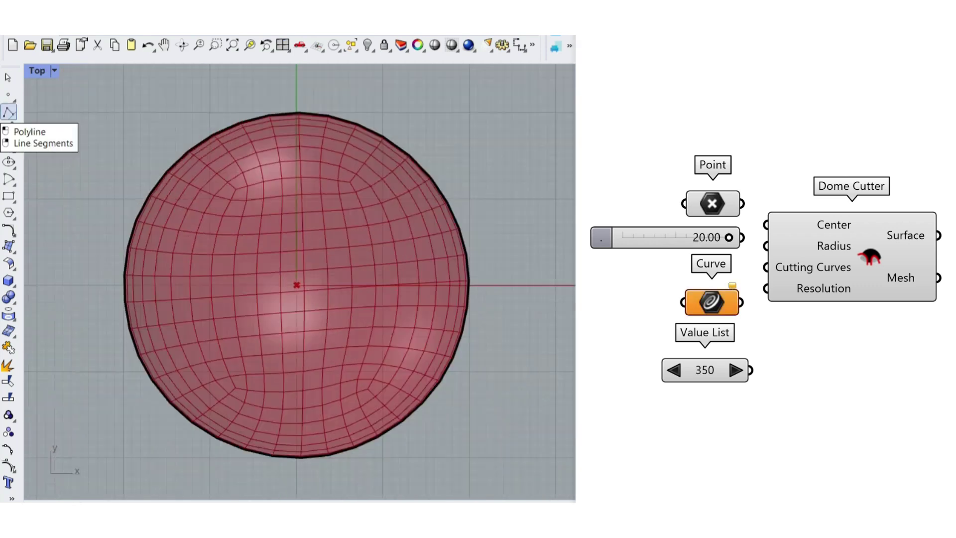
Draw three V-shaped two-segment cutting polylines across the dome's upper-left, lower-left and upper-right edges.
click(9, 113)
click(61, 137)
click(301, 85)
key(Return)
click(238, 352)
click(252, 488)
key(Return)
click(331, 234)
click(525, 305)
key(Return)
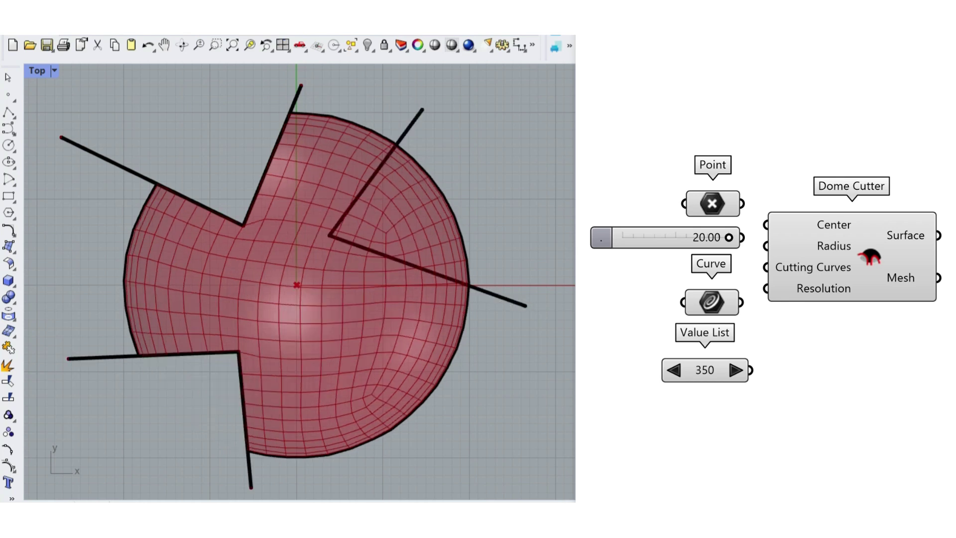
Draw a fourth V-shaped cutting polyline across the dome's lower-right edge.
key(Return)
click(358, 490)
click(343, 345)
click(510, 395)
key(Return)
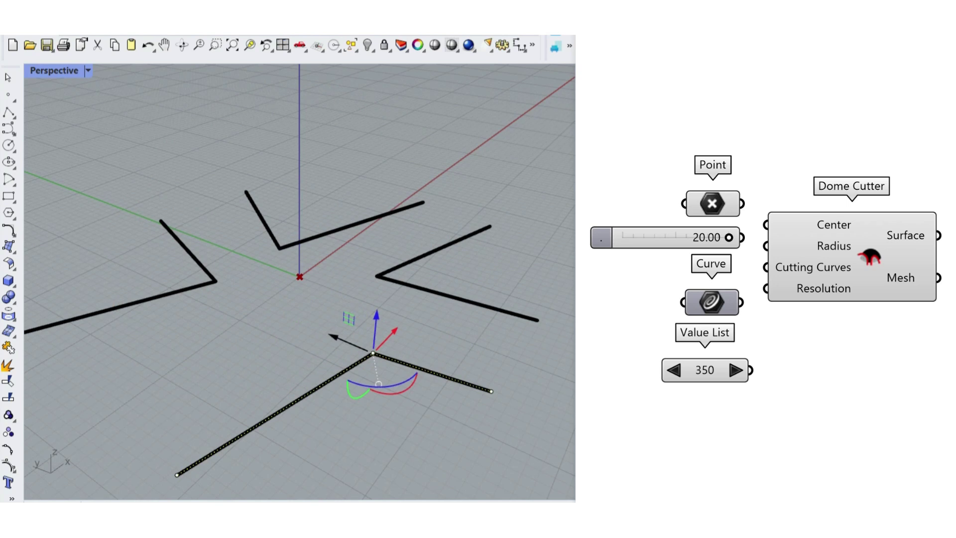
Reposition the selected V-shaped cutting polyline on the ground plane.
drag(336, 338, 376, 353)
right_drag(224, 348, 373, 339)
click(319, 328)
drag(287, 319, 292, 321)
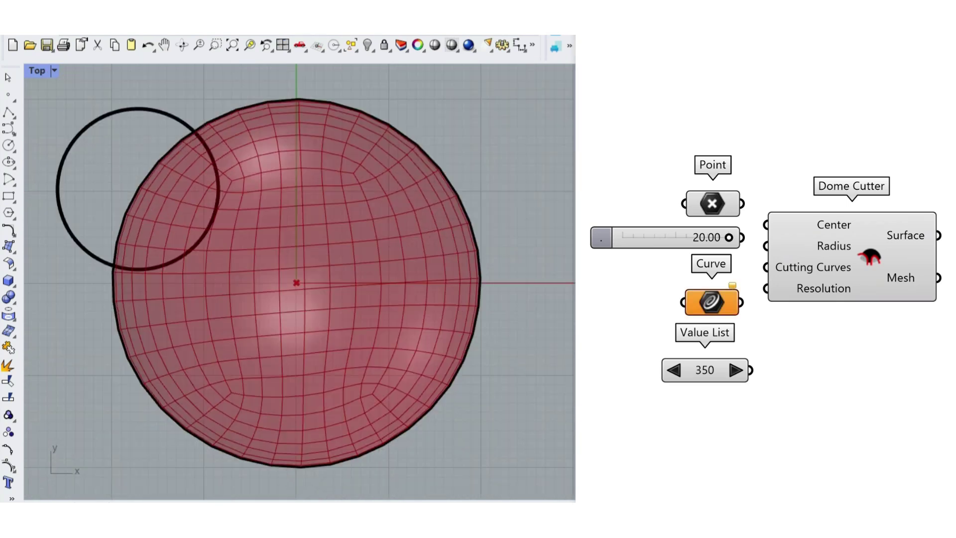
Draw circular cutting curves overlapping the dome's edge at the upper left, upper right and lower right.
click(219, 190)
click(401, 136)
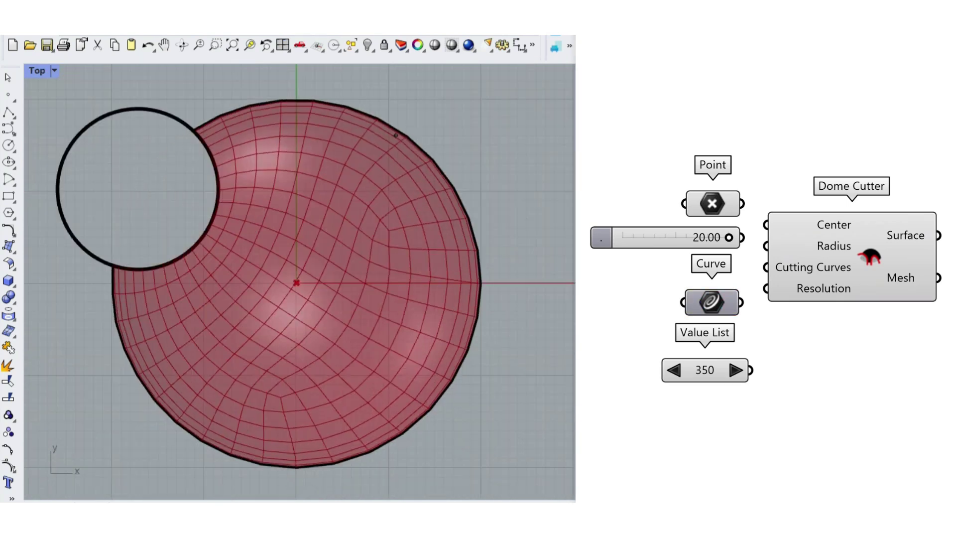
click(474, 136)
click(474, 368)
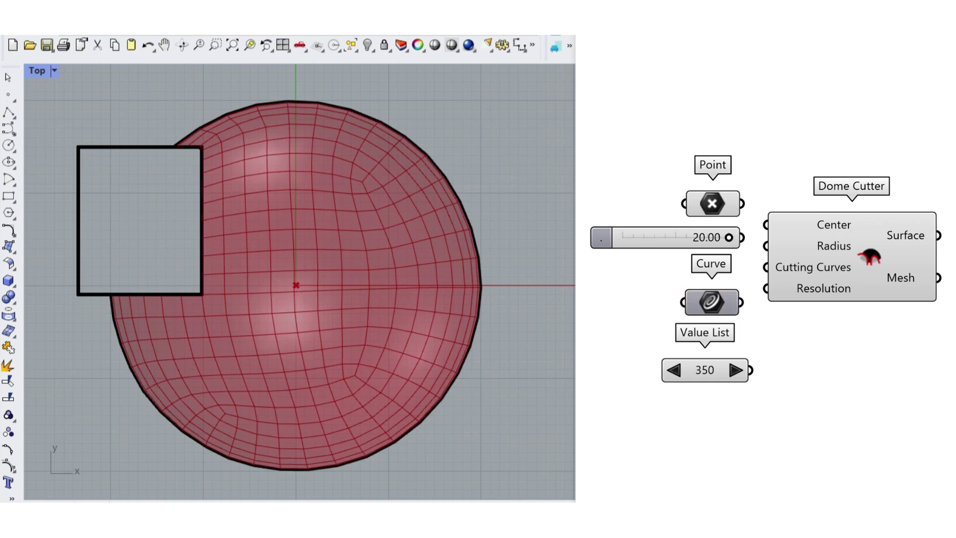
Draw two more rectangular cutting curves overlapping the dome's upper-right and lower-right edges.
click(324, 204)
click(520, 104)
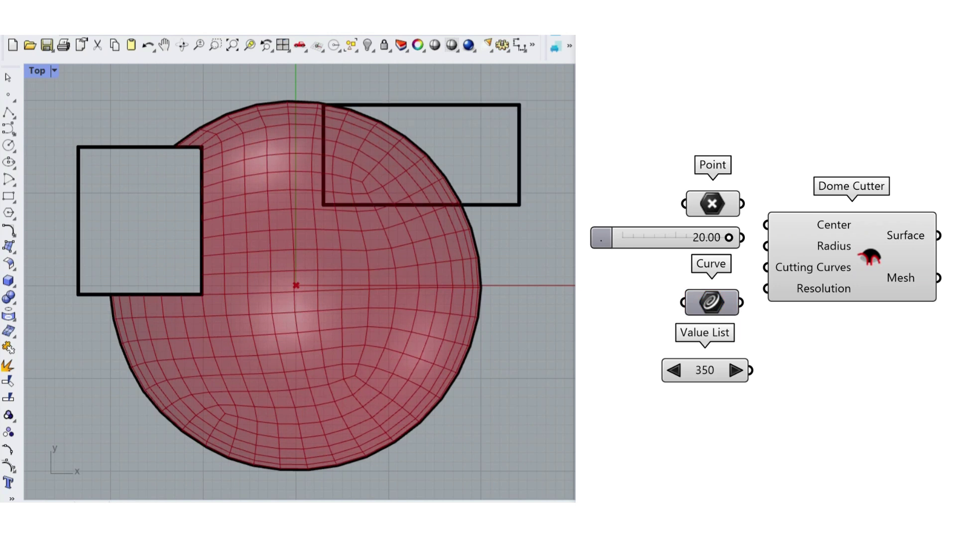
click(355, 338)
click(525, 465)
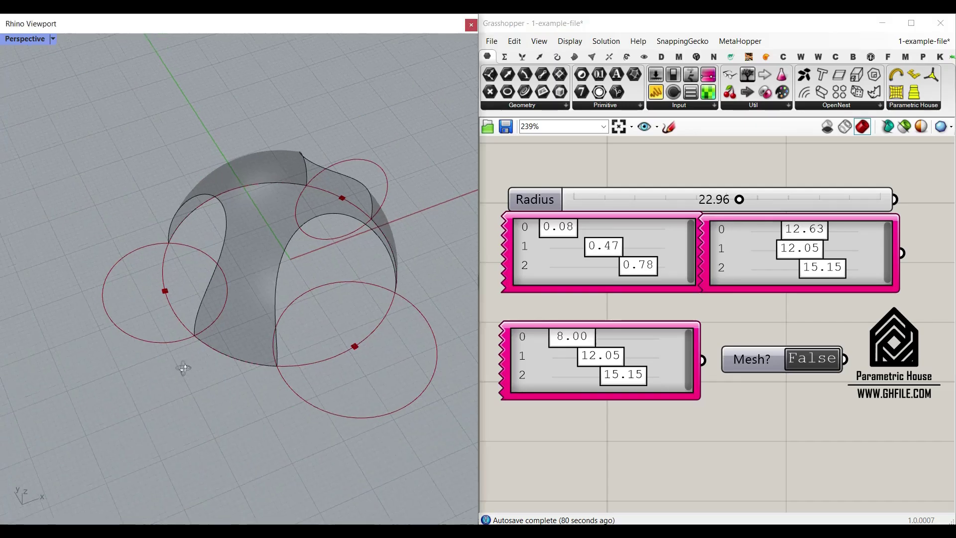
Preview the dome as a mesh by switching Mesh? to True, and return it to False.
right_drag(182, 363, 170, 388)
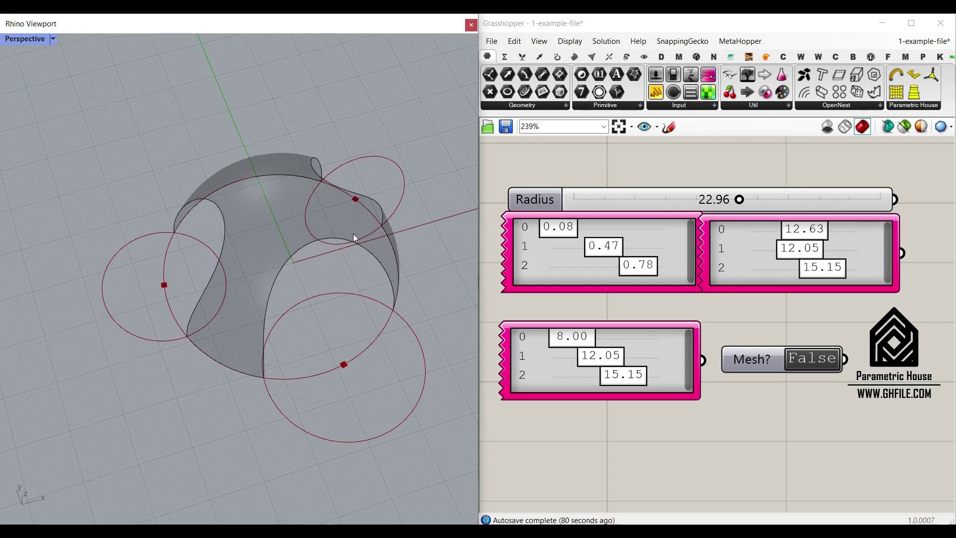
click(811, 363)
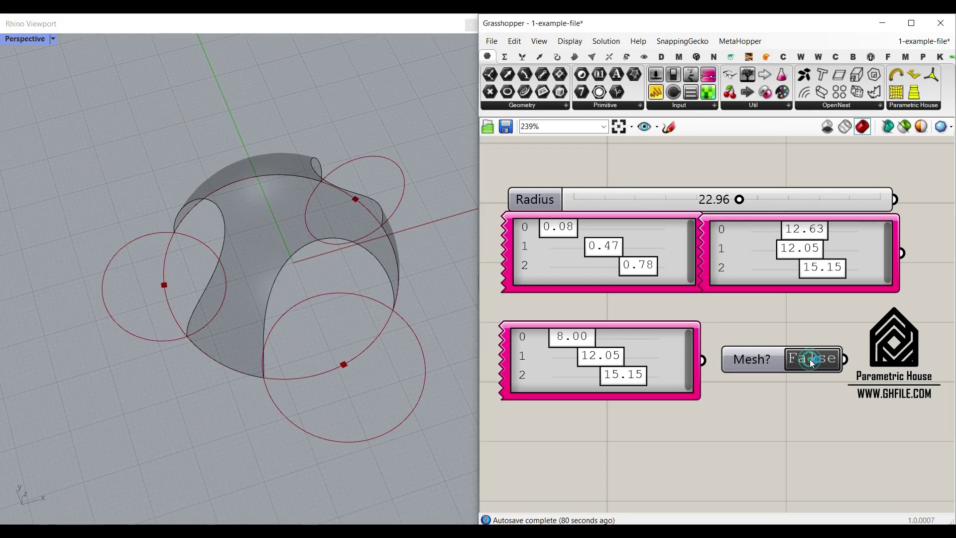
double_click(811, 361)
mouse_move(198, 365)
right_down()
mouse_move(369, 342)
mouse_move(154, 337)
mouse_move(193, 349)
right_up()
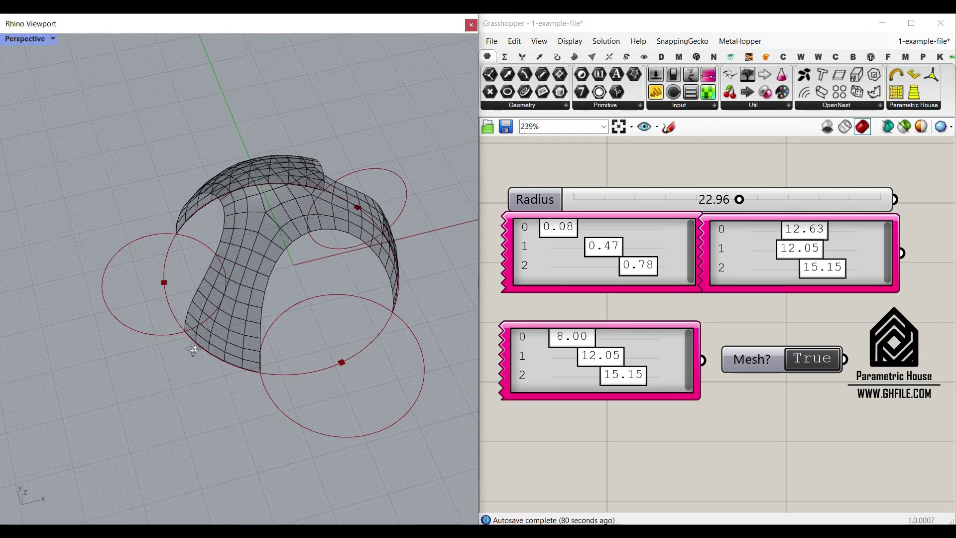
double_click(817, 364)
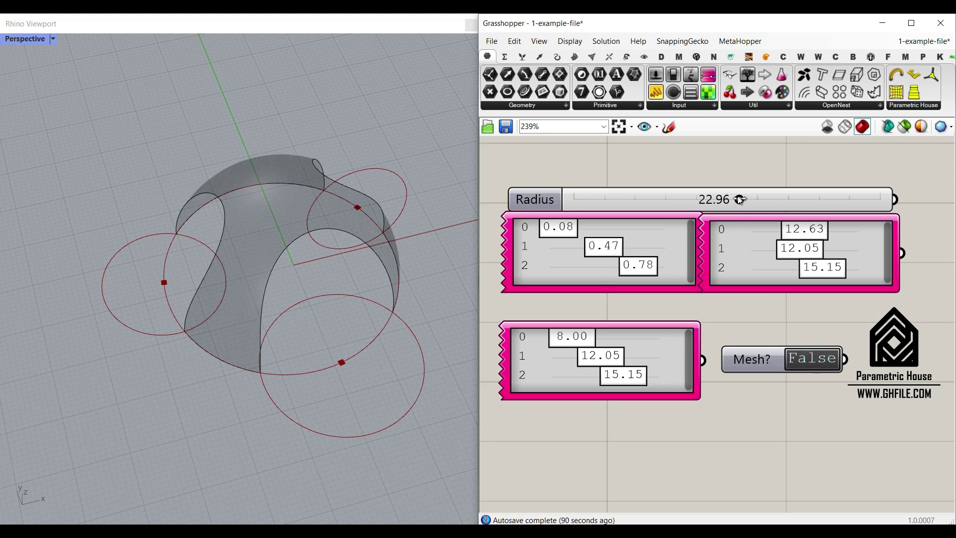
Set the dome radius to 26.09 and the first two values of the first gene pool to 0.16 and 0.45.
mouse_move(744, 204)
mouse_down()
mouse_move(782, 209)
mouse_move(761, 207)
mouse_up()
right_drag(405, 301, 318, 285)
mouse_move(557, 228)
mouse_down()
mouse_move(580, 232)
mouse_move(553, 233)
mouse_move(573, 236)
mouse_up()
right_drag(324, 249, 141, 272)
drag(604, 246, 601, 246)
scroll(306, 302, down, 3)
right_drag(306, 302, 333, 306)
scroll(326, 234, up, 6)
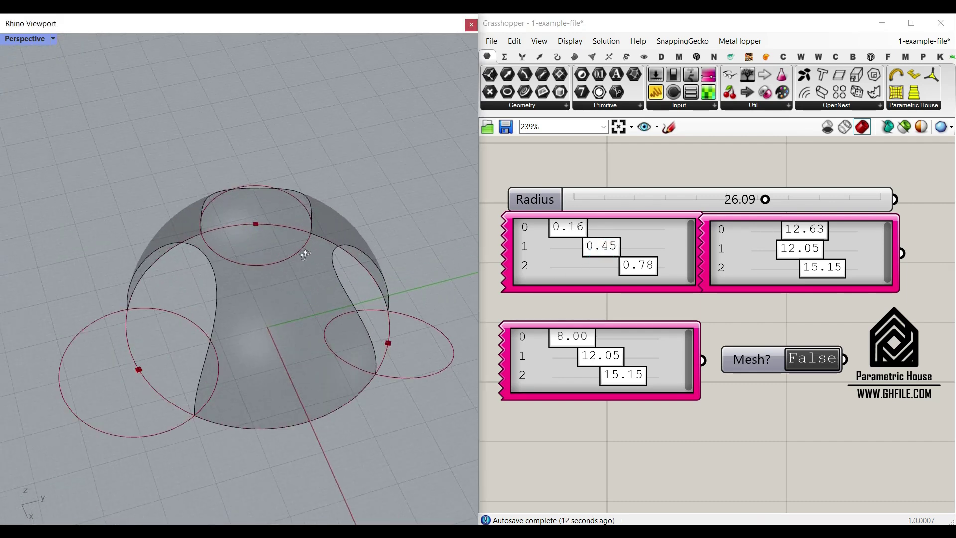
Set the first value of the upper row's second gene pool to 14.03 and of the lower gene pool to 17.51.
right_drag(302, 252, 291, 316)
mouse_move(798, 229)
mouse_down()
mouse_move(828, 231)
mouse_move(769, 230)
mouse_move(830, 231)
mouse_move(812, 231)
mouse_up()
drag(561, 344, 641, 335)
right_drag(316, 358, 336, 306)
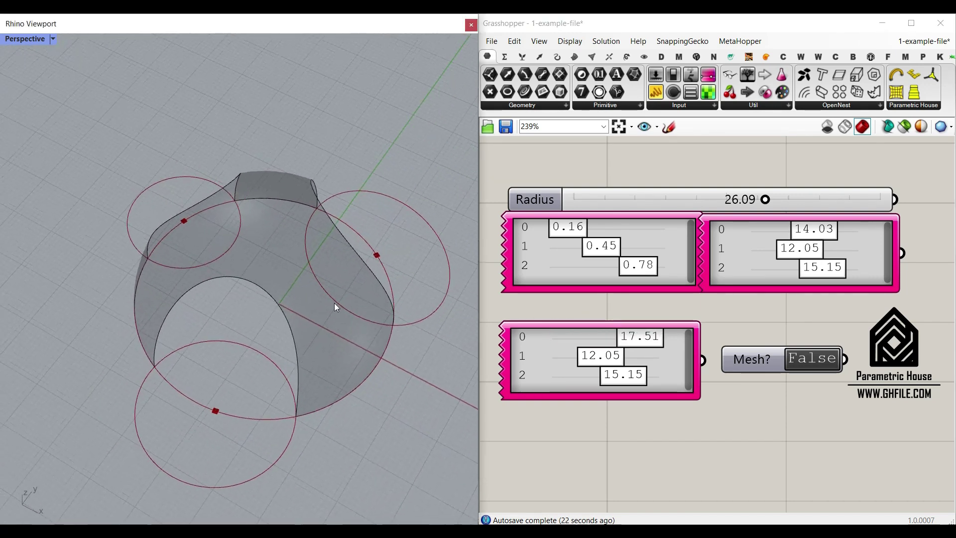
Switch Mesh? to True to show the cut dome as a mesh.
click(815, 363)
right_drag(148, 345, 354, 320)
right_drag(222, 354, 172, 438)
scroll(162, 354, up, 3)
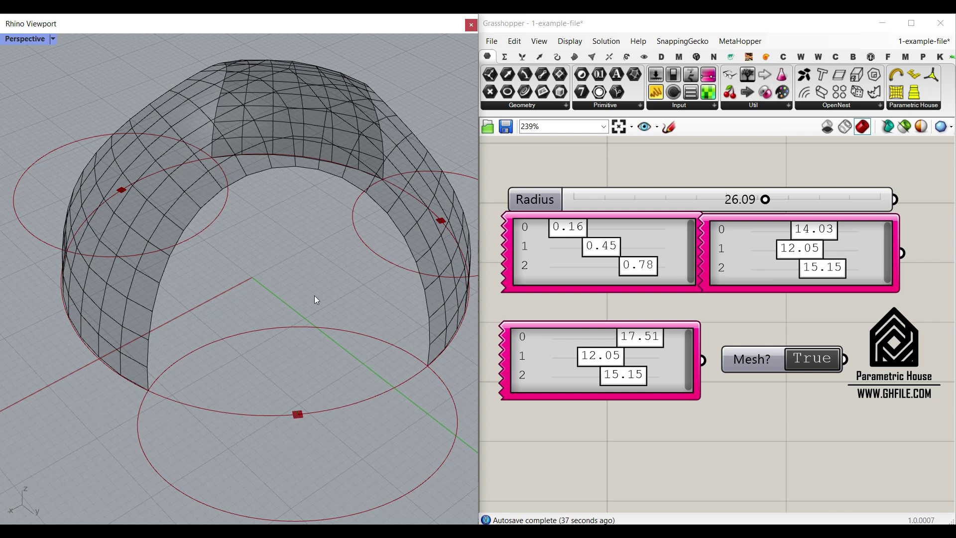
Examine the meshed dome and its cutting curves from several sides.
scroll(273, 275, down, 3)
right_drag(273, 275, 256, 380)
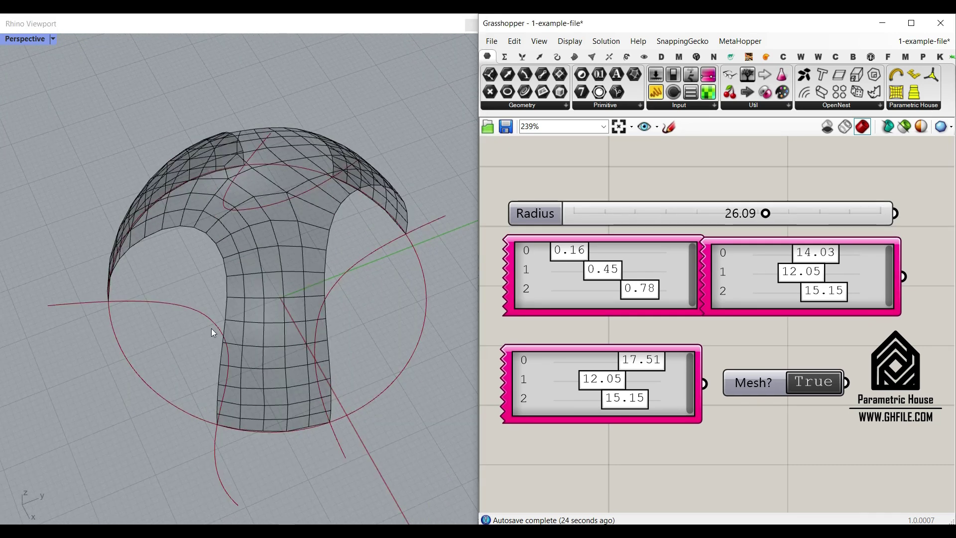
right_drag(212, 328, 266, 356)
right_drag(411, 322, 414, 301)
scroll(205, 422, up, 3)
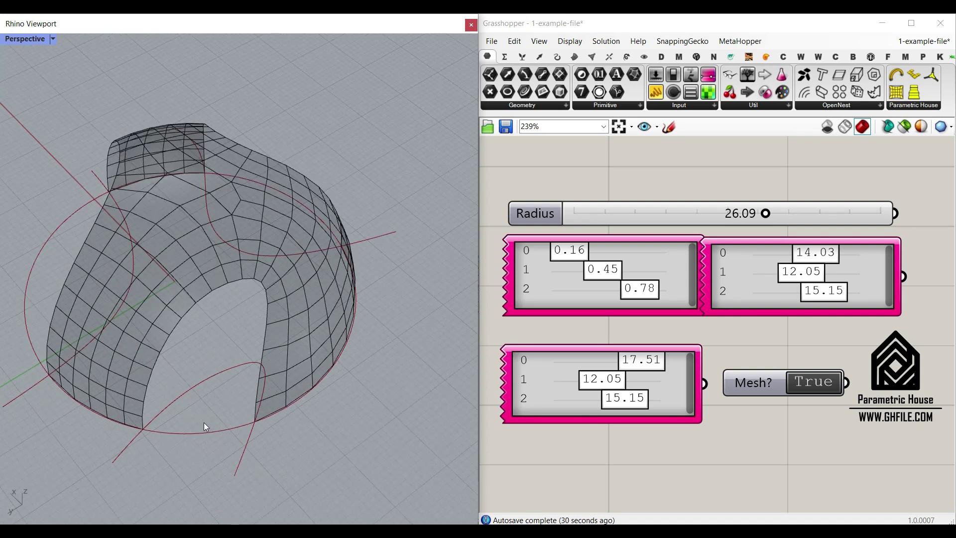
scroll(301, 371, down, 6)
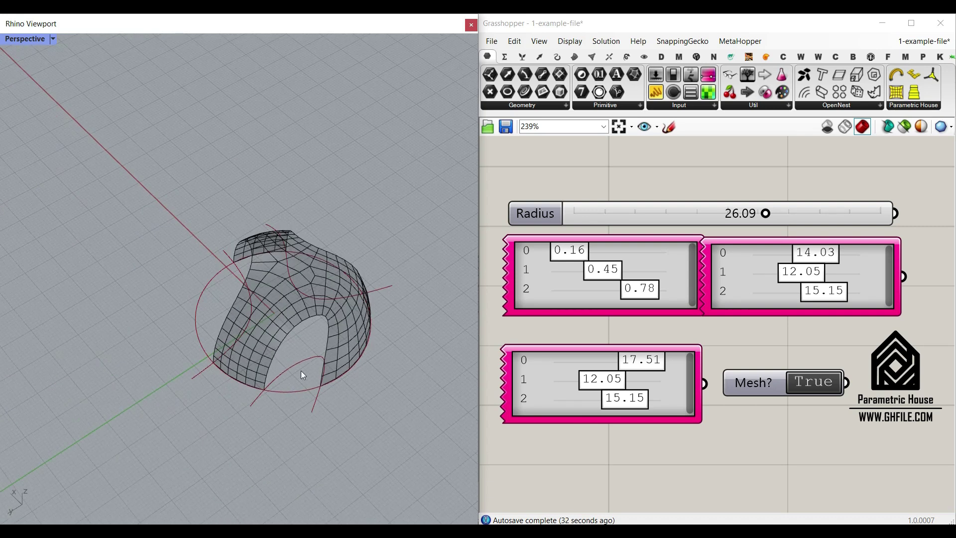
right_drag(301, 370, 259, 418)
scroll(258, 421, up, 5)
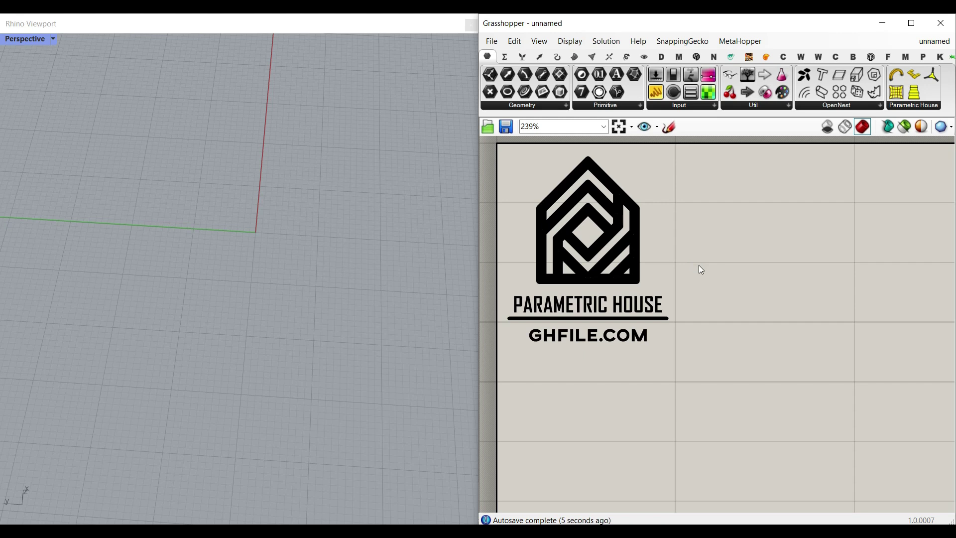
Place a Sphere component on the empty Grasshopper canvas.
click(576, 57)
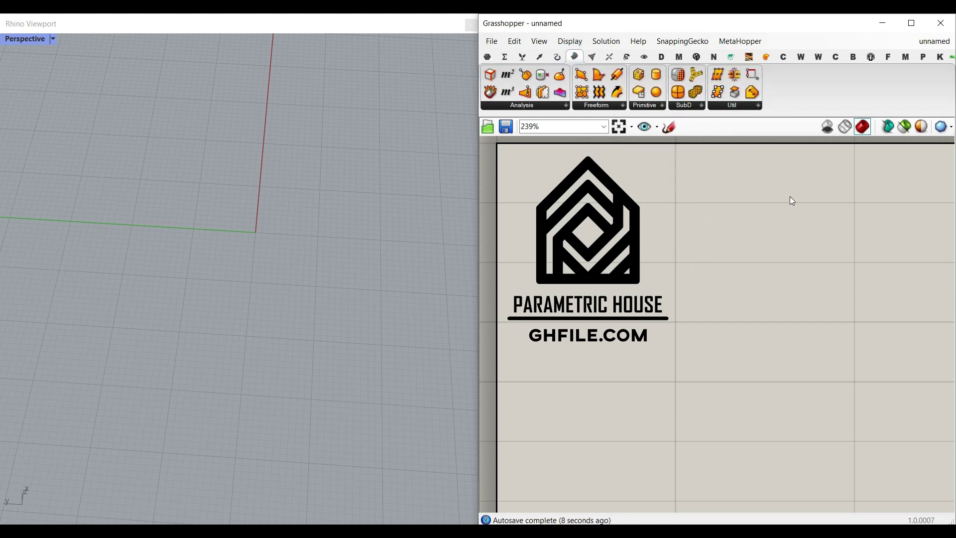
right_drag(358, 251, 120, 258)
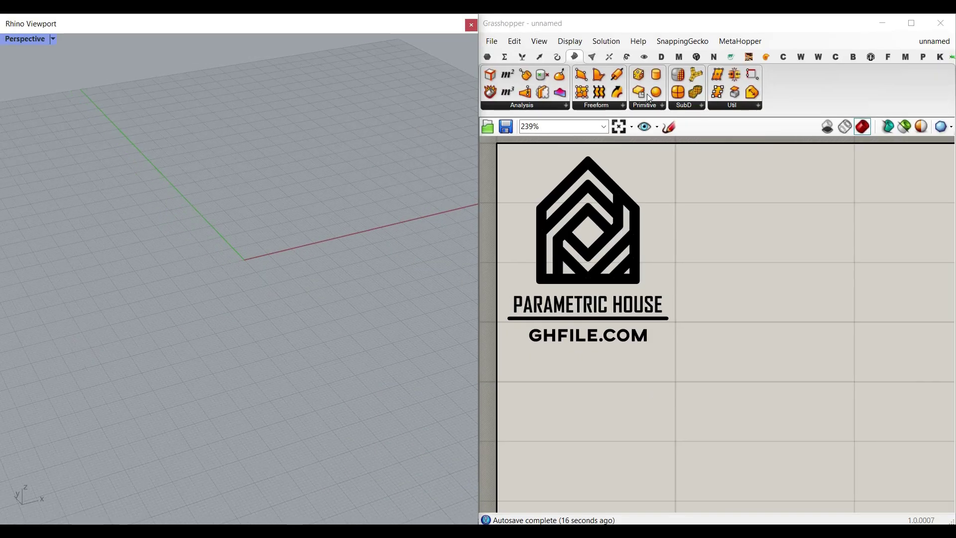
drag(655, 92, 805, 416)
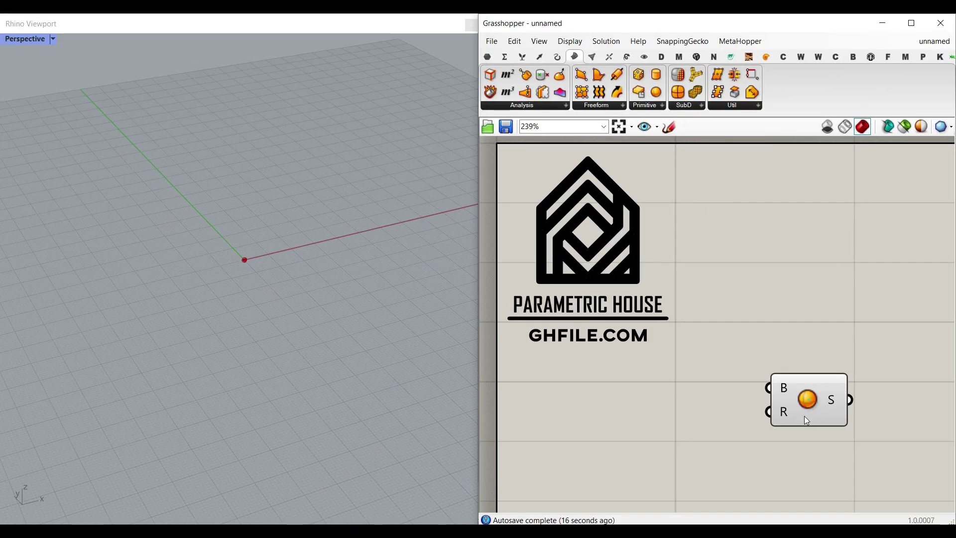
scroll(749, 333, up, 2)
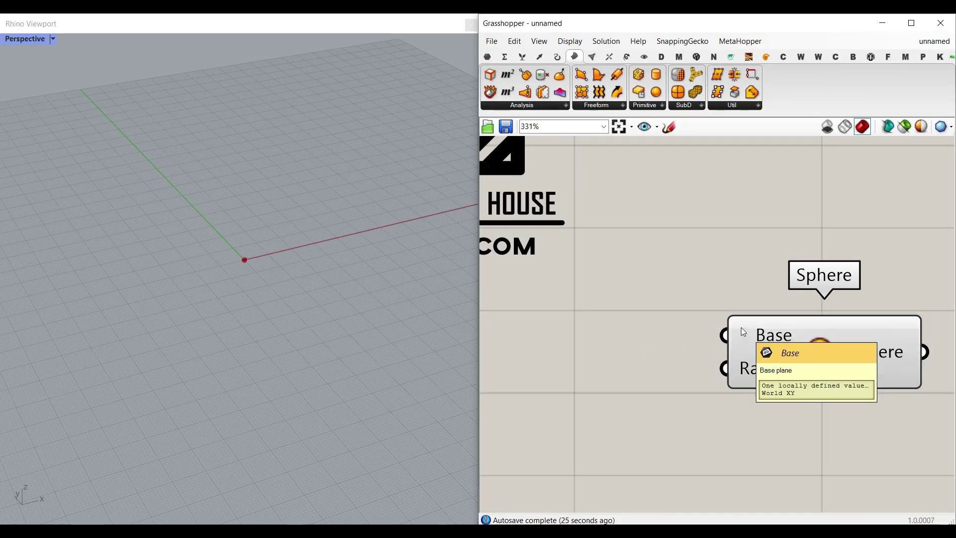
scroll(210, 280, up, 5)
scroll(225, 295, down, 5)
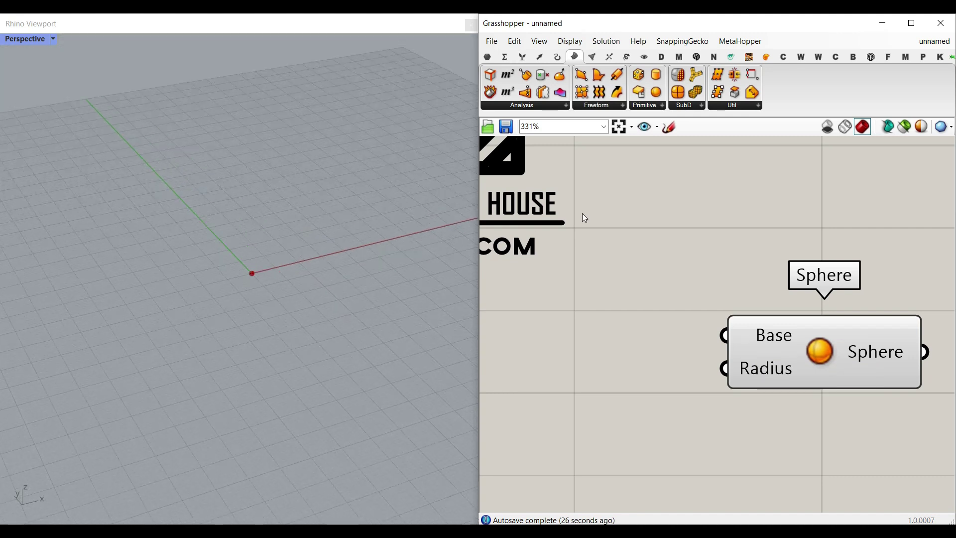
Add a number slider with the value 12.55 and connect it to the Sphere's Radius input.
double_click(598, 390)
text(12)
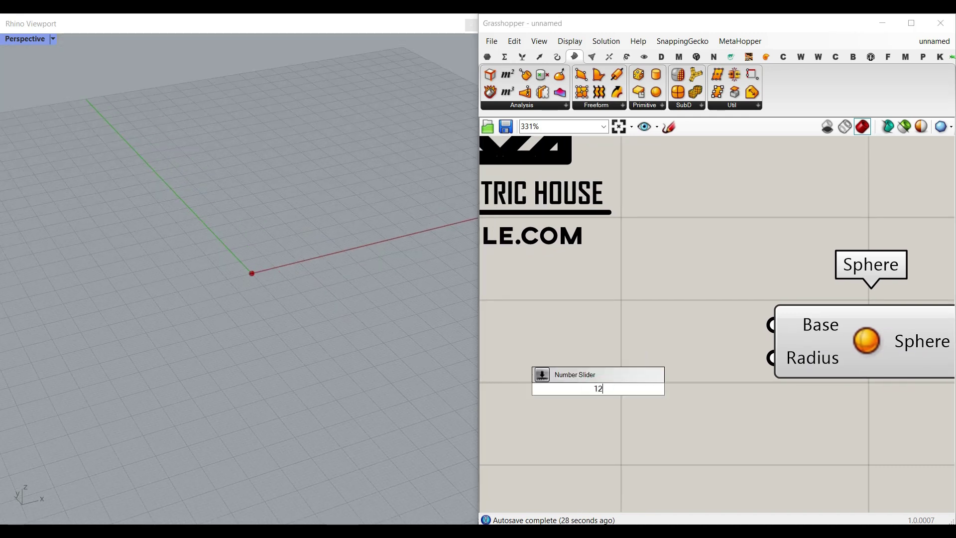
text(.55)
key(Return)
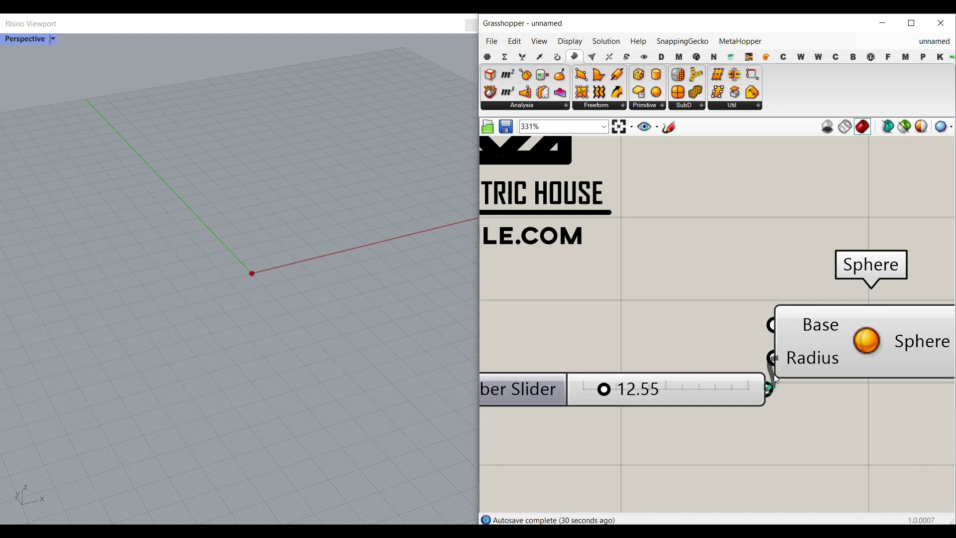
drag(777, 380, 774, 366)
Set the slider to 39.70, rename it Radius and align it beside the Sphere component.
drag(708, 392, 649, 370)
drag(546, 366, 590, 368)
right_click(510, 366)
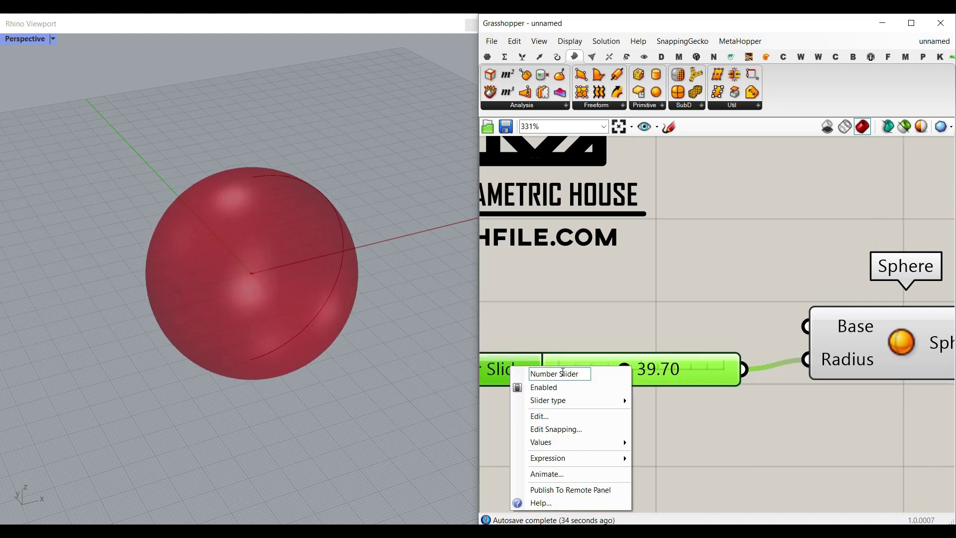
text(Radius)
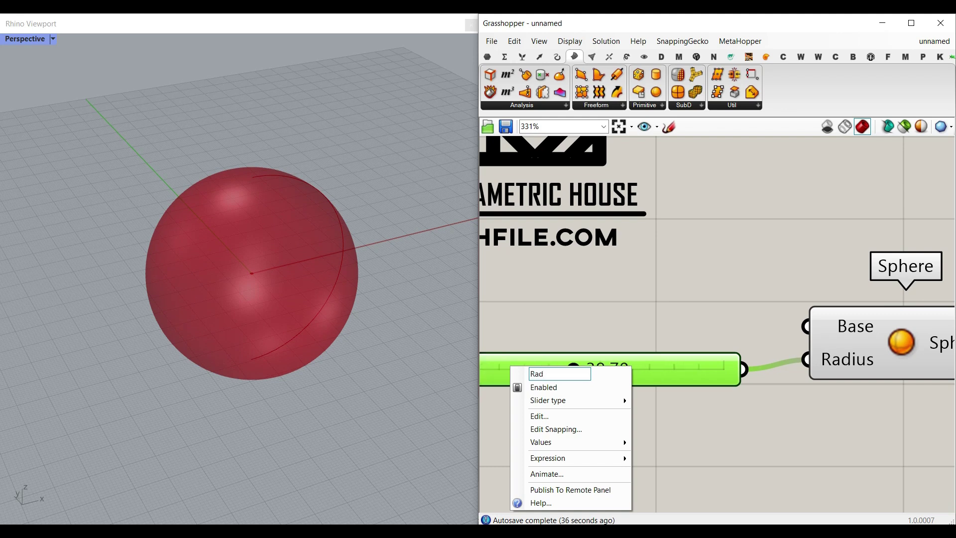
click(667, 332)
scroll(668, 332, down, 2)
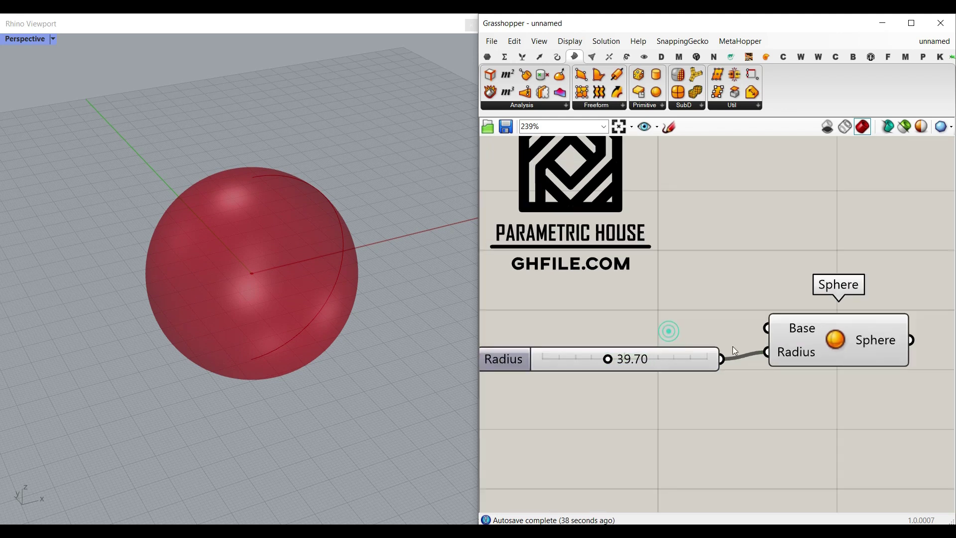
mouse_move(716, 353)
mouse_down()
mouse_move(671, 356)
mouse_move(712, 356)
mouse_up()
Bake the sphere into the Rhino document with the default attributes.
right_drag(240, 340, 312, 368)
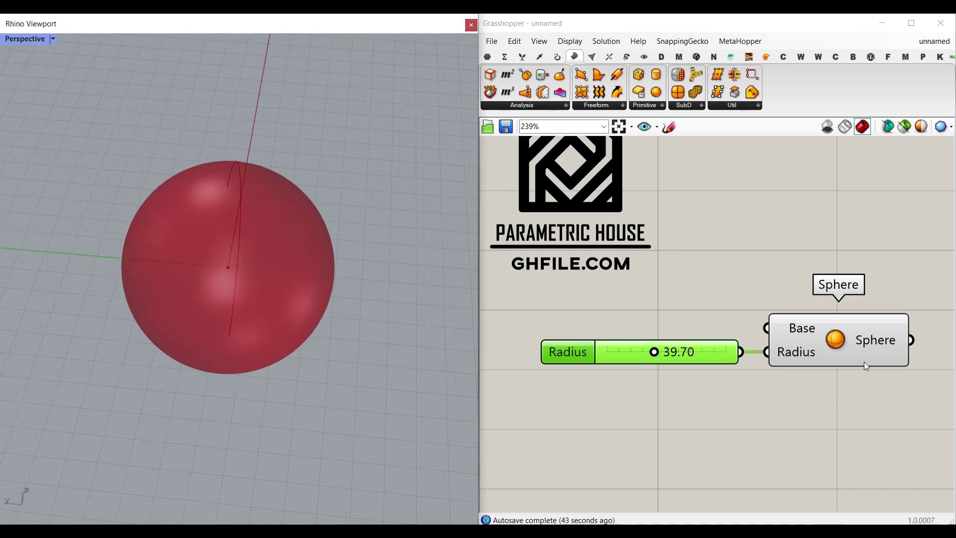
right_drag(865, 366, 810, 350)
right_click(822, 326)
click(847, 346)
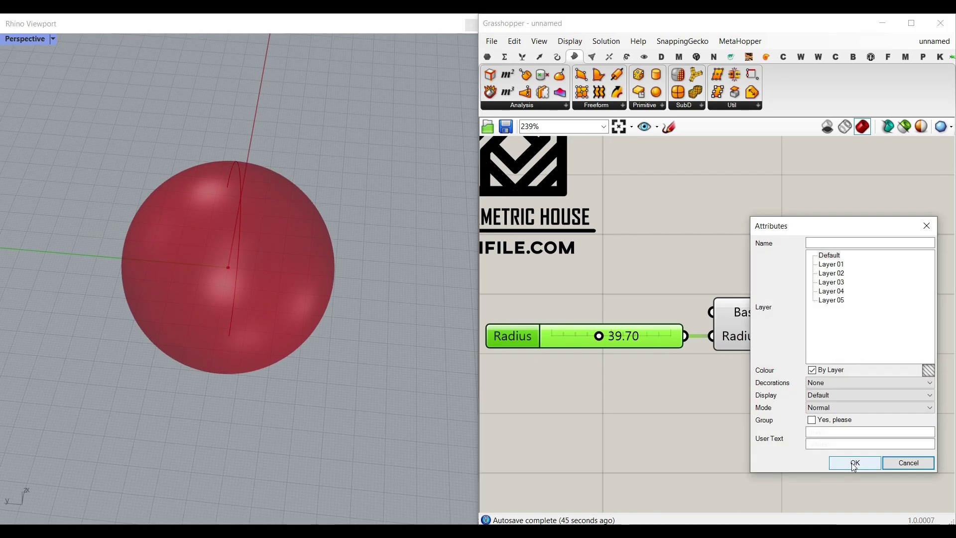
click(855, 463)
click(431, 221)
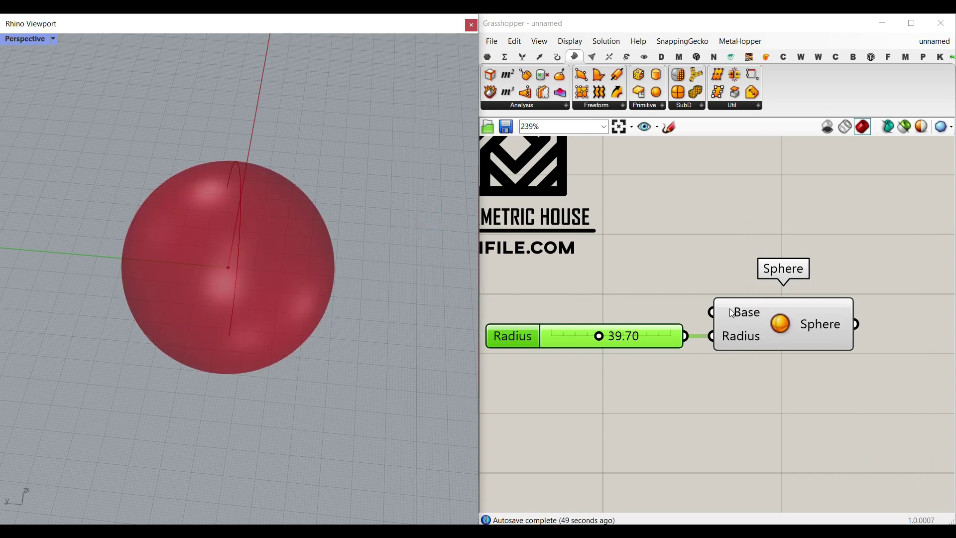
Add a Point parameter, connect it to the Sphere's Base input and assign it a point picked in the viewport.
click(488, 57)
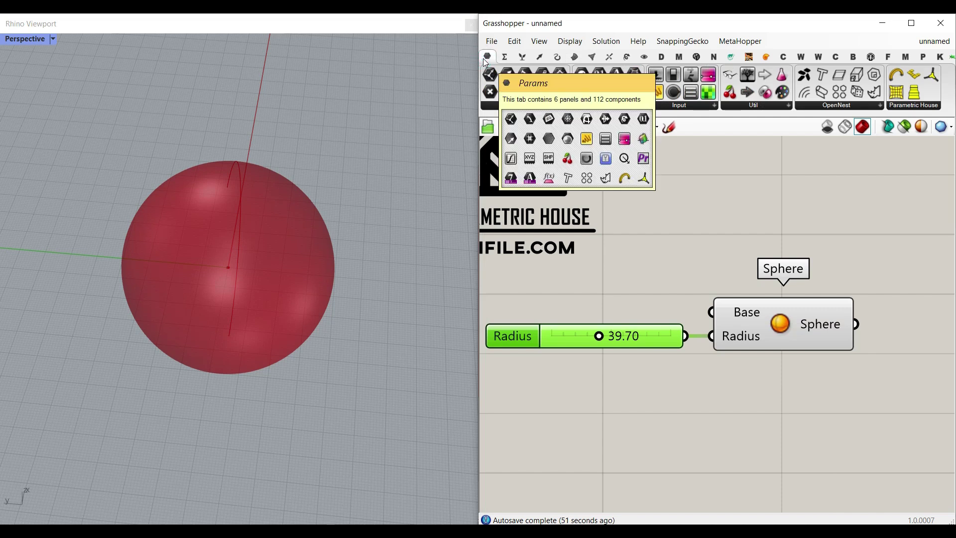
drag(655, 280, 657, 281)
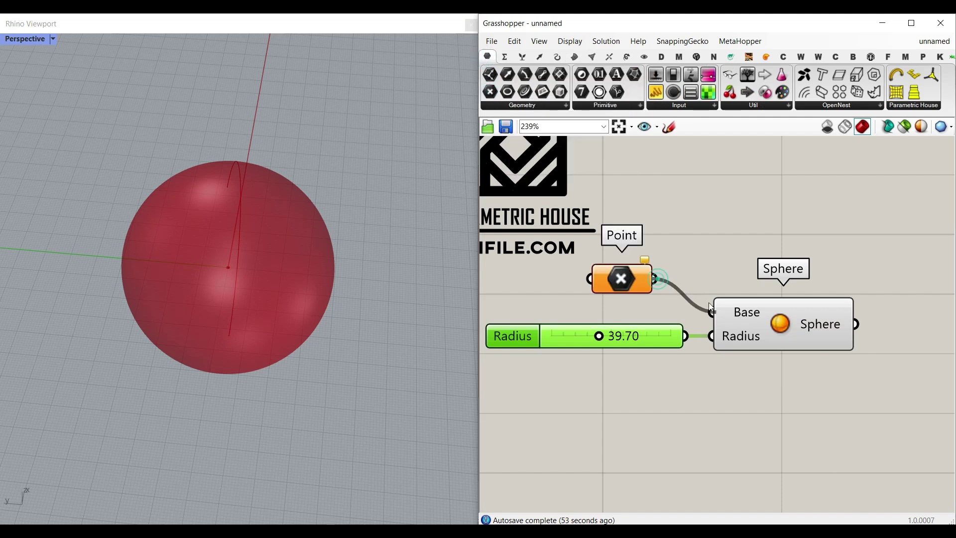
drag(710, 303, 711, 312)
right_click(623, 279)
click(697, 435)
click(239, 267)
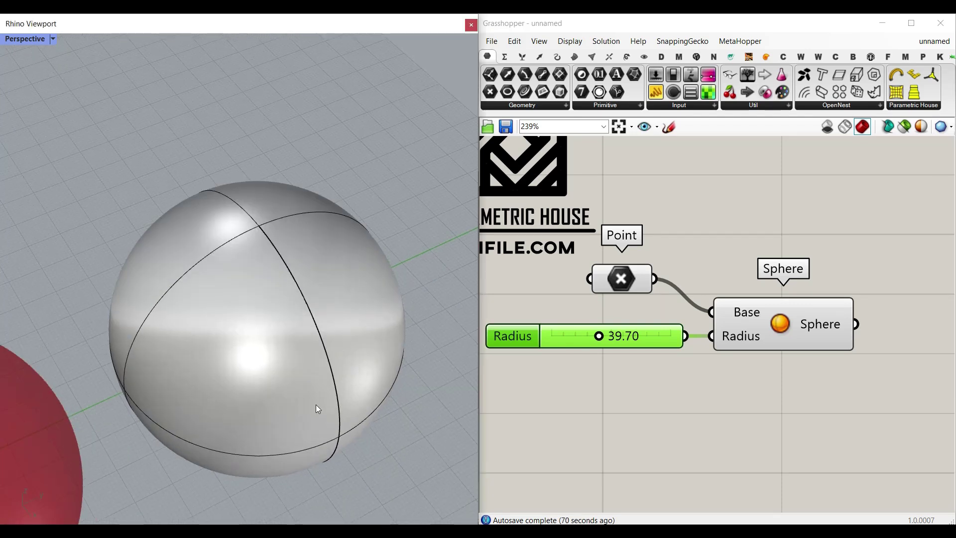
right_drag(318, 407, 258, 331)
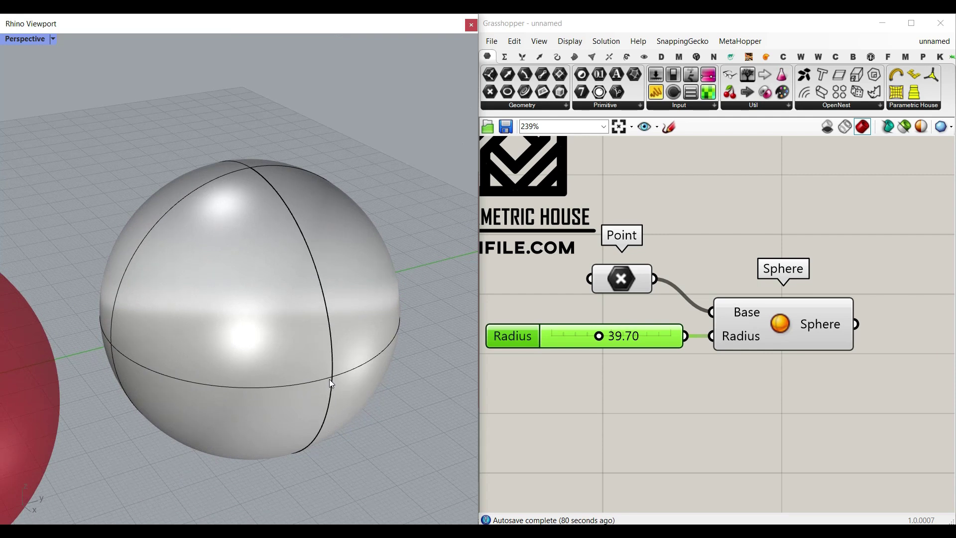
Inspect the baked sphere's seam and close the floating viewport to work in the main Rhino window.
scroll(331, 383, up, 3)
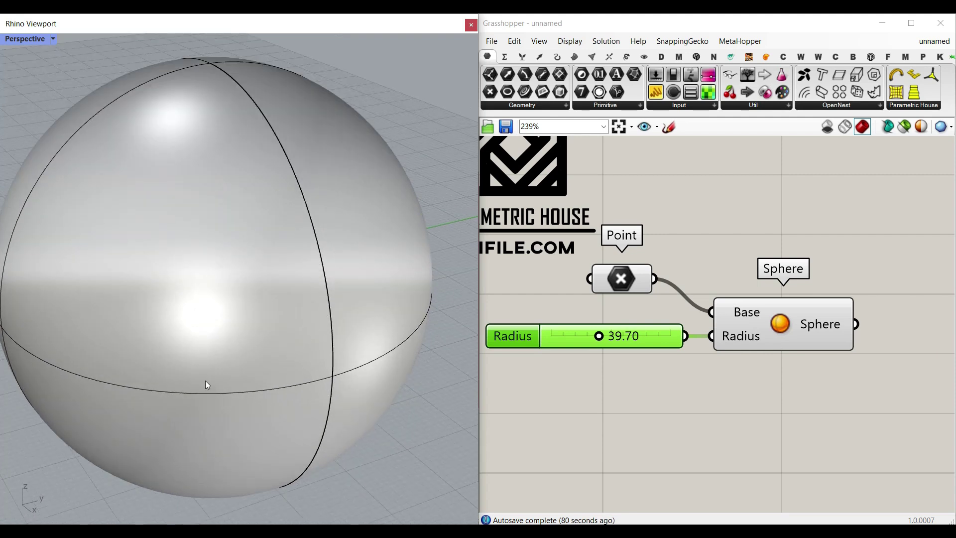
scroll(207, 384, down, 5)
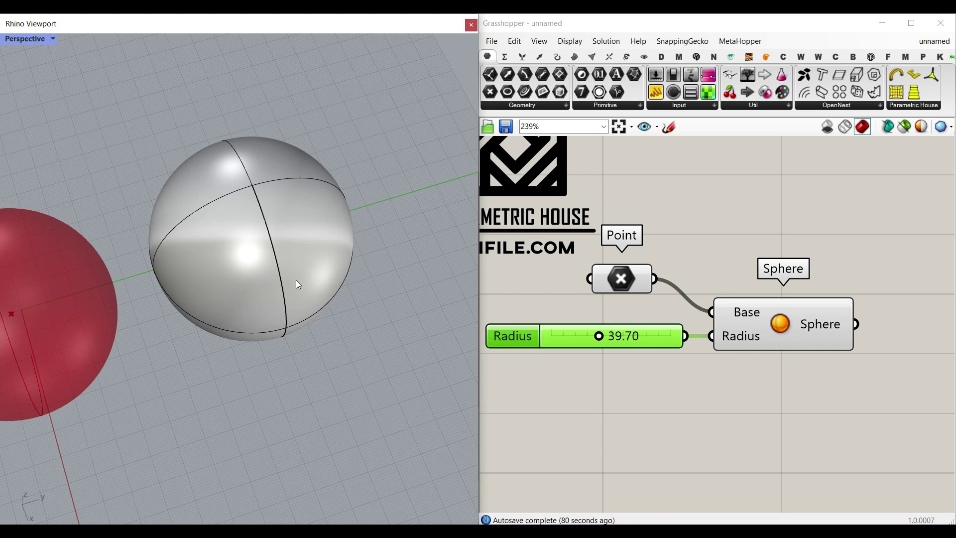
right_drag(301, 296, 314, 283)
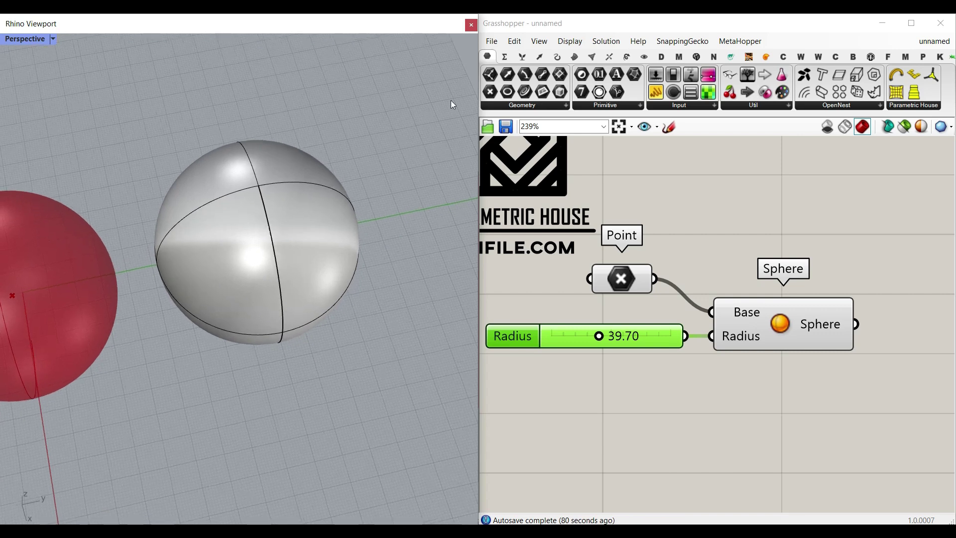
click(473, 26)
Move the baked sphere along the Y axis, farther off the grid and away from the Grasshopper preview sphere.
scroll(131, 234, down, 8)
mouse_move(212, 245)
right_down()
mouse_move(107, 291)
mouse_move(215, 245)
right_up()
scroll(106, 291, down, 9)
click(261, 270)
drag(268, 267, 321, 249)
click(341, 196)
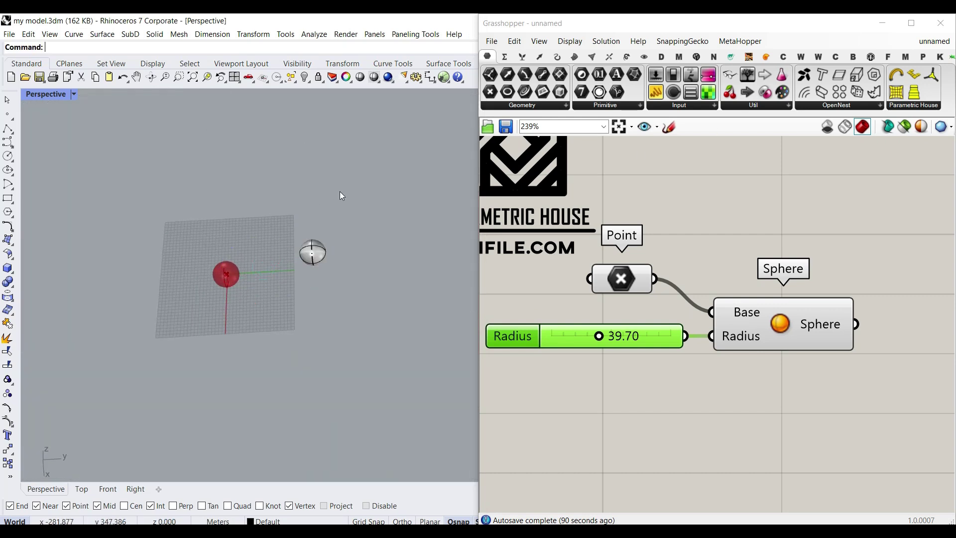
Create a large rectangular plane surface corner to corner that cuts horizontally through the baked sphere.
click(13, 245)
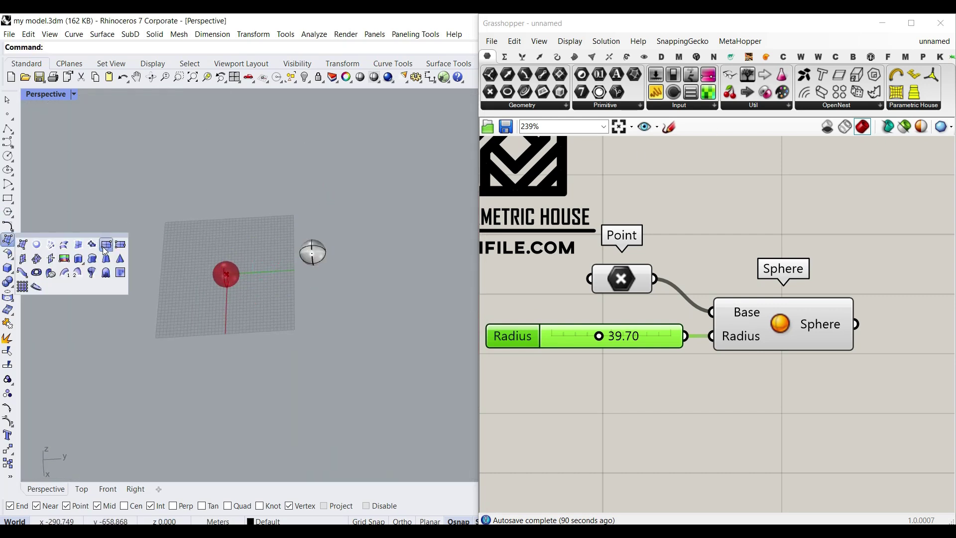
click(105, 244)
click(267, 220)
click(384, 297)
scroll(305, 284, up, 3)
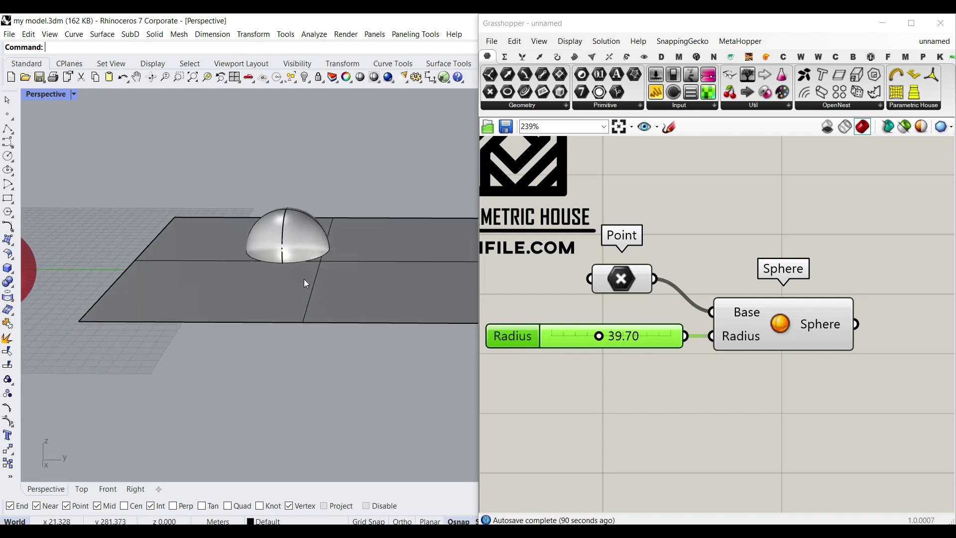
Select the sphere and plane as cutting objects and trim away the sphere's lower half and the plane outside it.
drag(363, 367, 232, 210)
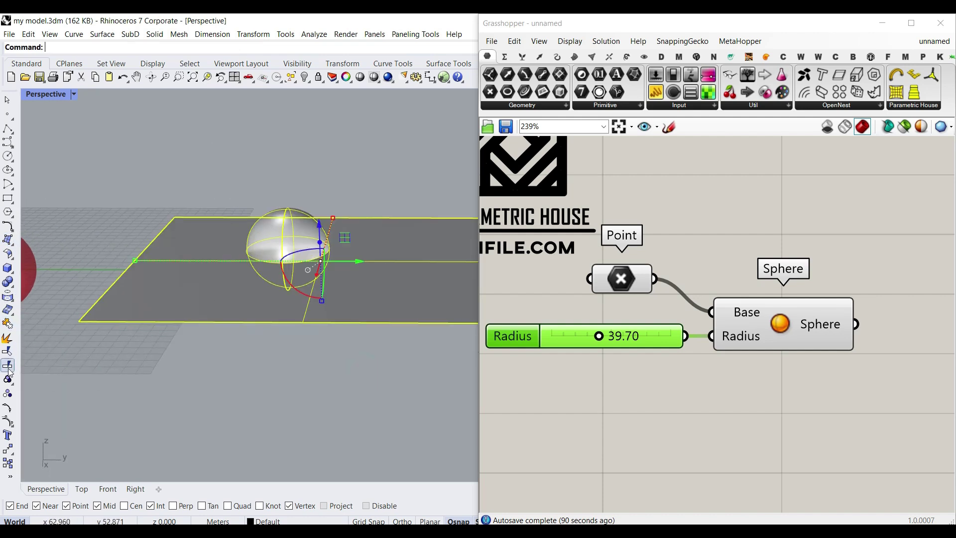
click(7, 351)
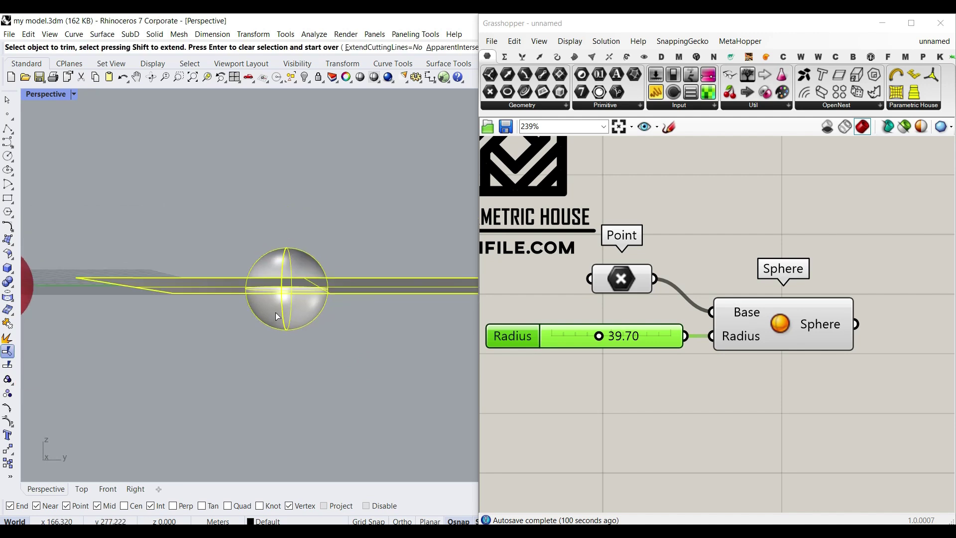
click(276, 312)
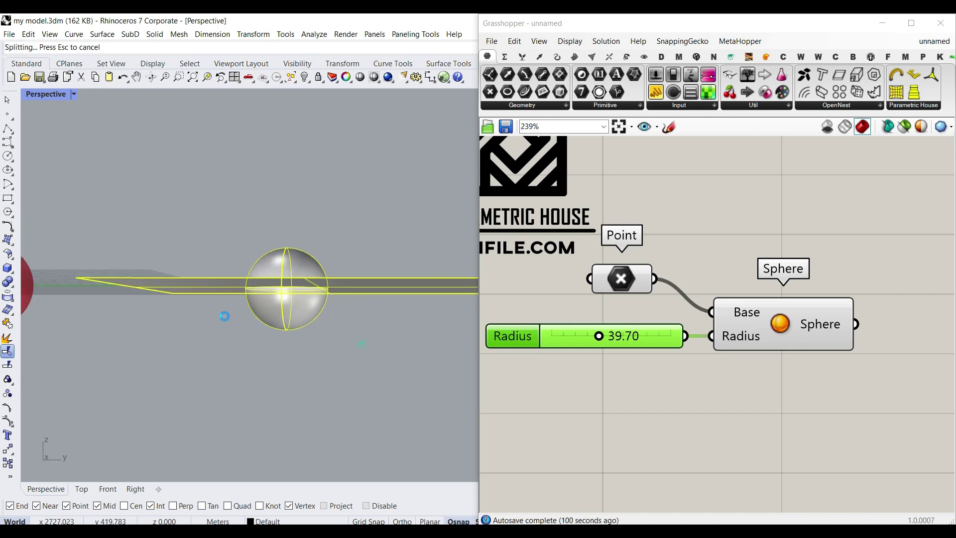
right_drag(264, 320, 277, 364)
click(358, 325)
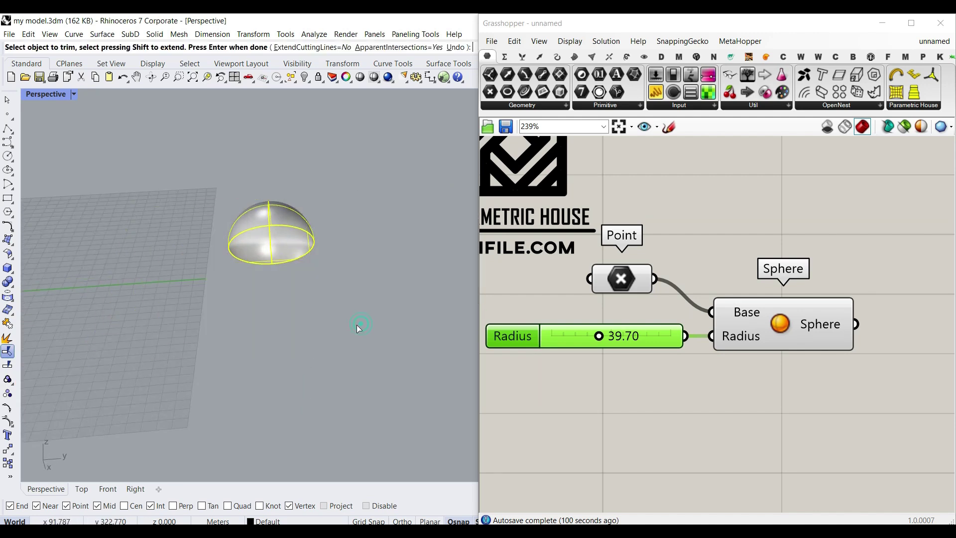
Finish the trim and delete the leftover disc inside the dome's base.
right_drag(305, 266, 265, 252)
scroll(268, 245, up, 8)
right_drag(289, 317, 305, 284)
right_click(358, 401)
right_drag(352, 397, 299, 319)
click(294, 430)
key(Delete)
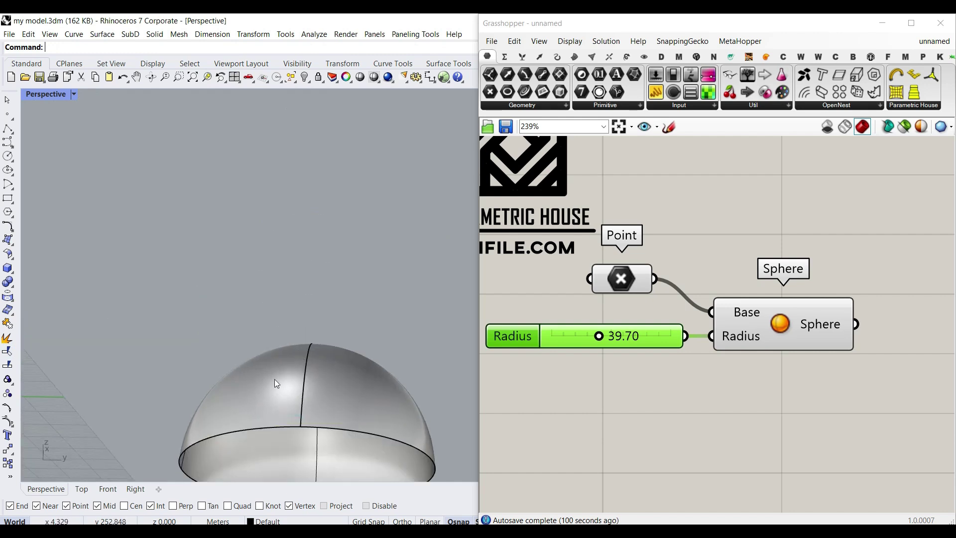
Draw a circle centred on the dome's base edge so that it overlaps the front of the dome.
right_drag(274, 379, 281, 219)
scroll(279, 396, down, 2)
right_drag(305, 295, 285, 413)
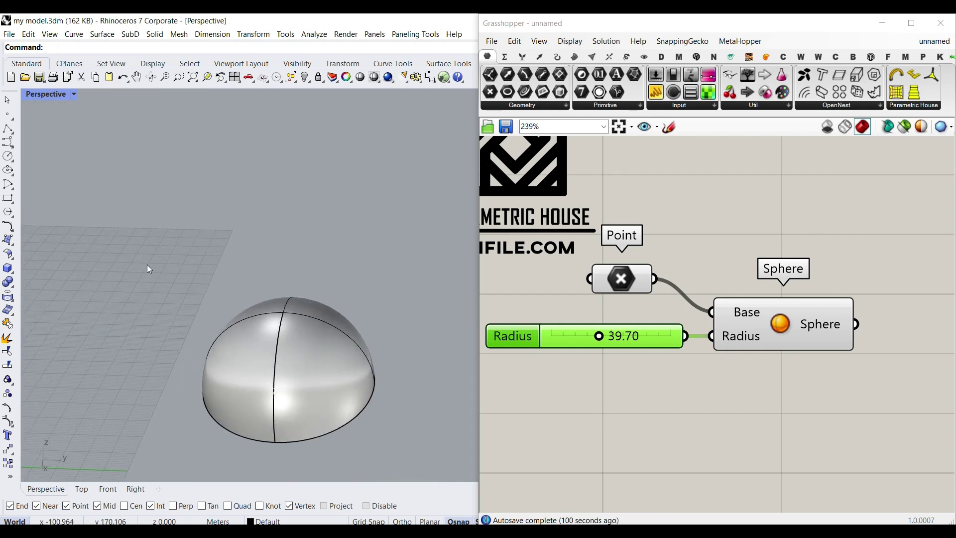
click(7, 157)
scroll(338, 343, down, 3)
scroll(317, 406, up, 3)
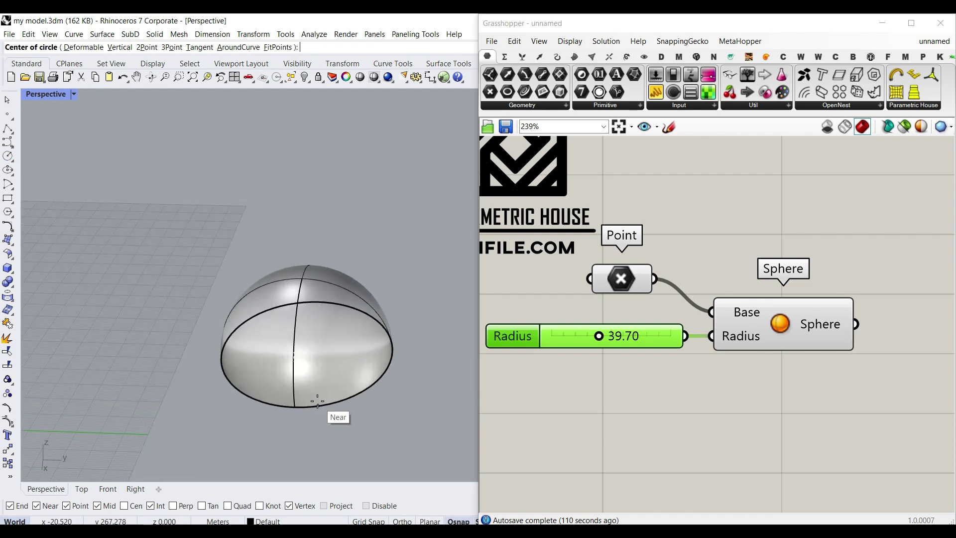
click(317, 401)
click(265, 389)
drag(442, 432, 392, 393)
click(426, 379)
right_drag(426, 378, 393, 370)
scroll(393, 369, down, 3)
drag(419, 388, 377, 369)
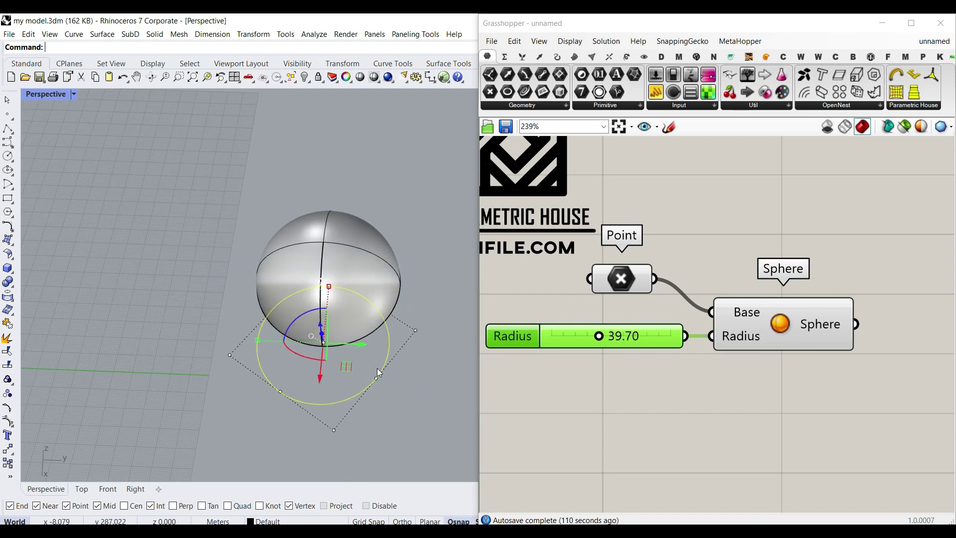
Split the dome using the circle as the cutting object.
click(375, 273)
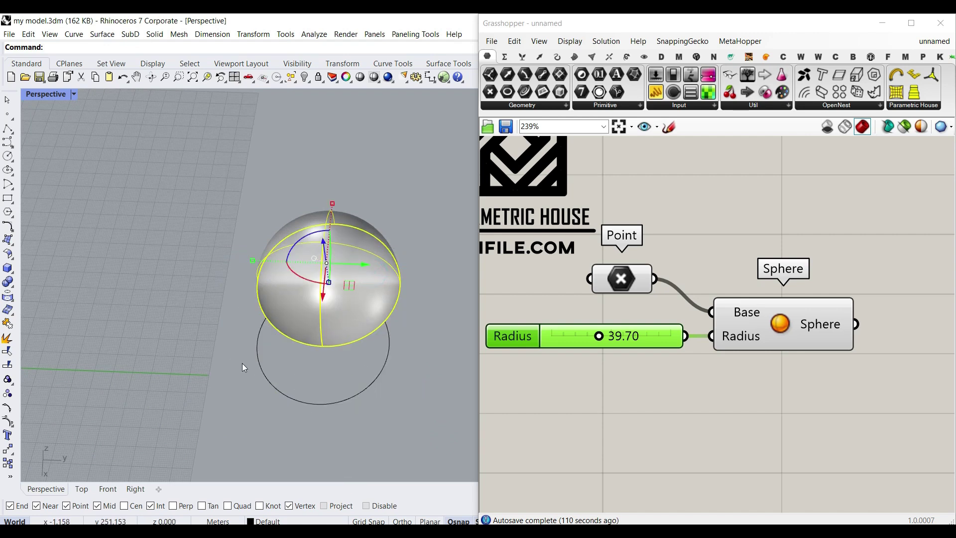
click(8, 352)
click(257, 356)
key(Return)
click(319, 373)
mouse_move(298, 358)
right_down()
mouse_move(345, 294)
mouse_move(285, 368)
right_up()
scroll(285, 367, up, 5)
Pull the two cut-out pieces of the dome apart at the seam and undo the moves.
click(294, 301)
click(403, 287)
drag(407, 285, 307, 312)
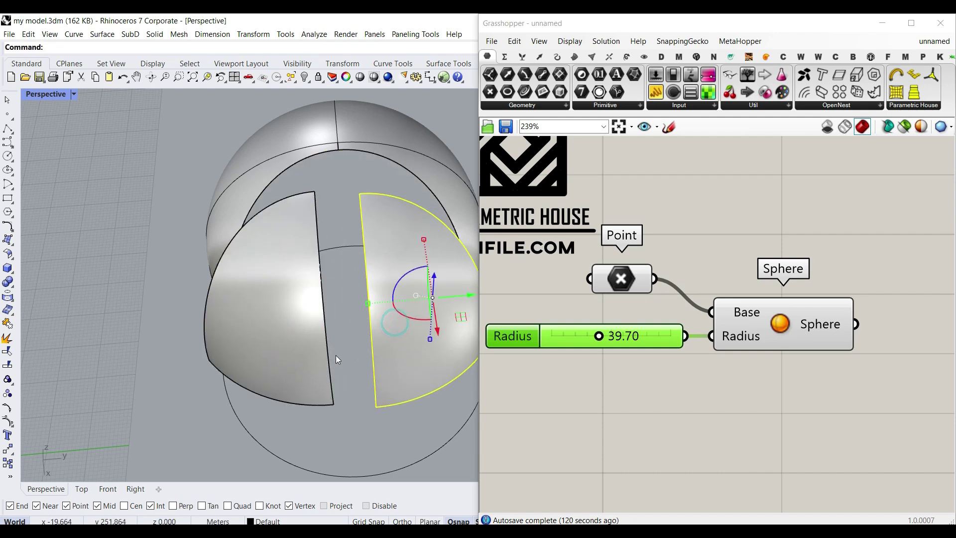
click(344, 346)
key(ctrl+z)
key(ctrl+z)
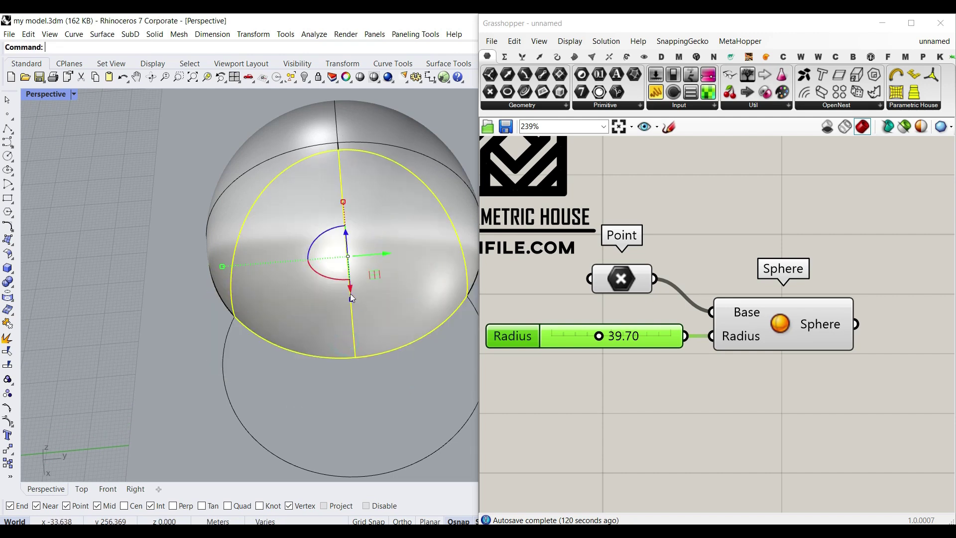
Delete the demonstration dome, its cut pieces and the circle from the Rhino document.
right_drag(342, 339, 311, 308)
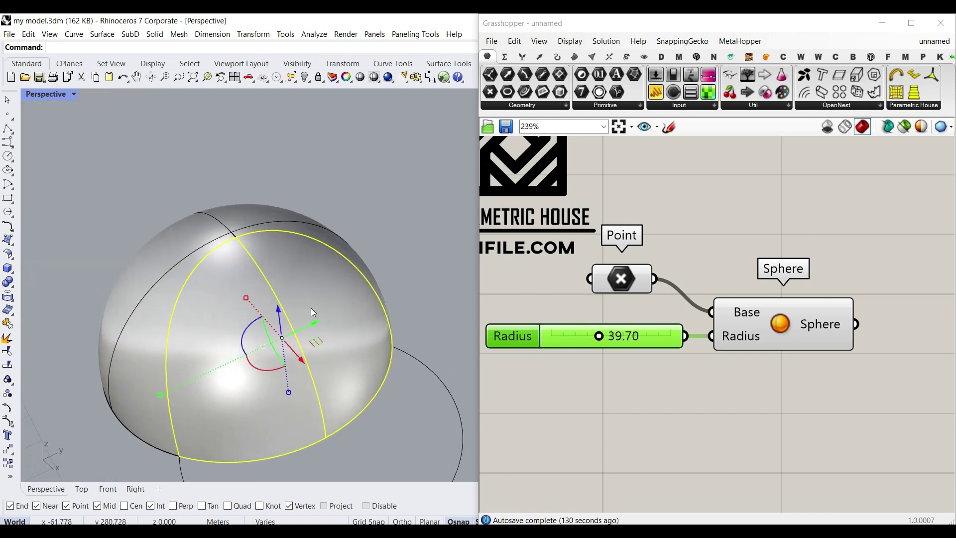
click(406, 396)
scroll(365, 367, down, 5)
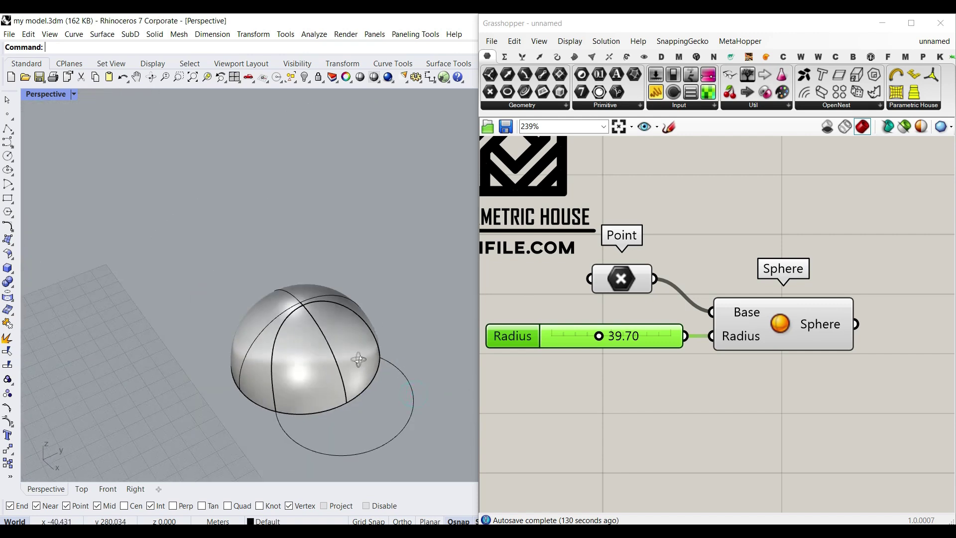
drag(293, 304, 294, 304)
key(Delete)
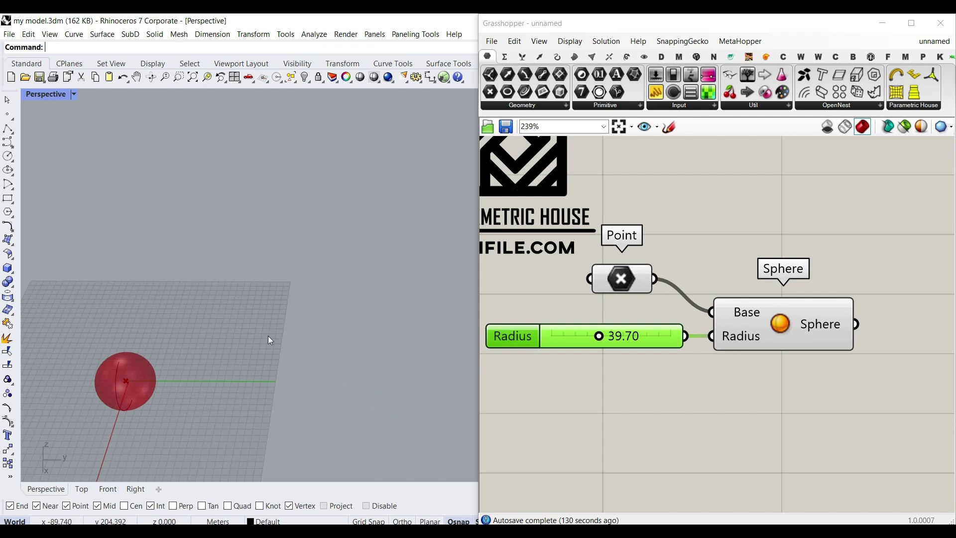
Spread the Sphere component and the Radius slider apart to make room between Point and Sphere.
scroll(109, 403, up, 5)
shift+right_drag(184, 404, 309, 391)
scroll(245, 308, up, 4)
scroll(309, 315, down, 3)
drag(737, 343, 791, 343)
click(697, 419)
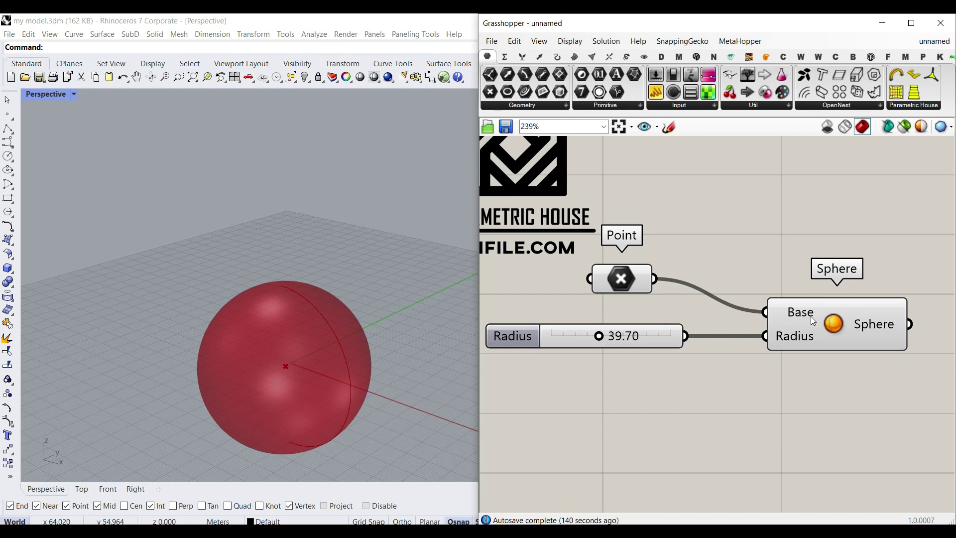
drag(649, 349, 662, 433)
drag(797, 336, 832, 371)
Add an XZ Plane component with Point as its Origin and connect its Plane output to the Sphere's Base input.
double_click(705, 341)
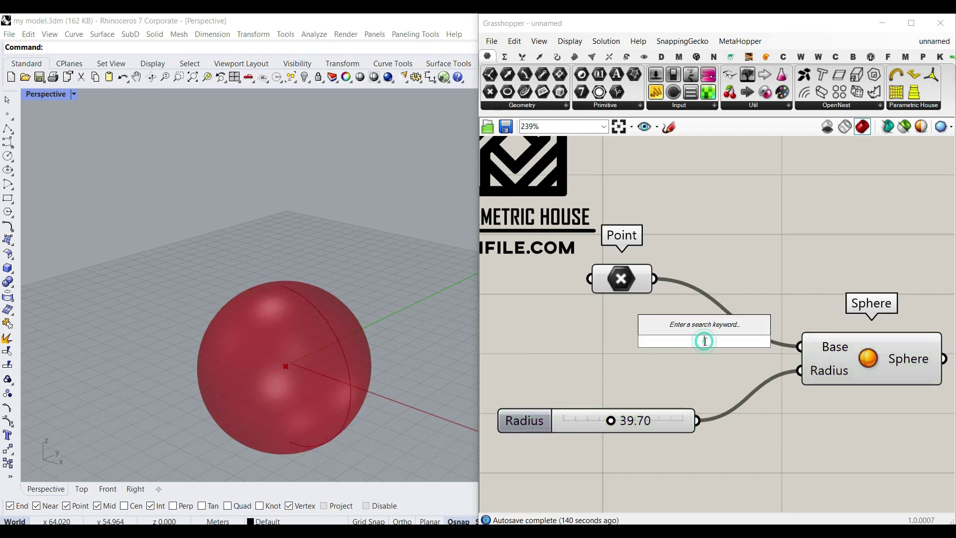
text(xz)
key(Return)
drag(771, 341, 800, 347)
right_drag(346, 347, 371, 355)
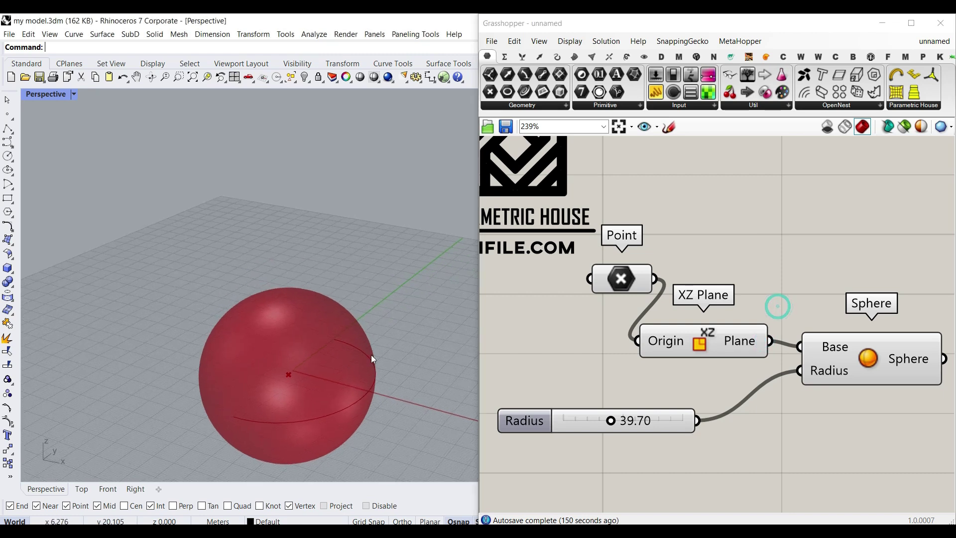
Try a YZ Plane component as the Sphere's Base, reconnect the XZ Plane and delete the YZ Plane.
double_click(719, 269)
text(yz)
key(Return)
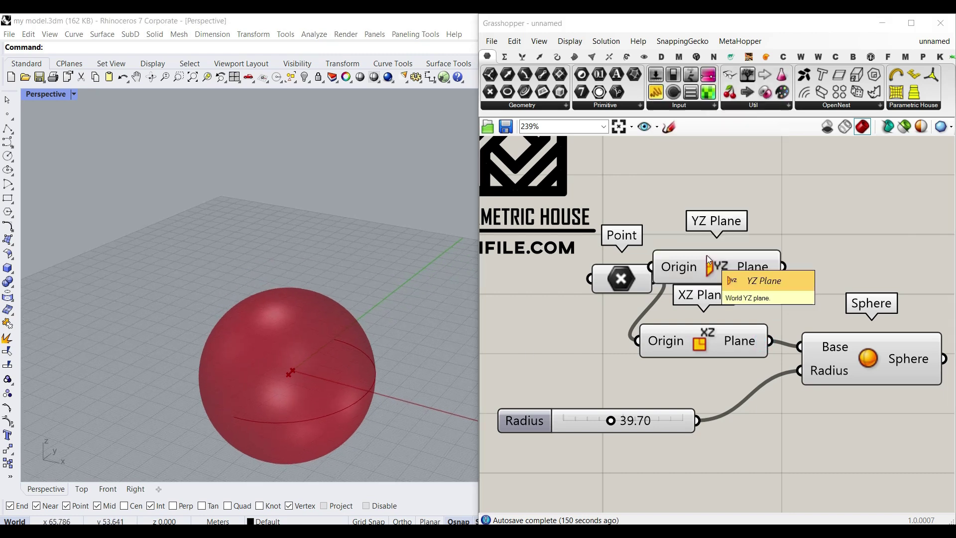
drag(791, 269, 799, 346)
right_drag(346, 348, 340, 358)
drag(770, 341, 799, 347)
key(Delete)
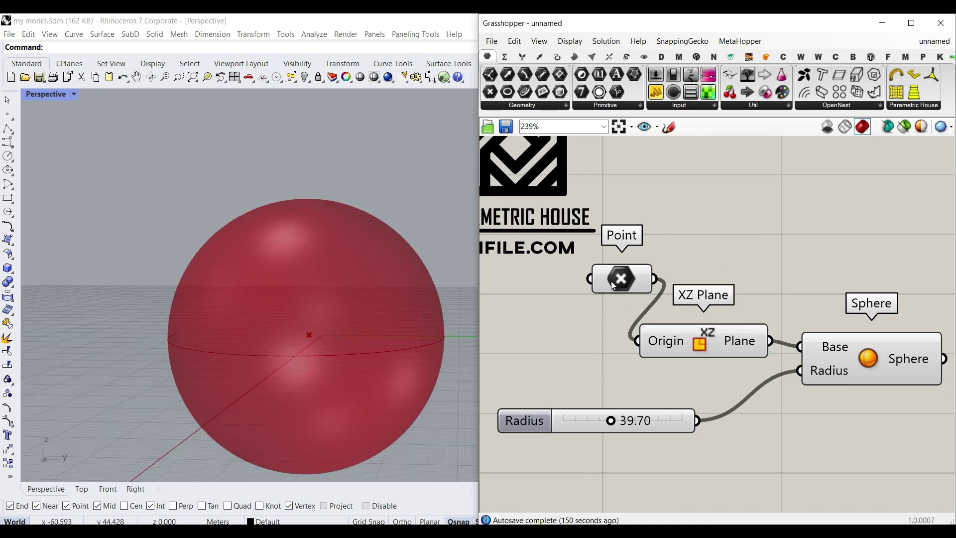
Line up the Point parameter with the XZ Plane and arrange the Radius slider level with the Sphere's Radius input.
drag(612, 281, 541, 344)
right_drag(409, 334, 151, 376)
right_drag(327, 344, 331, 371)
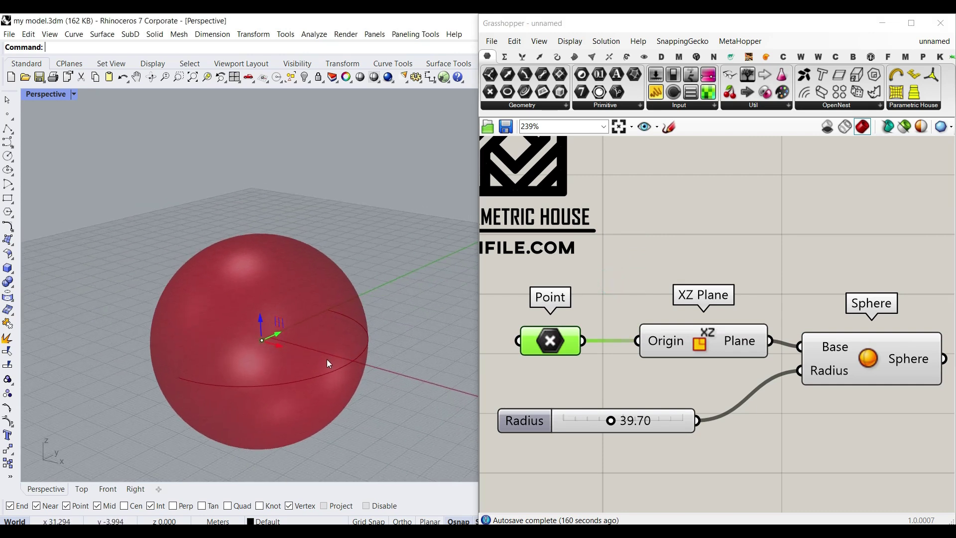
scroll(739, 318, down, 4)
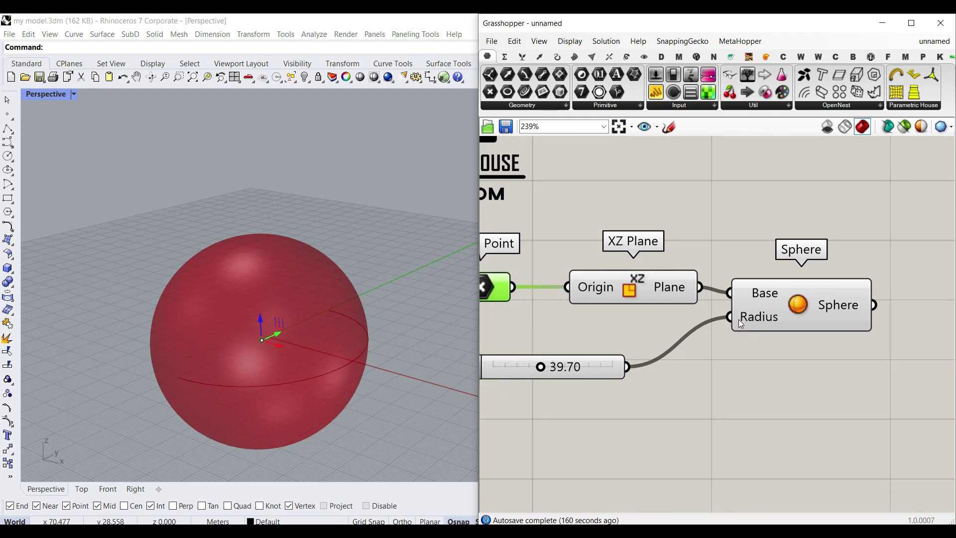
click(774, 344)
click(788, 409)
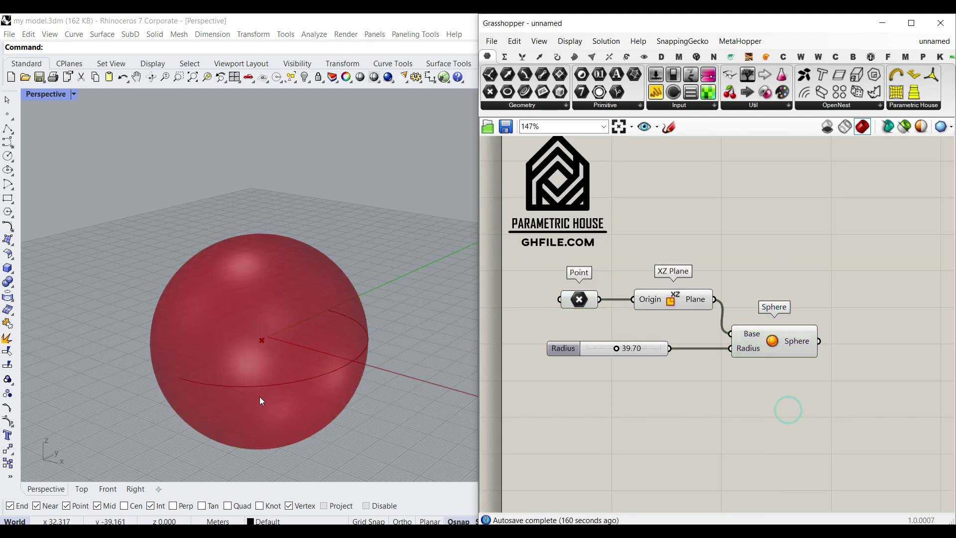
Add an Isotrim component beside the Sphere and connect the Sphere output to its Surface input.
scroll(723, 362, up, 3)
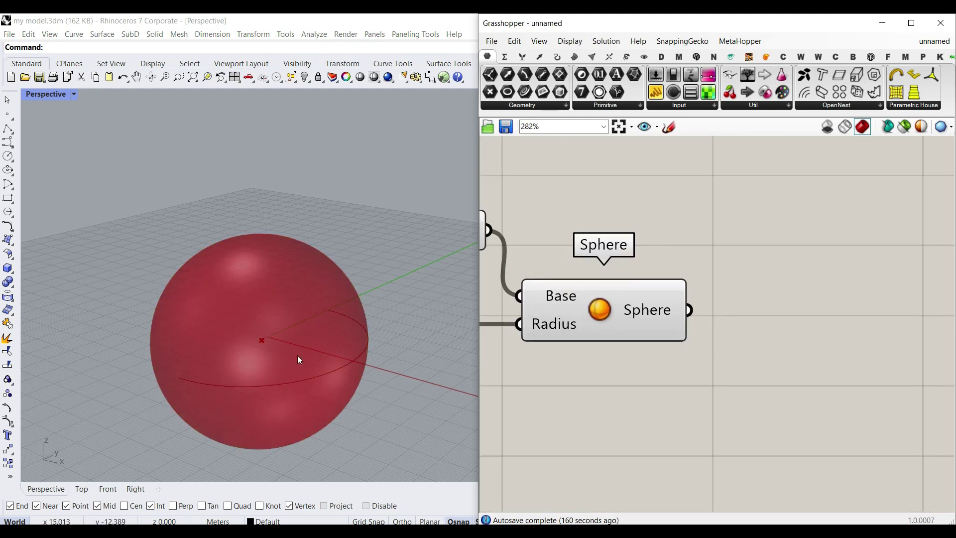
click(574, 57)
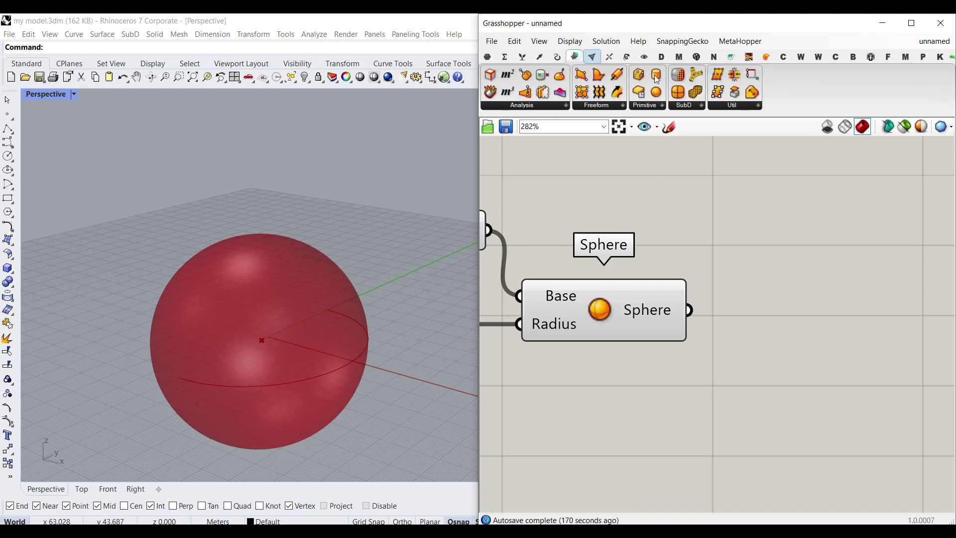
click(758, 105)
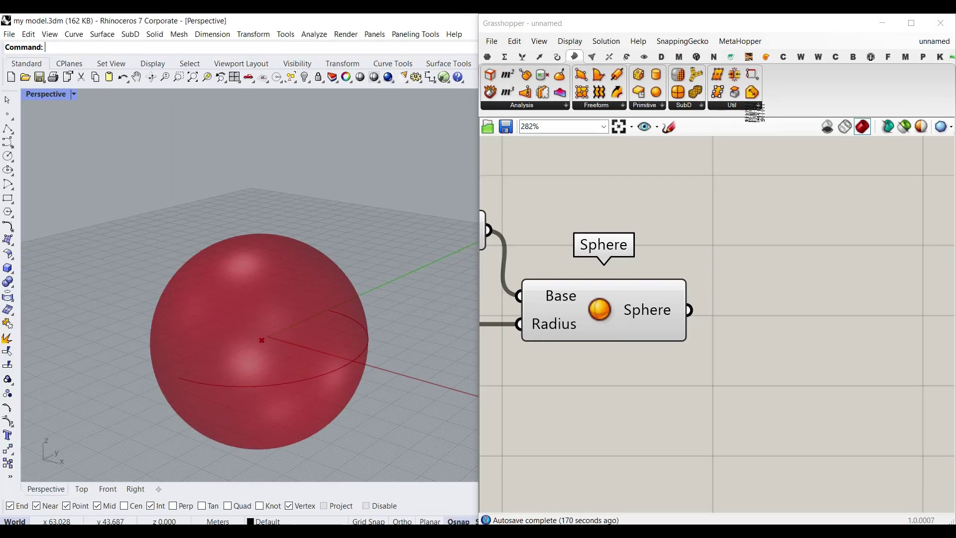
click(749, 103)
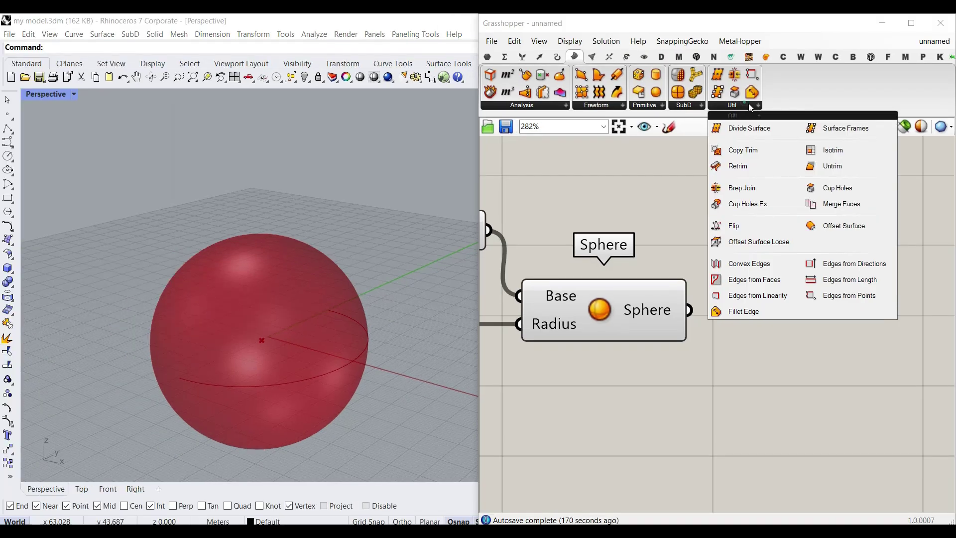
drag(843, 153, 816, 298)
drag(686, 302, 738, 291)
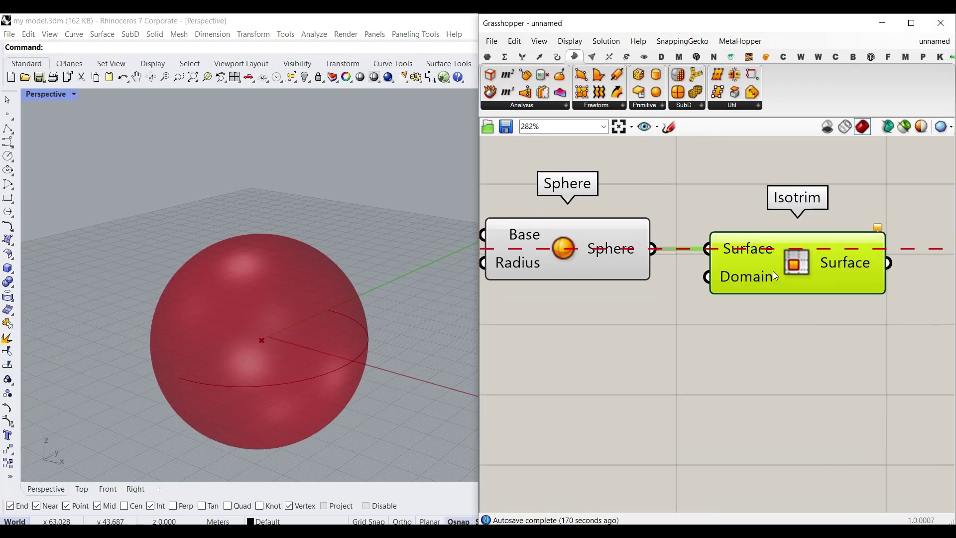
Reparameterize the Isotrim component's Surface input and align the component with the Sphere's output wire.
scroll(797, 279, up, 4)
right_click(701, 264)
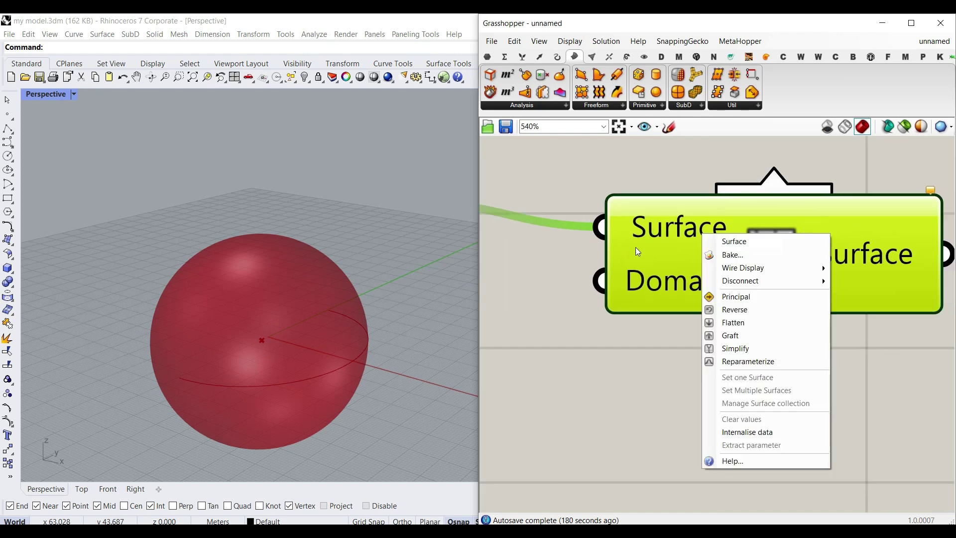
click(745, 363)
drag(709, 290, 717, 268)
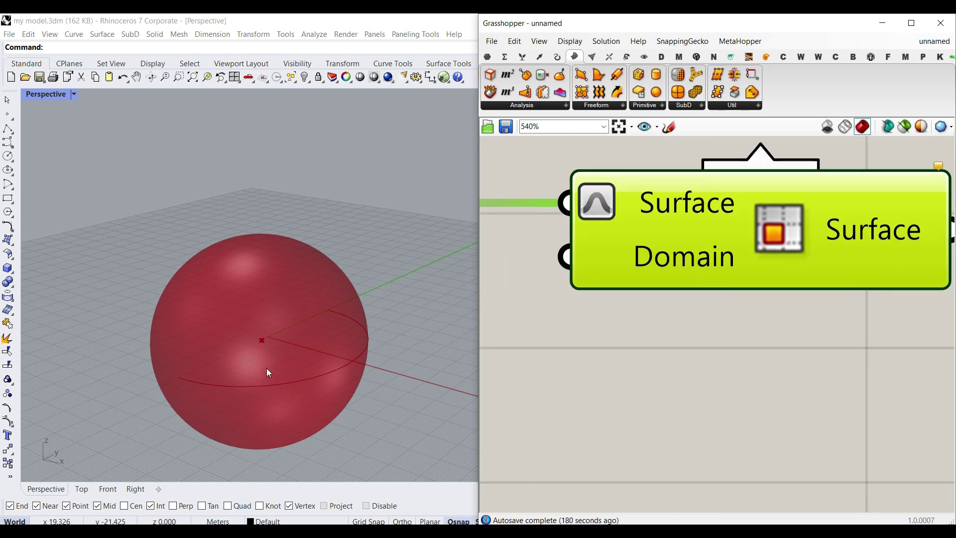
Add a Construct Domain² component with U and V limits below the Sphere and connect its 2D Domain output to Isotrim's Domain input.
click(182, 369)
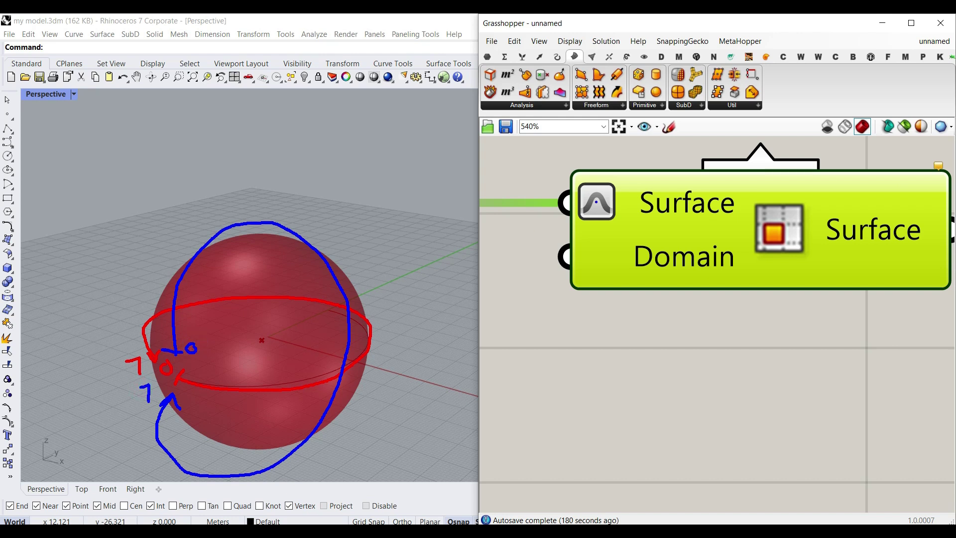
scroll(658, 290, down, 3)
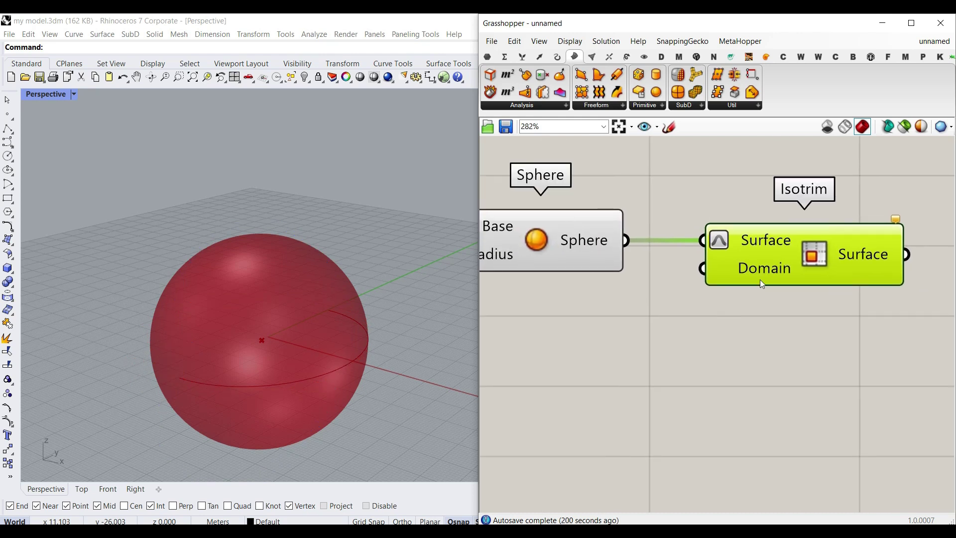
click(504, 57)
click(497, 104)
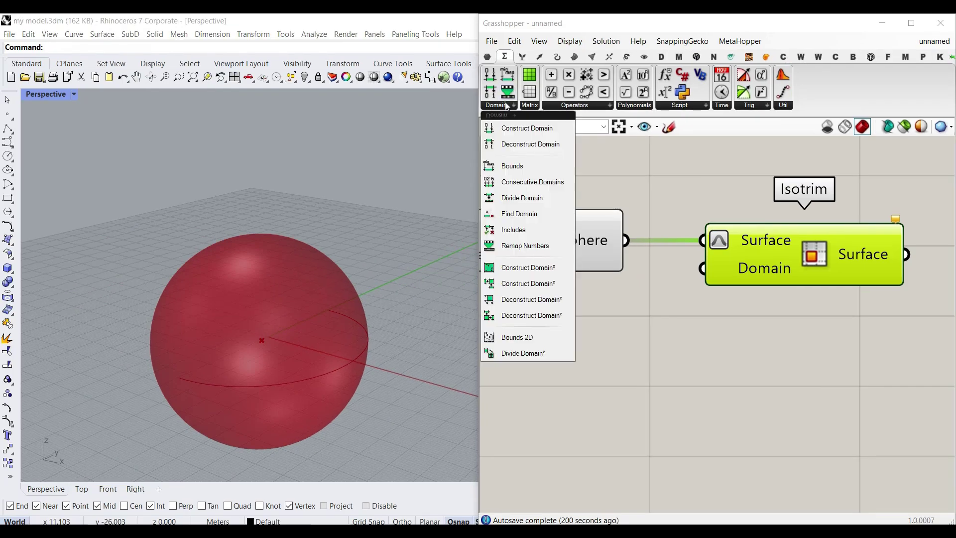
click(524, 267)
click(580, 371)
right_drag(607, 362, 608, 296)
drag(681, 304, 706, 202)
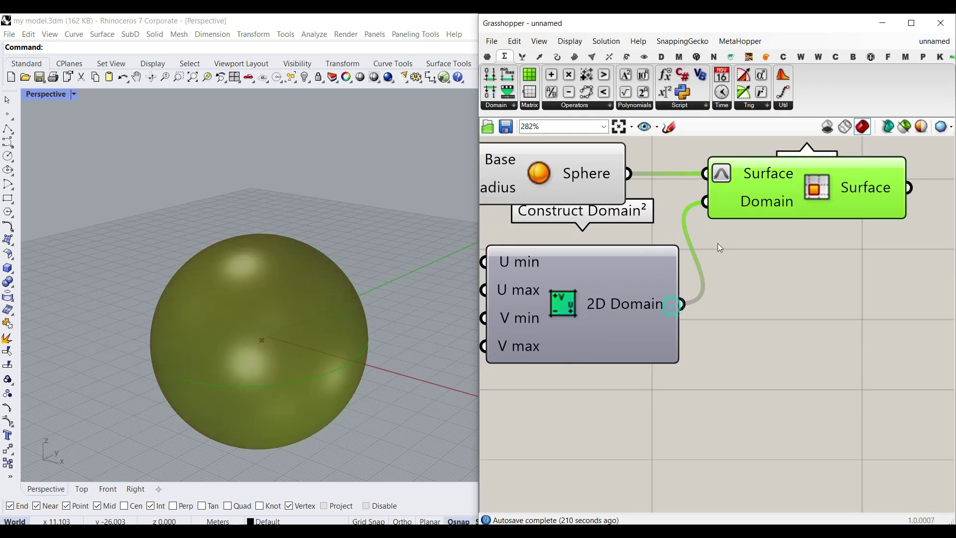
Turn off the preview of the Sphere component.
right_drag(573, 361, 719, 334)
right_click(687, 145)
click(706, 161)
right_drag(604, 291, 694, 342)
Try driving the Construct Domain² component's U min input with a number slider set to 0.50, and remove the slider.
double_click(528, 339)
text(0.22)
key(Return)
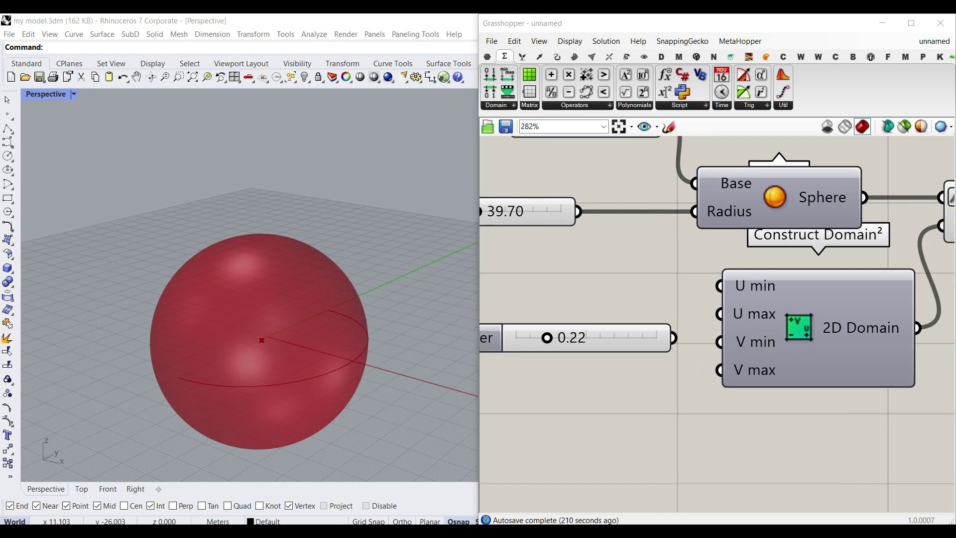
drag(682, 339, 710, 280)
drag(547, 339, 586, 338)
right_drag(399, 367, 409, 338)
ctrl+drag(682, 339, 720, 286)
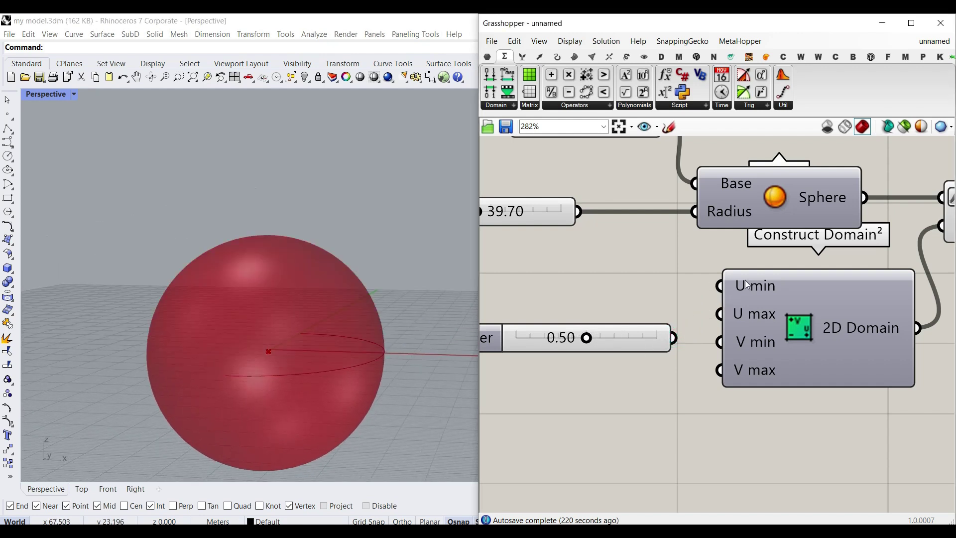
drag(657, 298, 571, 382)
key(Delete)
Add a panel containing 0.5 and connect it to the Construct Domain² component's U max input.
double_click(578, 357)
text(//0.5)
key(Return)
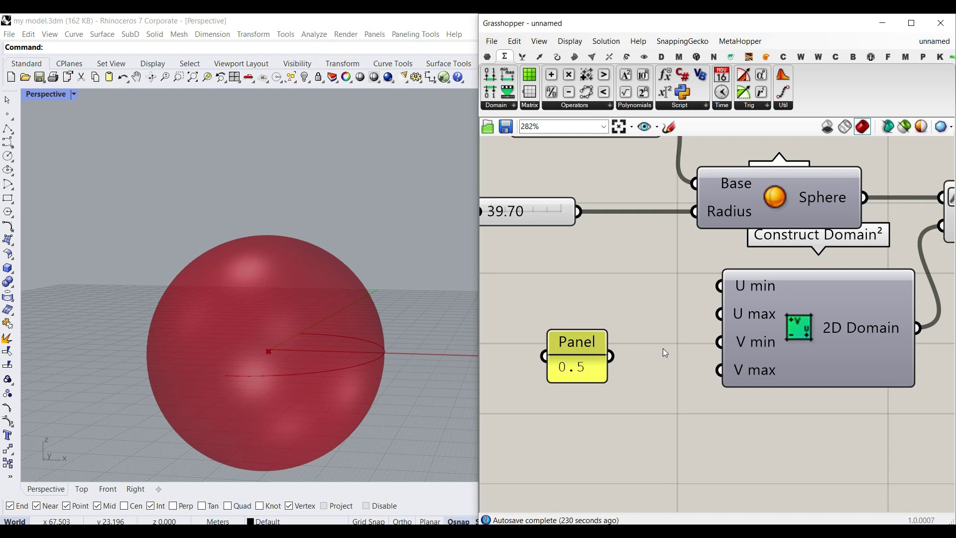
click(592, 371)
drag(588, 381, 715, 325)
click(637, 390)
right_drag(306, 283, 249, 366)
right_drag(726, 299, 534, 294)
scroll(534, 294, down, 4)
scroll(704, 257, up, 2)
right_click(706, 257)
click(727, 294)
click(728, 391)
right_drag(295, 378, 324, 349)
click(400, 279)
key(ctrl+z)
Set the Radius slider to 54.44 and shift the dome's base Point away from the origin in the Rhino viewport.
scroll(645, 298, down, 2)
right_drag(520, 292, 720, 298)
scroll(520, 279, up, 2)
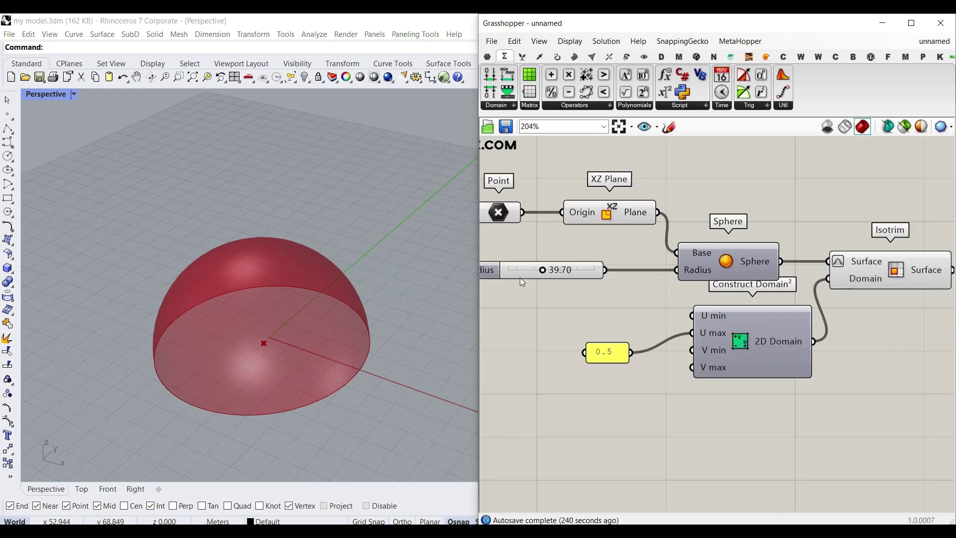
scroll(522, 282, up, 1)
drag(547, 269, 561, 269)
click(496, 195)
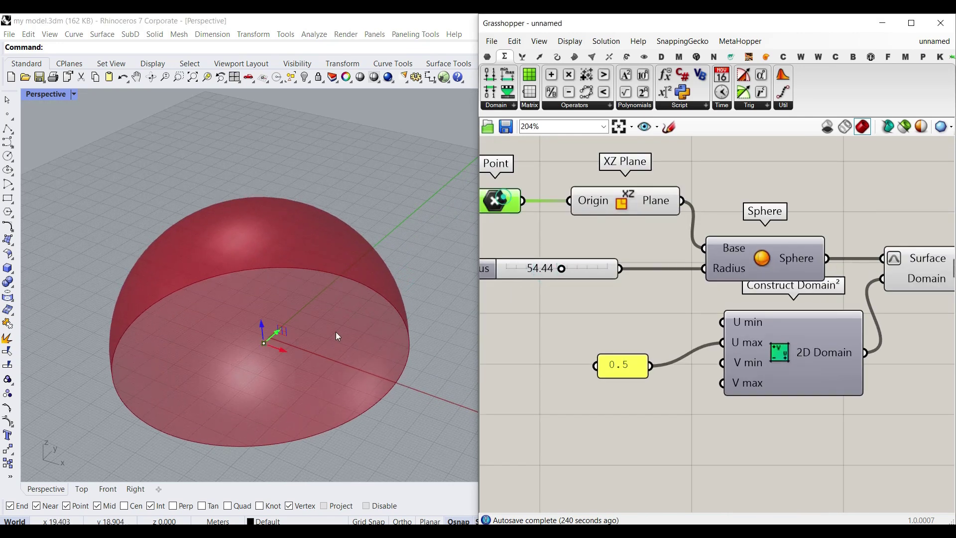
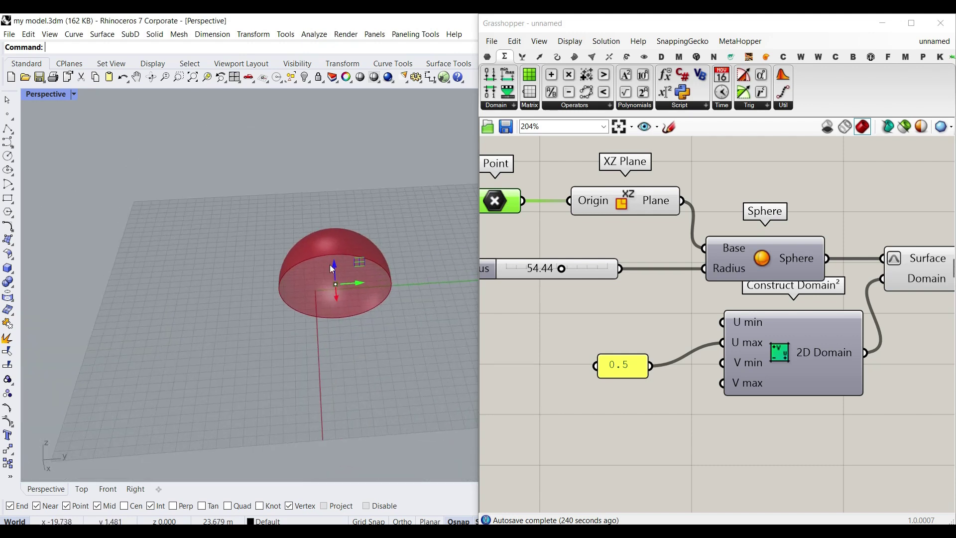
scroll(573, 305, down, 3)
click(744, 335)
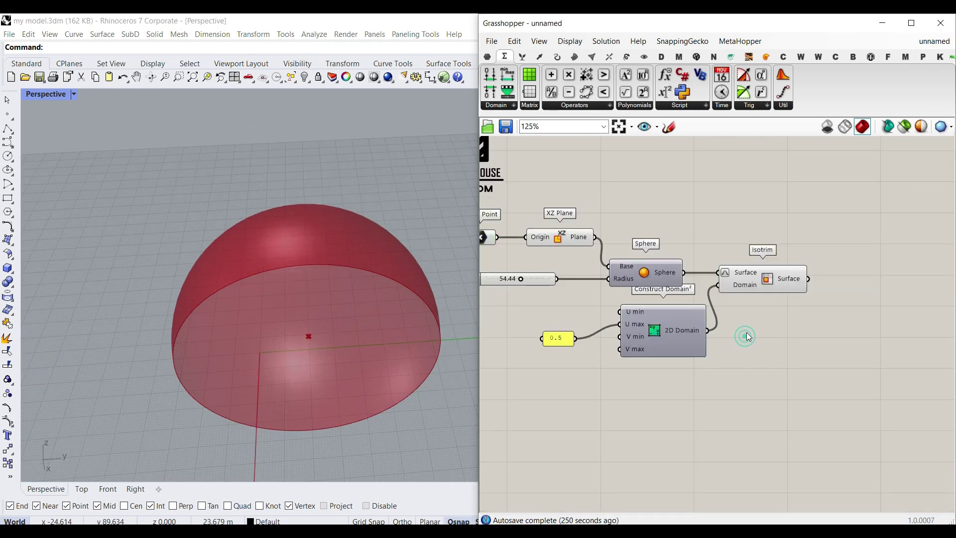
Select all the dome's components together and shift them slightly away from the logo on the canvas.
scroll(270, 363, down, 3)
scroll(280, 384, up, 3)
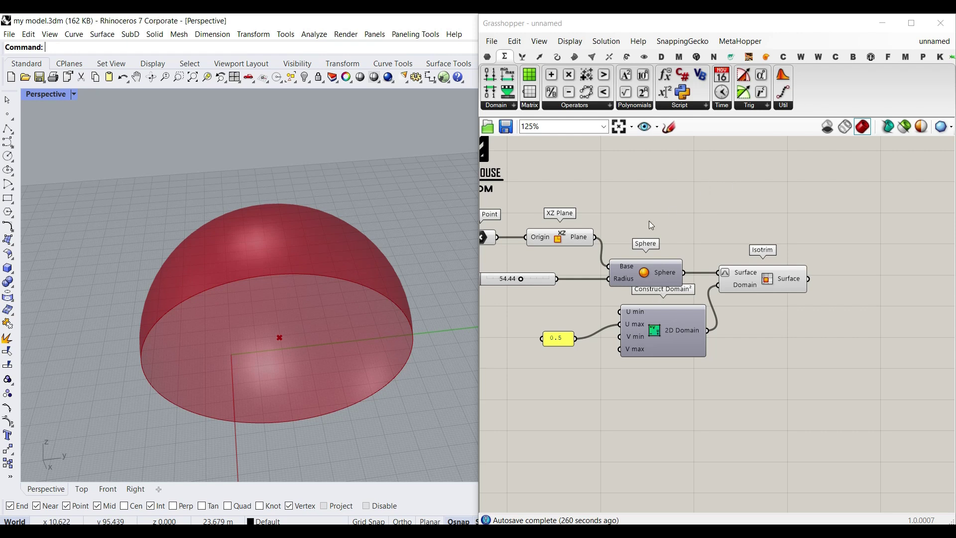
right_drag(694, 307, 715, 302)
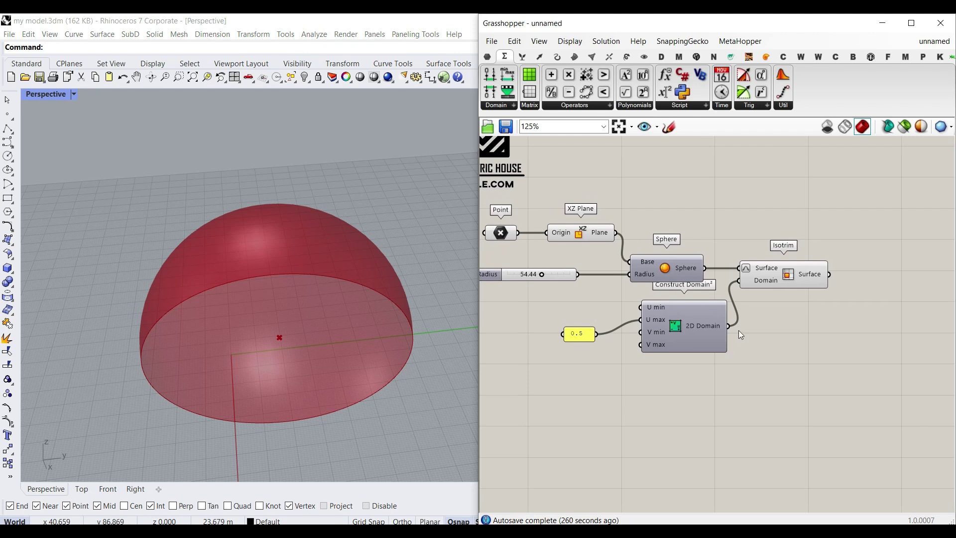
drag(813, 376, 500, 229)
drag(575, 232, 607, 256)
click(668, 260)
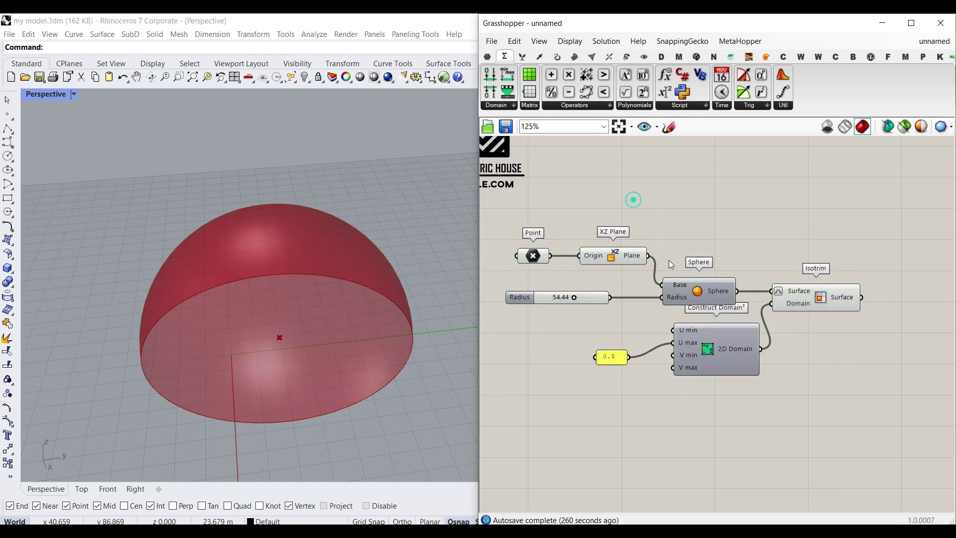
scroll(670, 261, up, 3)
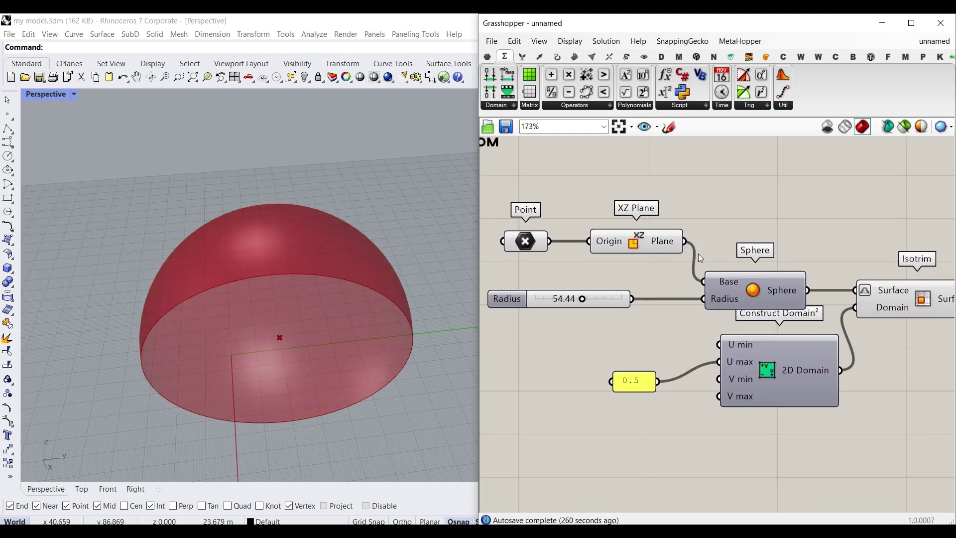
Add a Circle component below Construct Domain², connecting the base Point to its Plane input and the Radius slider to its Radius input.
click(556, 56)
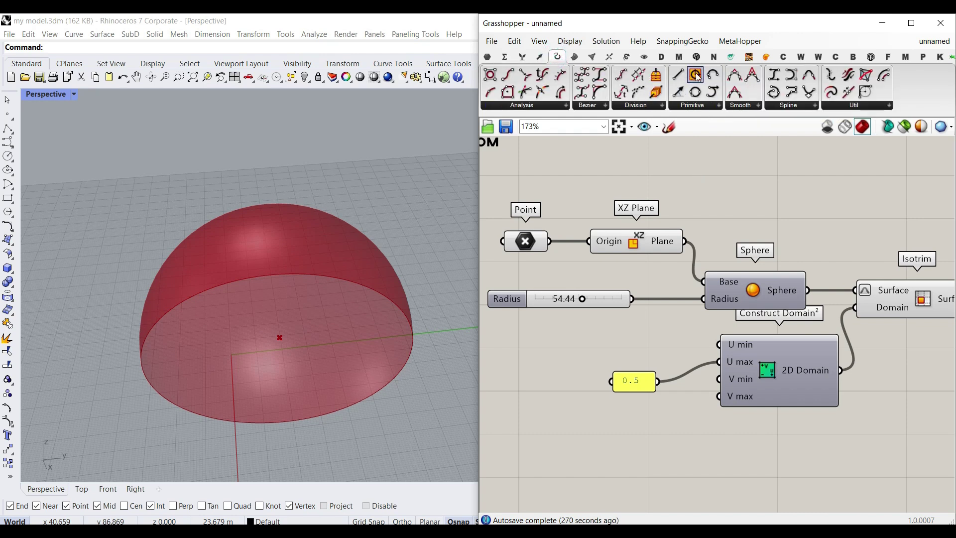
drag(794, 457, 794, 457)
drag(536, 216, 730, 421)
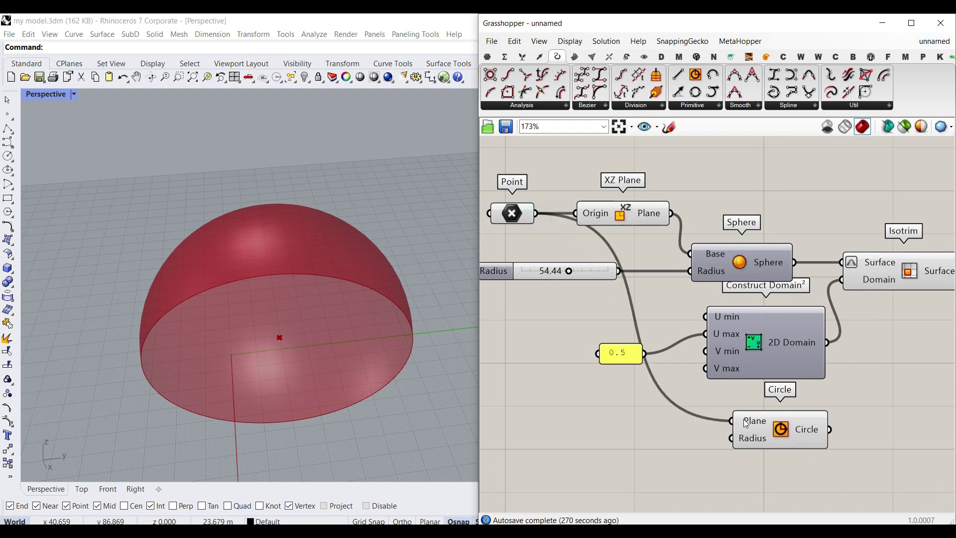
click(748, 423)
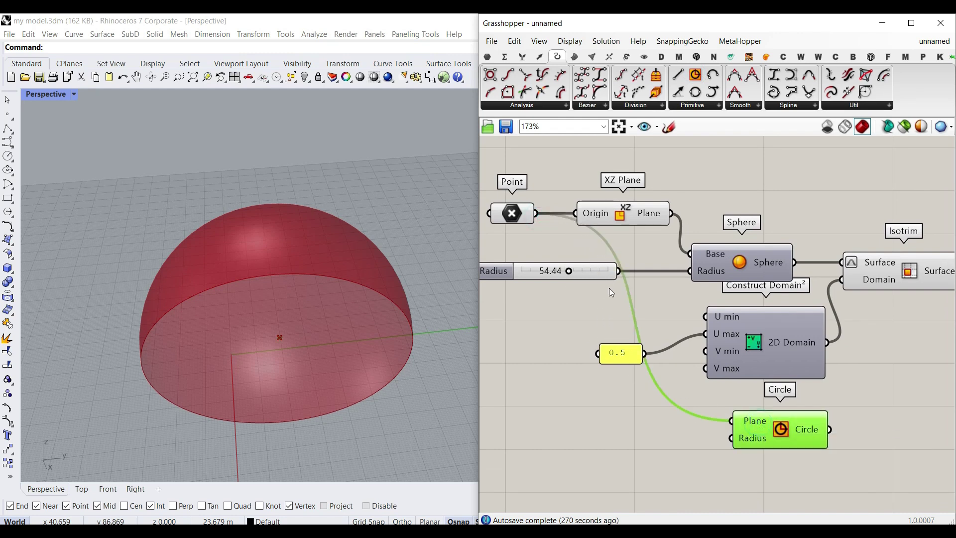
drag(625, 273, 778, 432)
right_drag(326, 348, 298, 374)
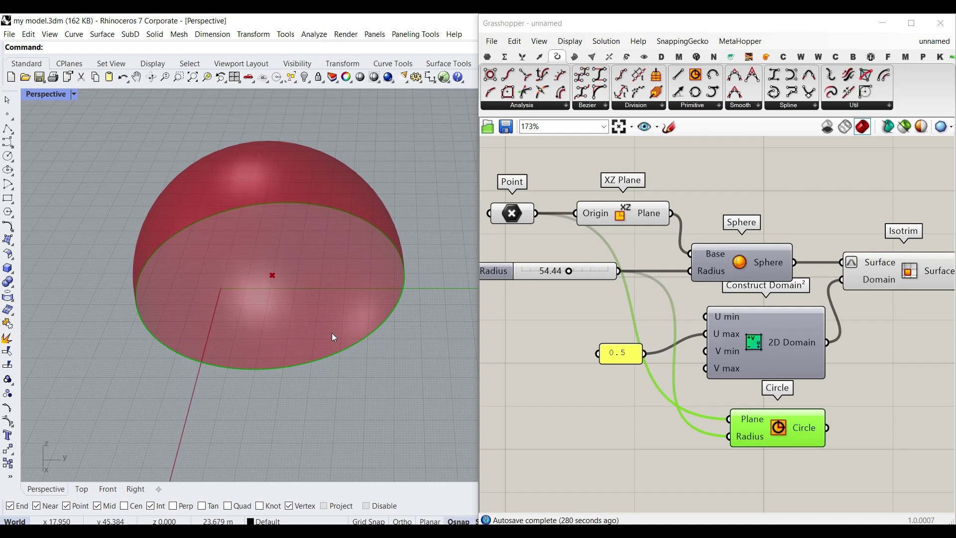
Add an Evaluate Curve component, connect the Circle output to its Curve input and reparameterize that input.
right_drag(925, 414, 752, 396)
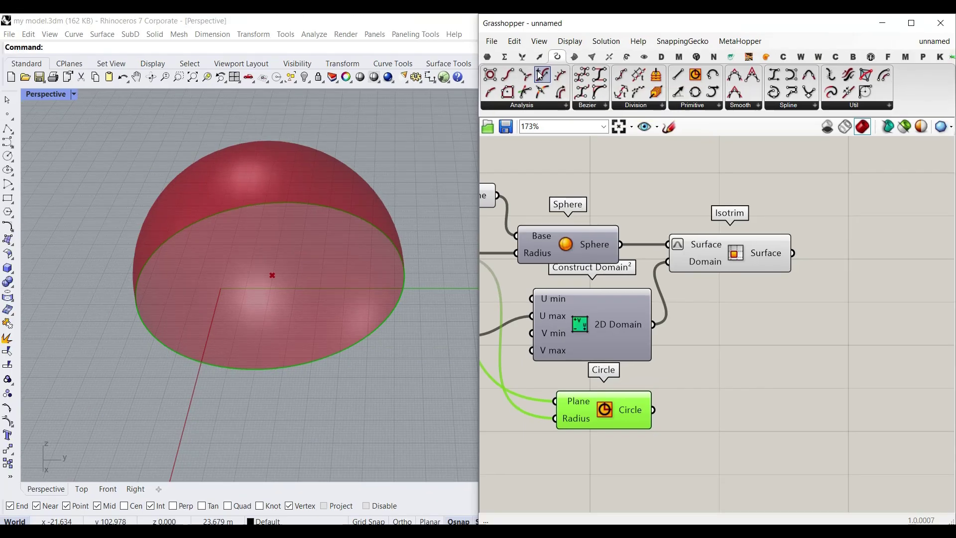
drag(543, 75, 721, 448)
right_drag(720, 445, 714, 355)
drag(706, 348, 743, 343)
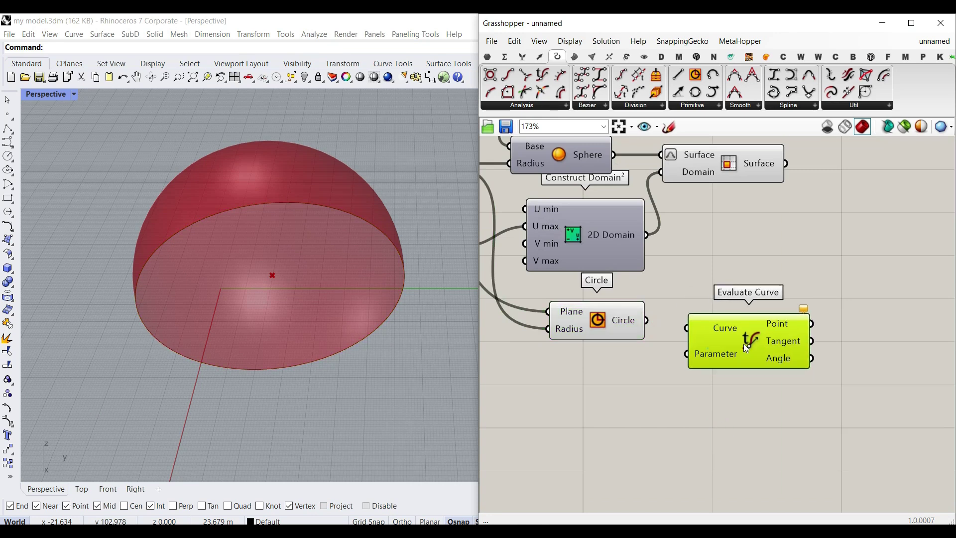
scroll(682, 336, up, 3)
drag(604, 306, 713, 311)
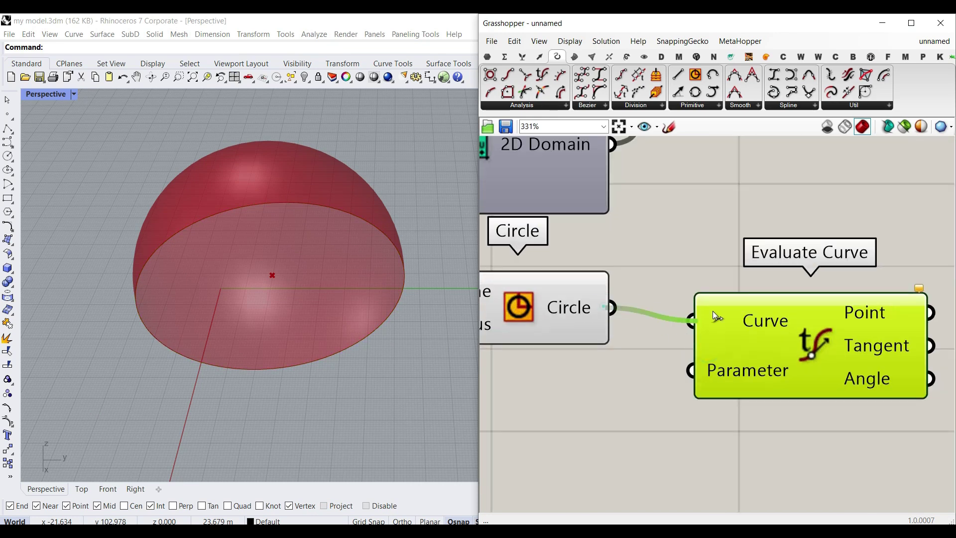
right_click(758, 312)
click(786, 418)
Add a number slider ranging from 0 to 1.0 below the Circle and connect it to Evaluate Curve's Parameter input.
double_click(617, 426)
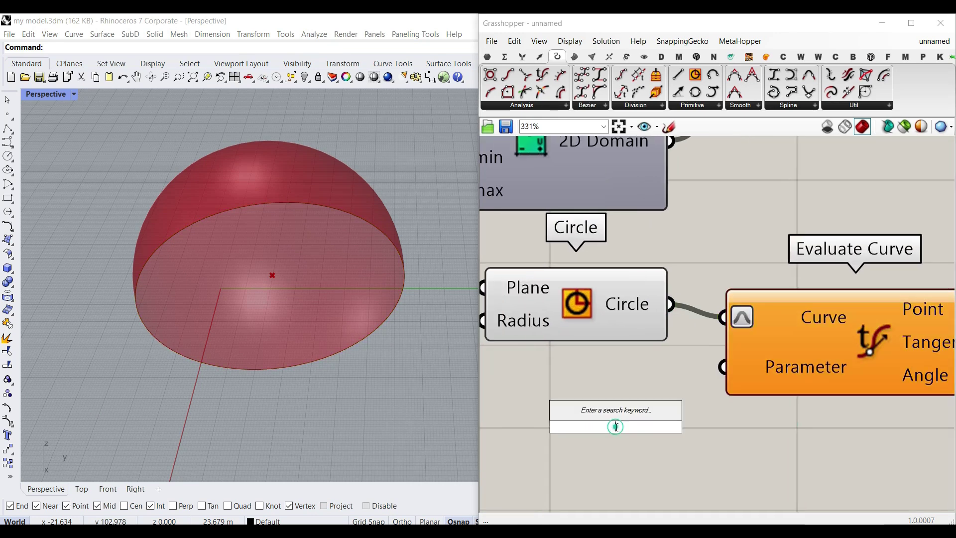
text(0..1.0)
key(Return)
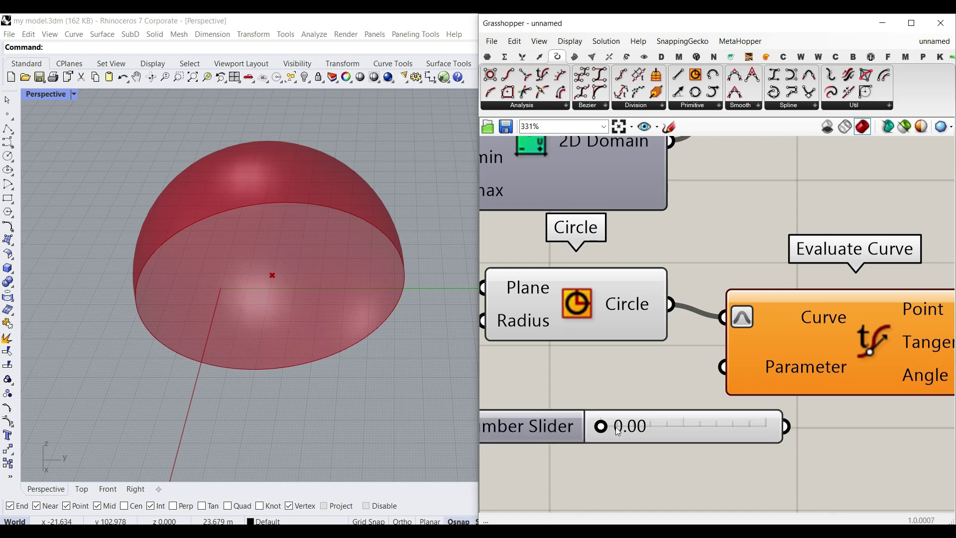
drag(676, 434, 676, 410)
drag(705, 379, 724, 368)
click(836, 328)
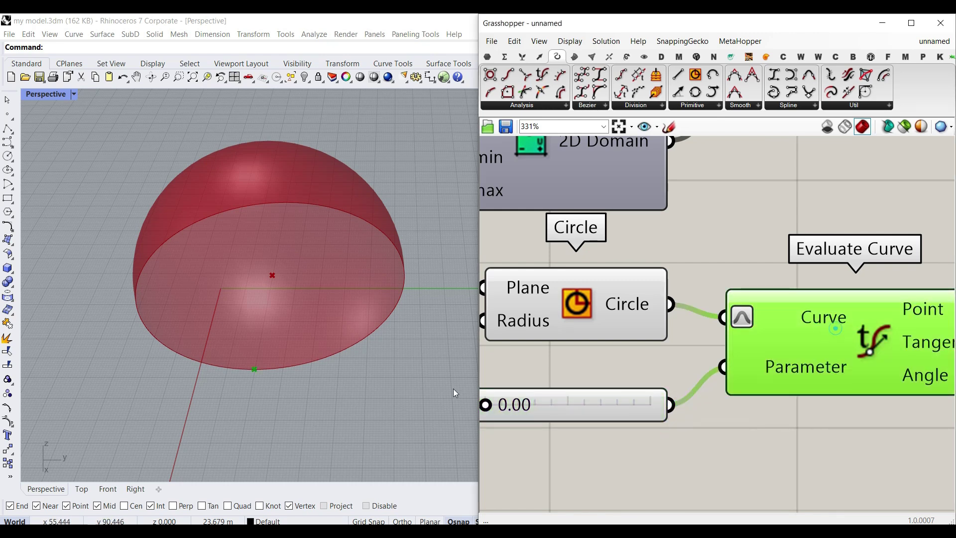
Set the Evaluate Curve parameter slider to 0.30.
right_drag(490, 408, 559, 398)
drag(558, 399, 602, 396)
scroll(639, 397, down, 3)
right_drag(854, 359, 729, 362)
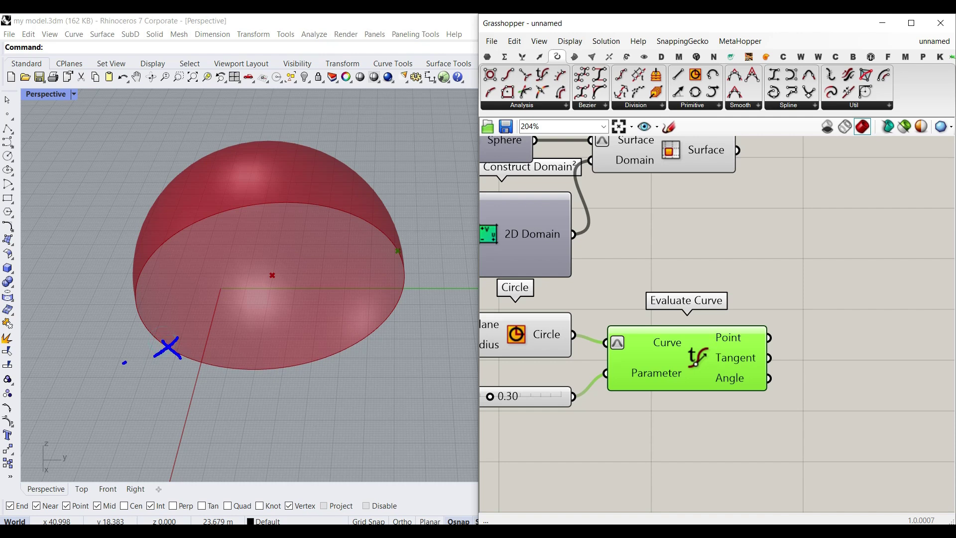
drag(232, 314, 220, 333)
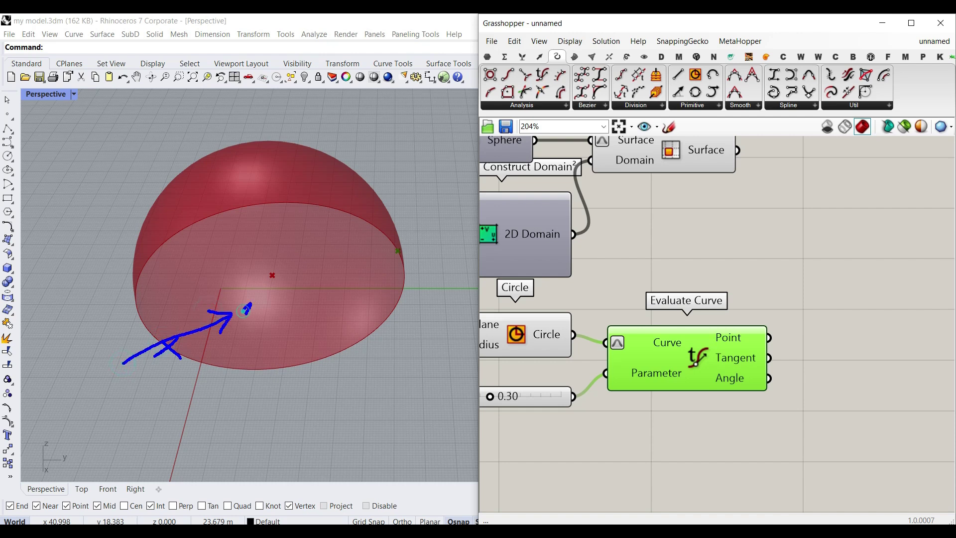
drag(181, 358, 204, 393)
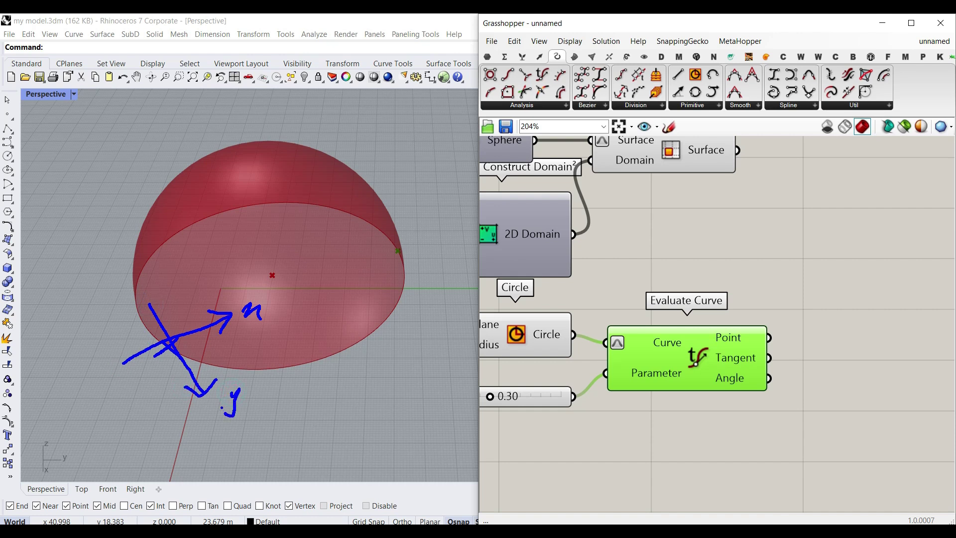
mouse_move(181, 313)
mouse_down()
mouse_move(116, 326)
mouse_move(204, 355)
mouse_up()
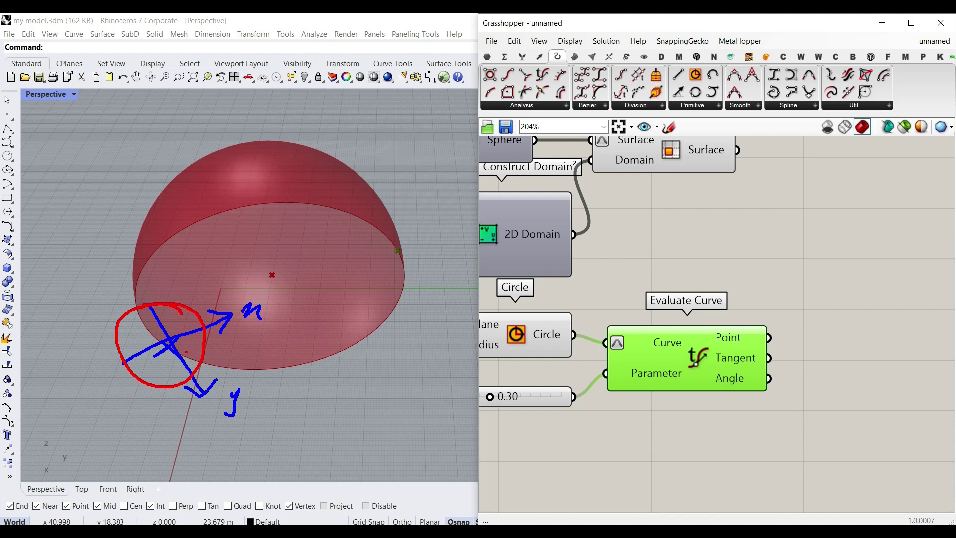
key(Escape)
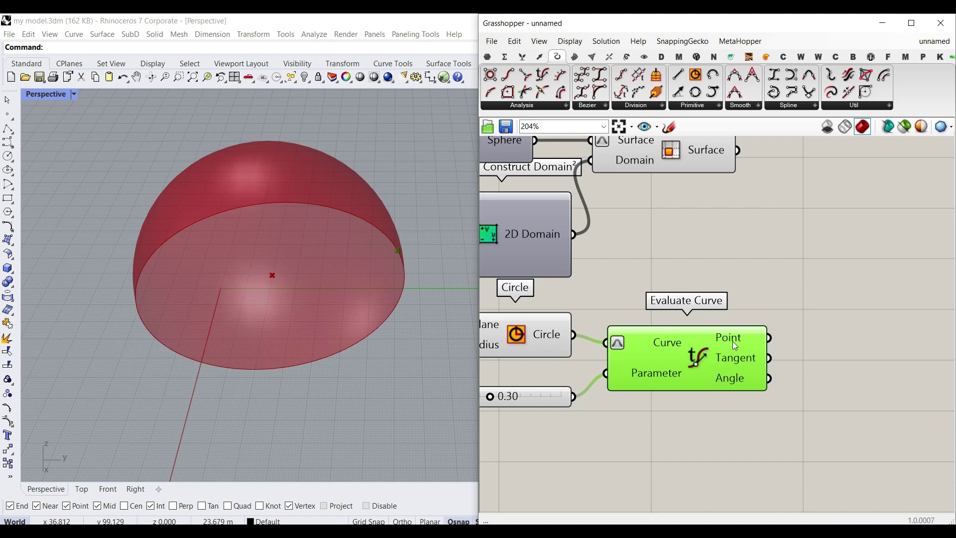
Add an XY Plane component and connect Evaluate Curve's Point output to its Origin input.
double_click(841, 337)
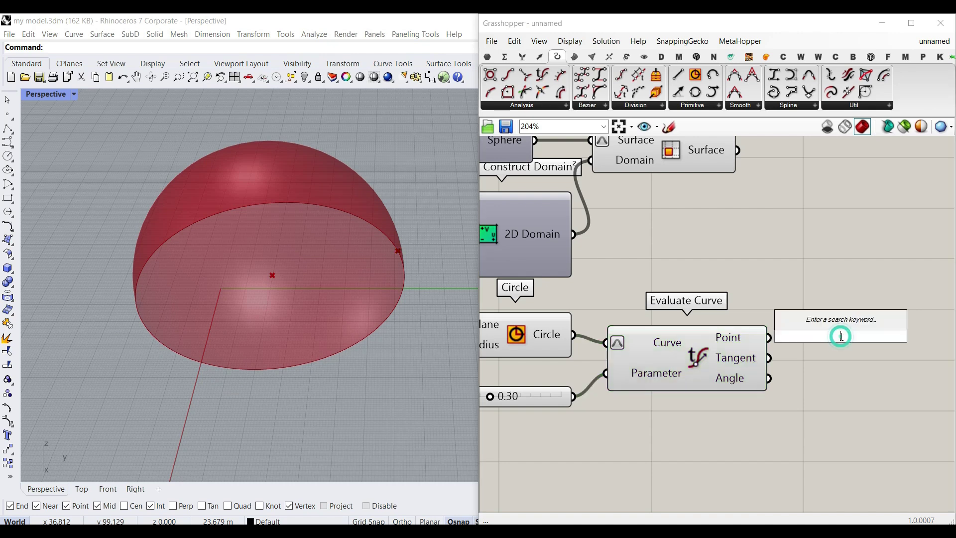
text(xy)
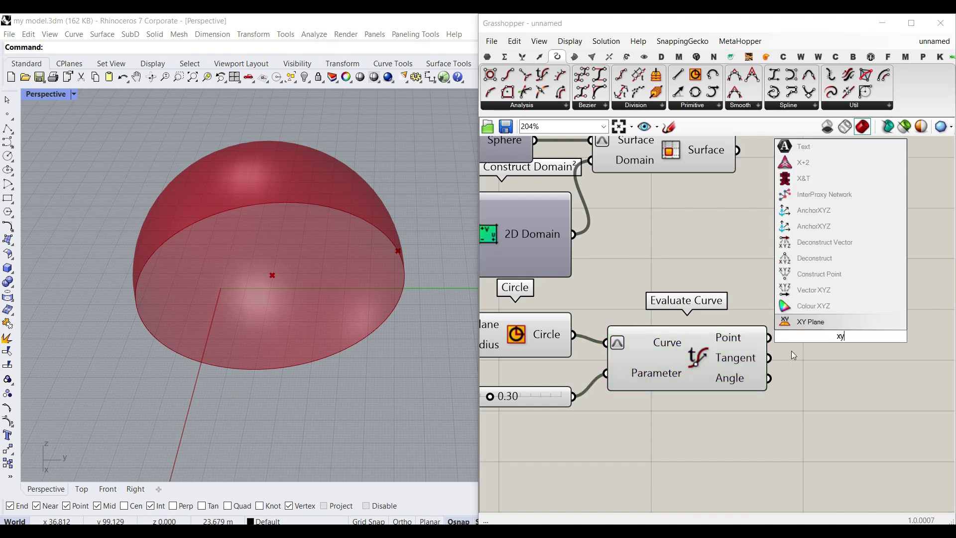
click(806, 326)
drag(770, 338, 785, 336)
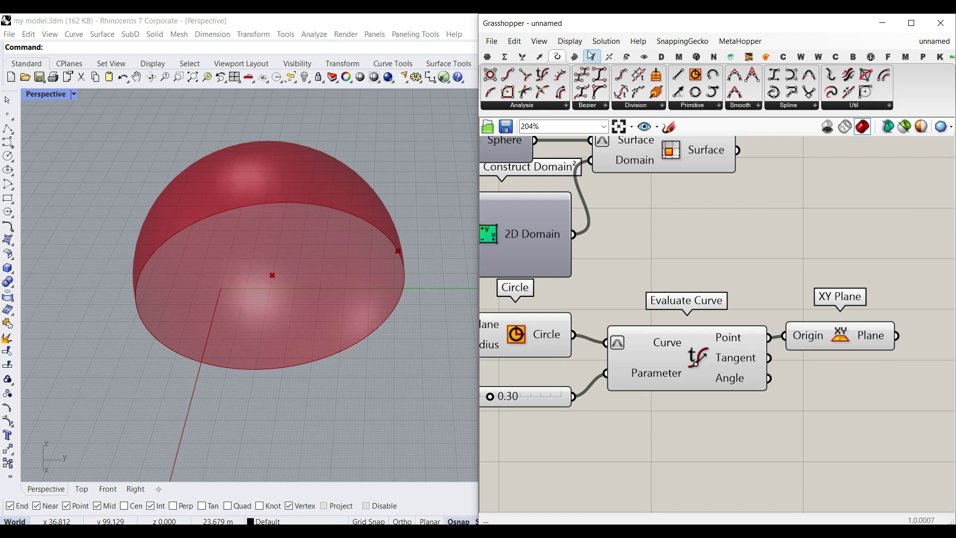
Set the preview plane size to 10.
click(570, 41)
mouse_move(647, 252)
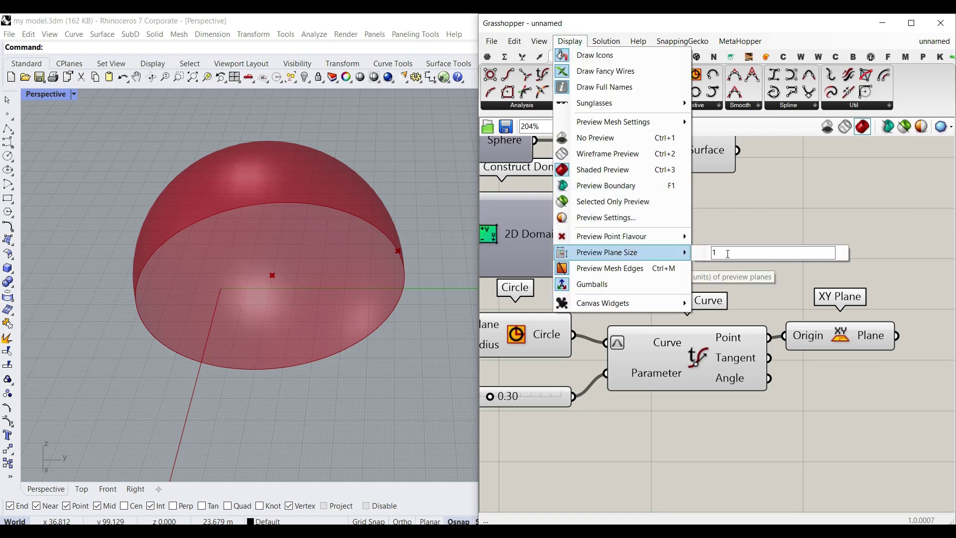
text(0)
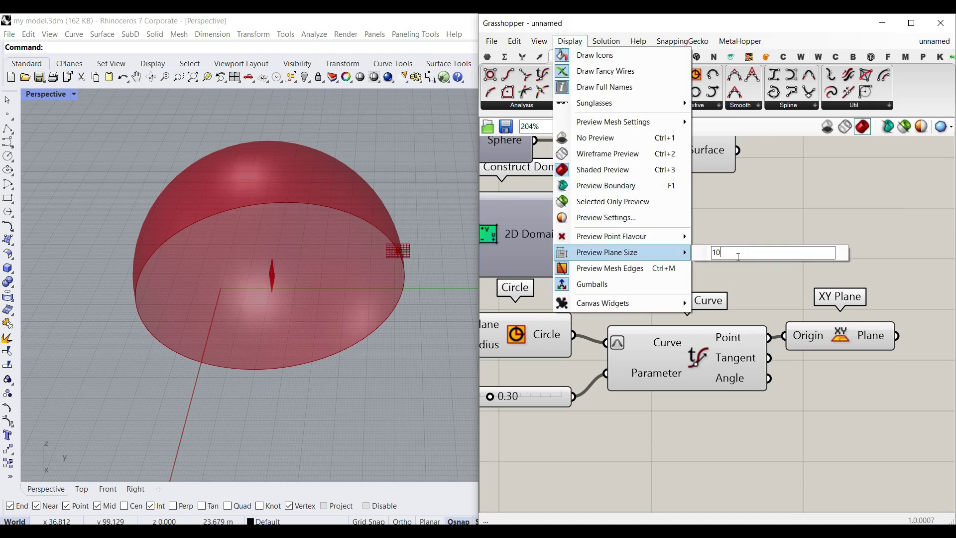
Set the preview plane size to 30.
double_click(729, 251)
text(30)
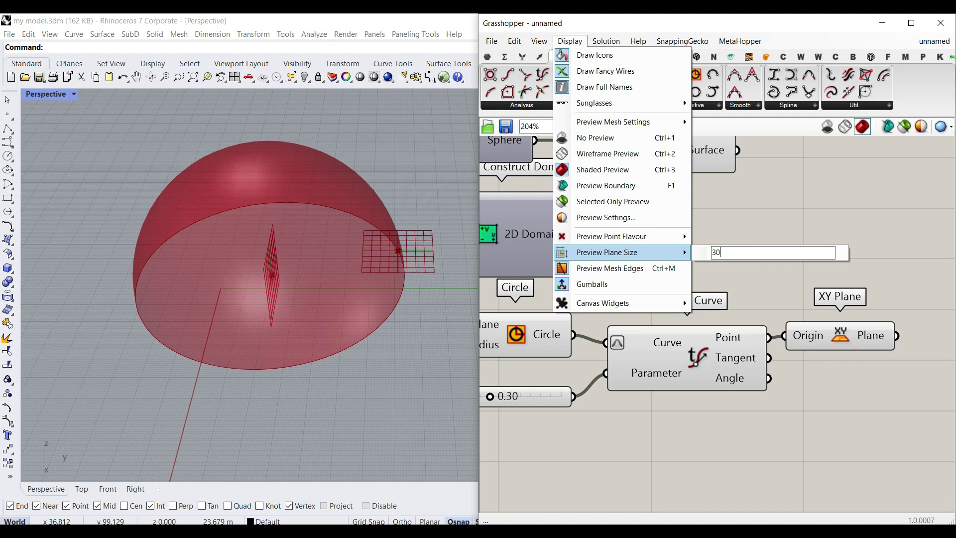
click(826, 236)
click(828, 344)
Set the Evaluate Curve parameter slider to 0.37.
right_drag(274, 308, 164, 349)
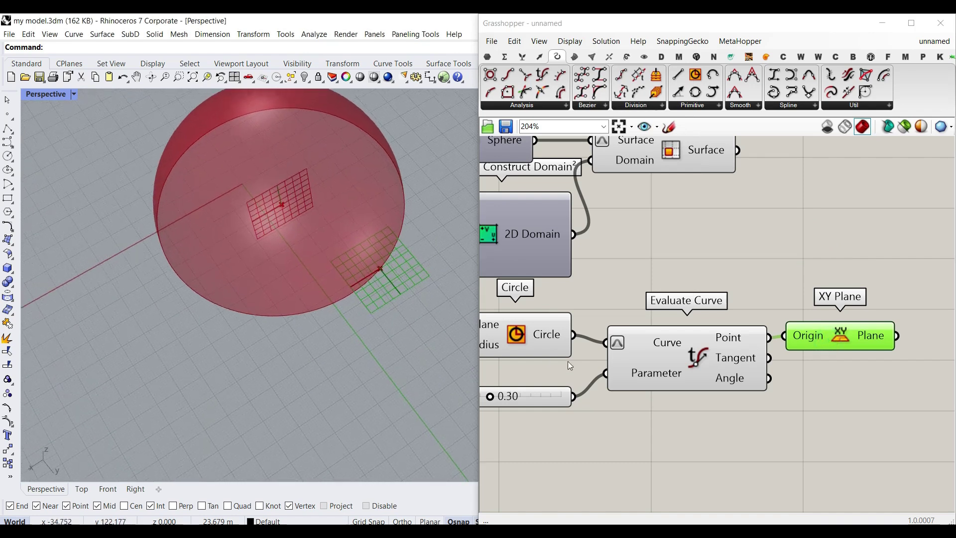
right_drag(508, 405, 558, 396)
mouse_move(541, 392)
mouse_down()
mouse_move(549, 392)
mouse_move(526, 392)
mouse_move(549, 392)
mouse_up()
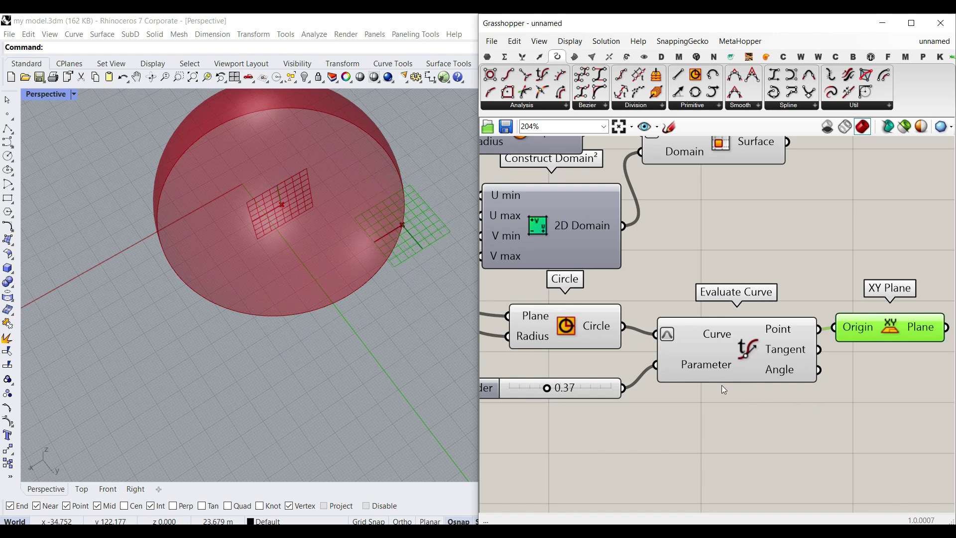
Delete the Evaluate Curve component and add a Horizontal Frame component in its place.
click(744, 352)
key(Delete)
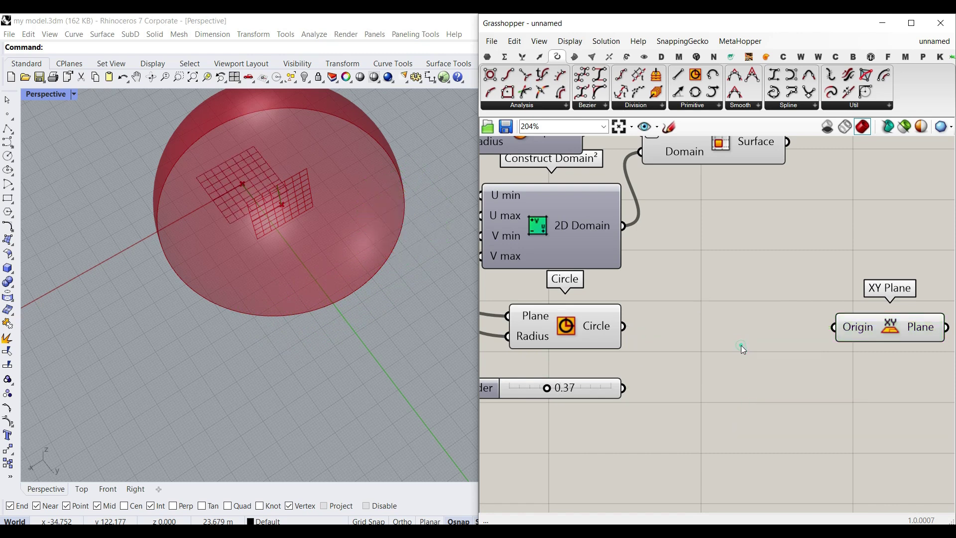
click(541, 105)
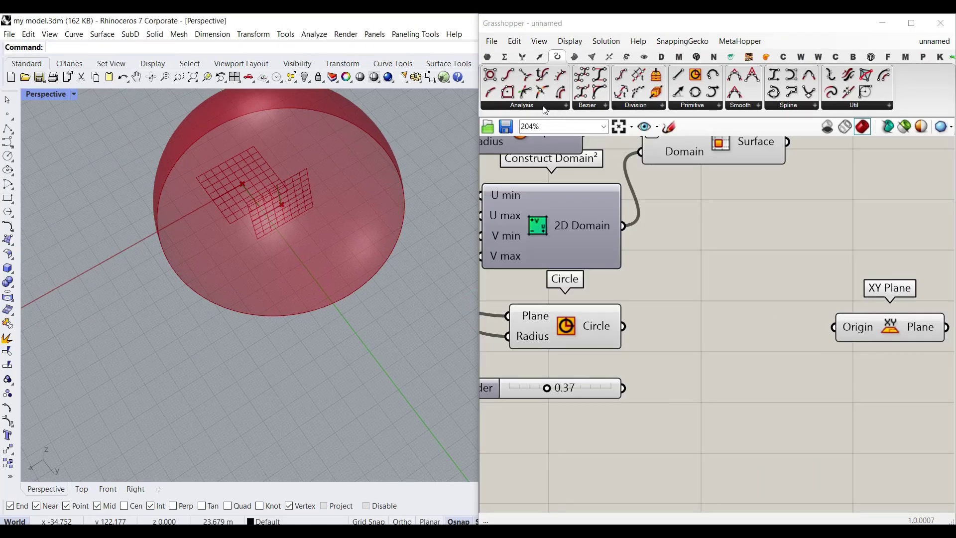
click(543, 106)
drag(526, 315, 741, 311)
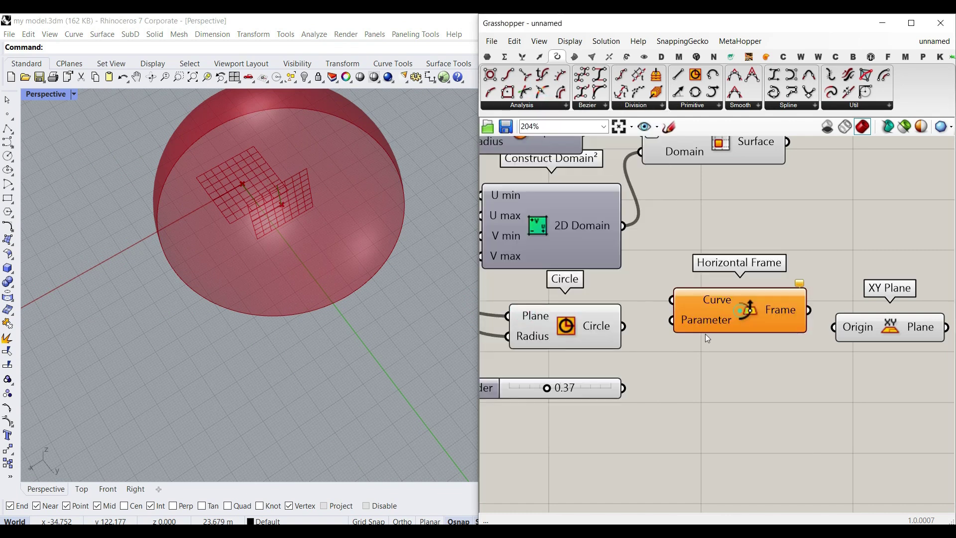
Connect the Circle output to Horizontal Frame's Curve input and reparameterize that input.
right_drag(599, 280, 743, 276)
drag(759, 364, 812, 338)
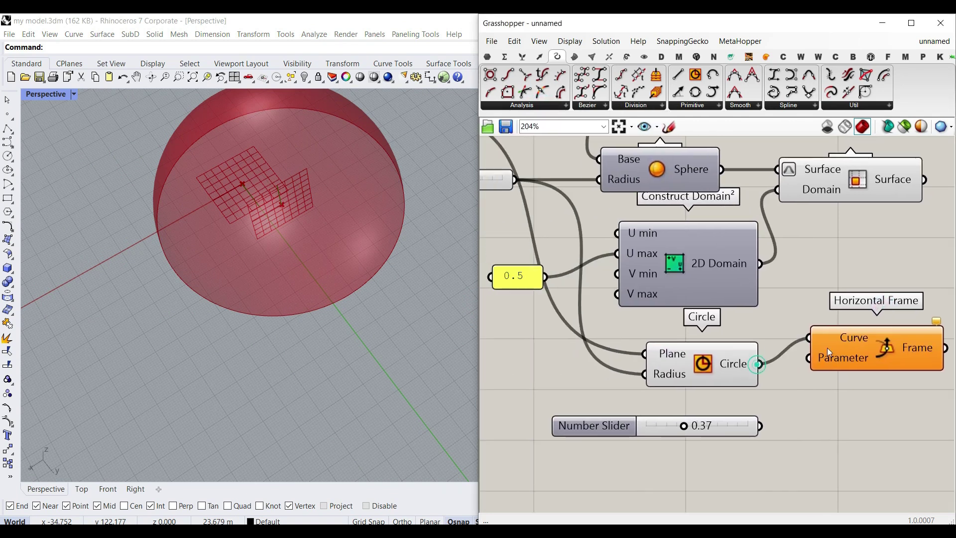
right_drag(826, 348, 733, 292)
drag(744, 290, 756, 315)
scroll(763, 310, up, 3)
right_click(766, 307)
click(803, 418)
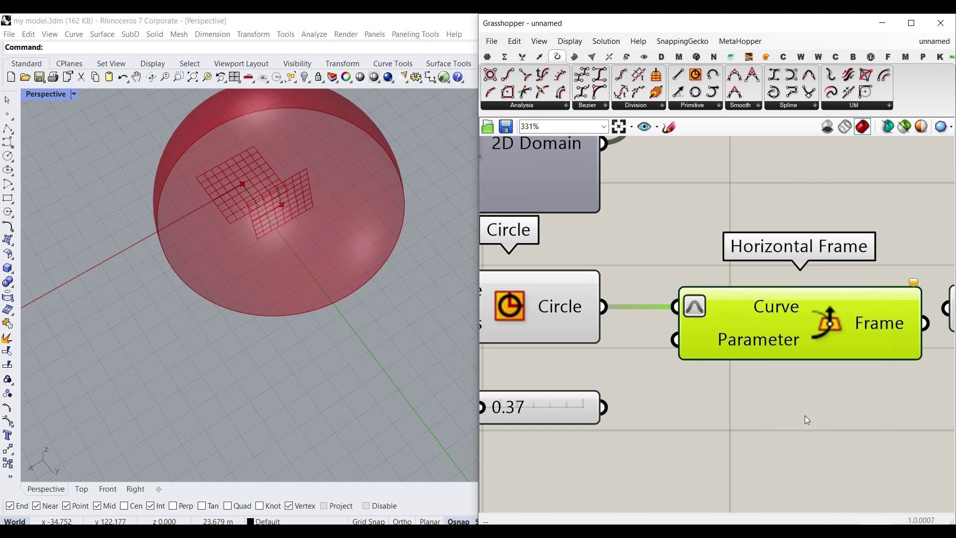
Connect the number slider to Horizontal Frame's Parameter input and set the slider to 0.17.
click(720, 421)
right_drag(662, 413, 748, 400)
drag(690, 395, 761, 327)
right_drag(761, 327, 689, 327)
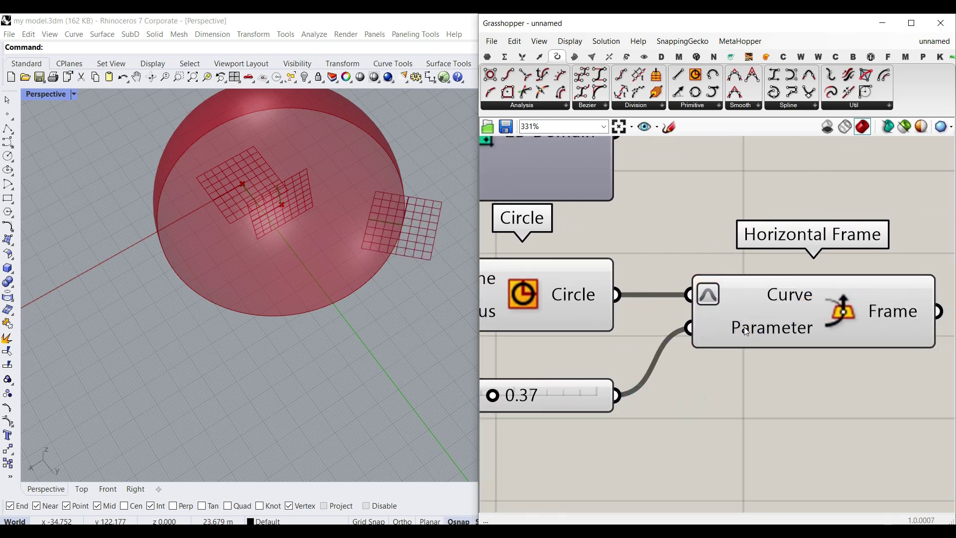
click(778, 294)
right_drag(633, 373, 786, 368)
drag(648, 393, 602, 394)
scroll(599, 395, down, 5)
scroll(656, 409, up, 3)
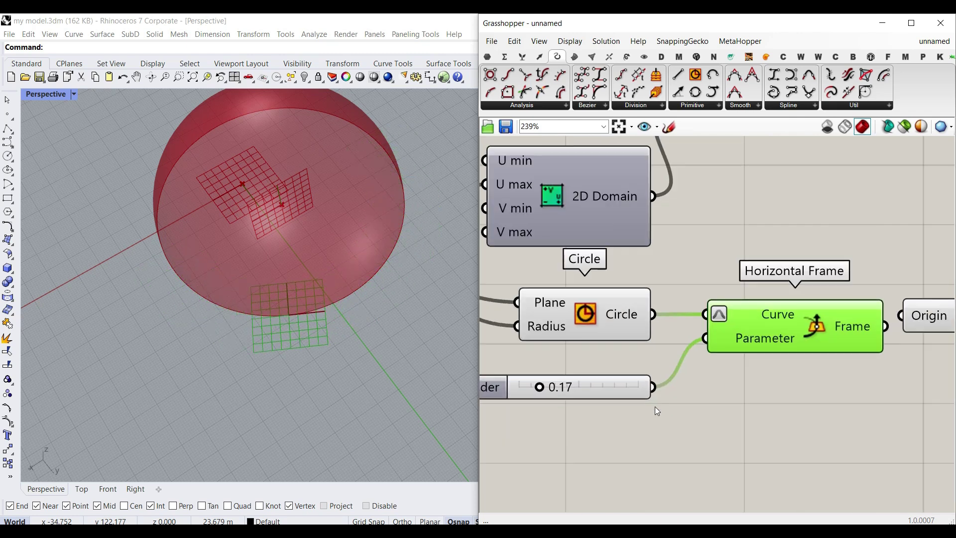
Delete the number slider and add a Gene Pool component below the Circle component.
click(603, 393)
key(Delete)
click(489, 57)
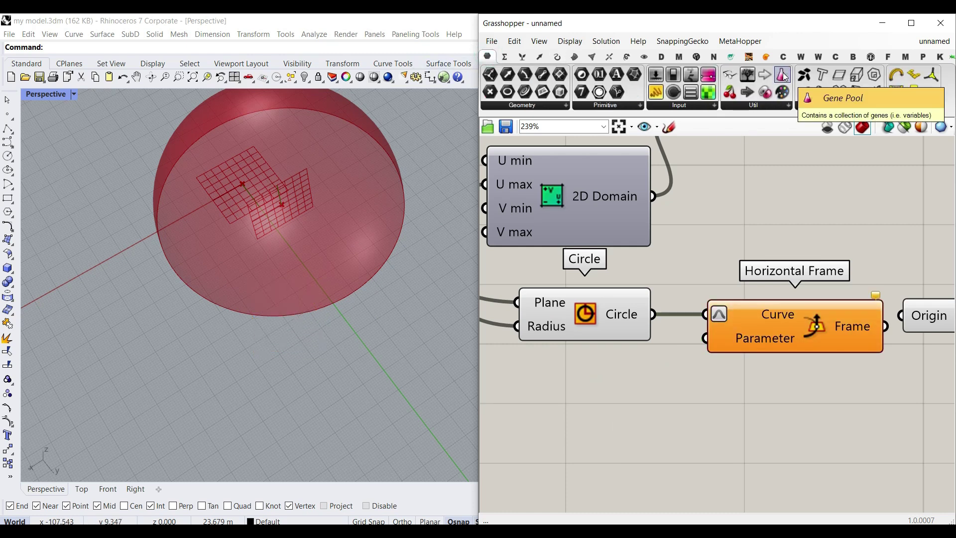
click(783, 76)
click(620, 429)
right_drag(655, 409, 716, 330)
drag(744, 347, 706, 372)
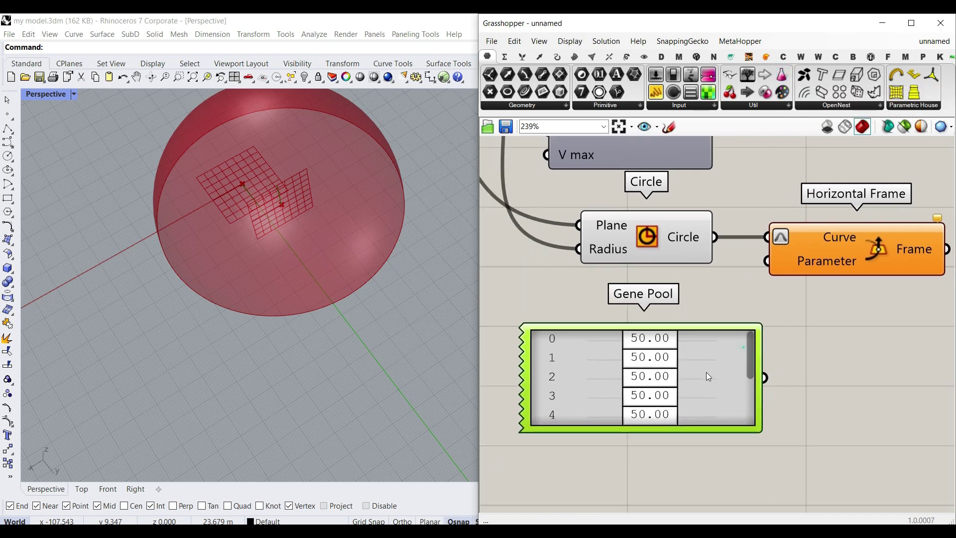
Set the Gene Pool's maximum to 1 and its gene count to 3.
right_drag(702, 368, 715, 316)
scroll(716, 320, up, 3)
double_click(760, 297)
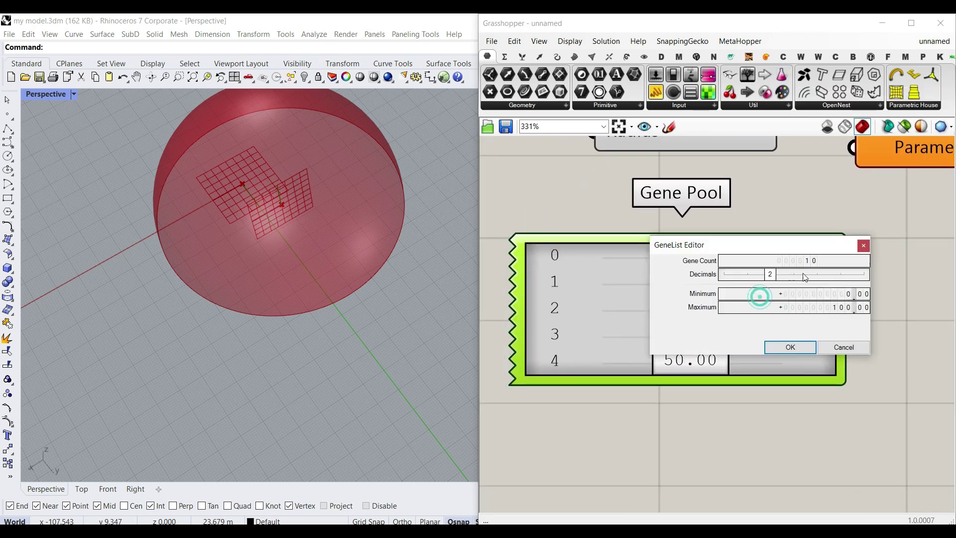
double_click(842, 310)
text(1)
click(852, 309)
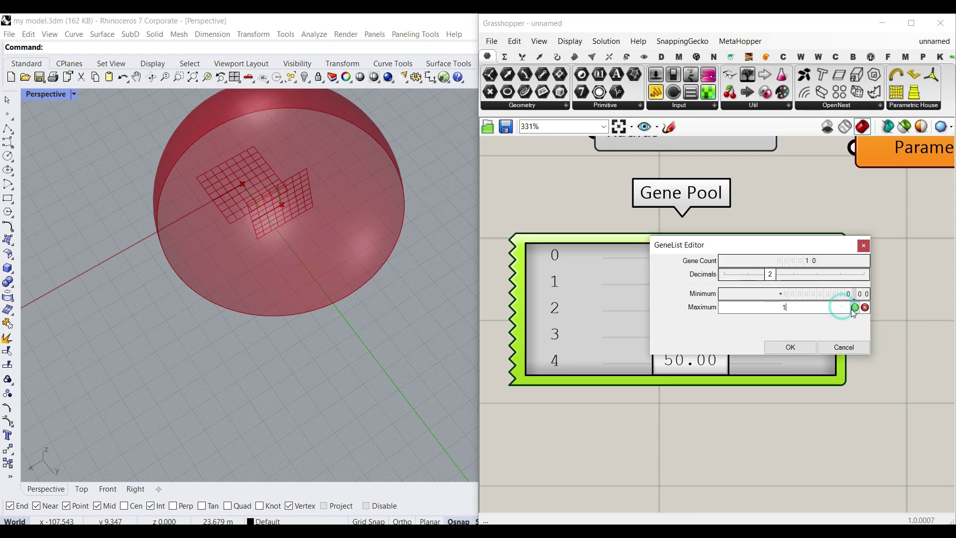
double_click(817, 260)
text(3)
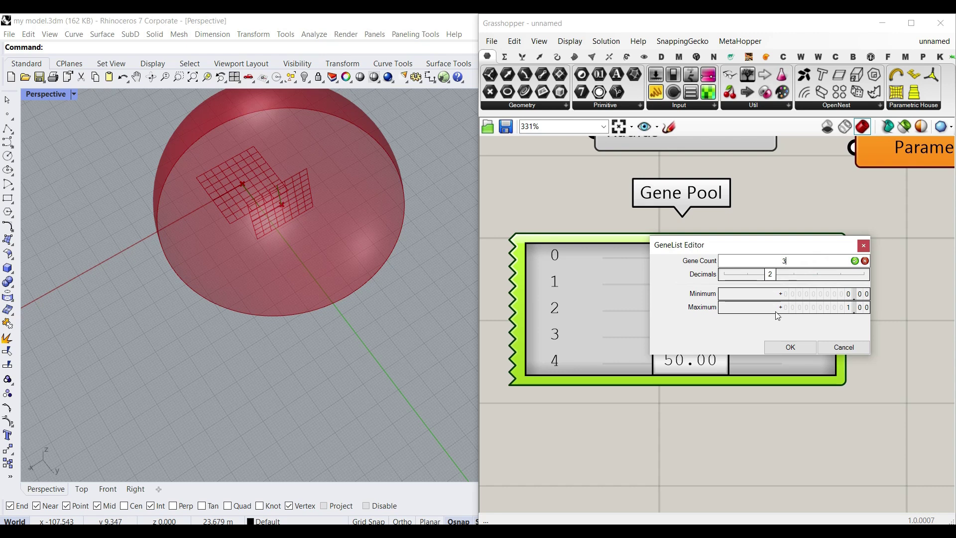
click(796, 343)
Shorten the Gene Pool component and connect it to Horizontal Frame's Parameter input.
drag(740, 381, 741, 350)
right_drag(773, 294, 708, 333)
drag(790, 328, 789, 187)
scroll(800, 257, down, 4)
scroll(692, 252, up, 3)
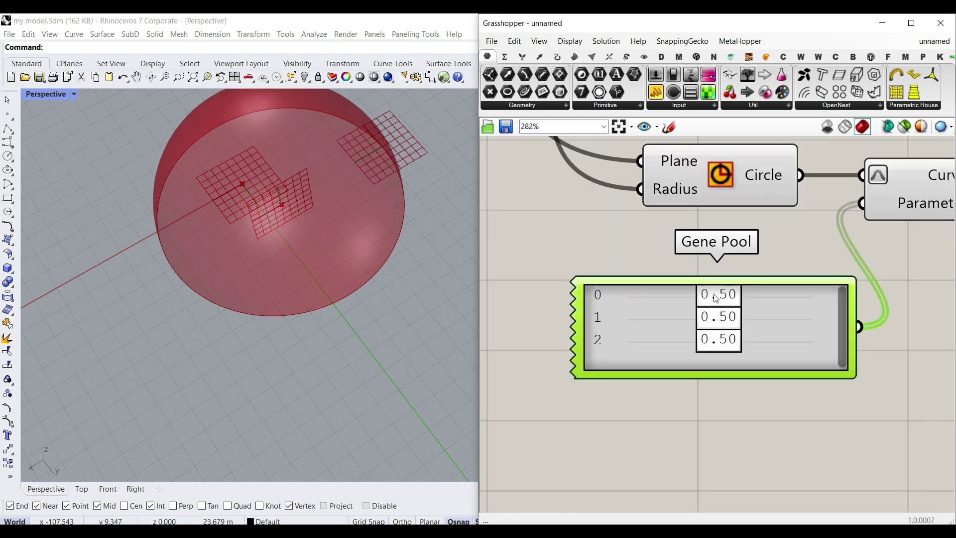
Set the three Gene Pool values to 0.11, 0.39 and 0.73 to spread the frames around the base circle.
drag(715, 298, 644, 295)
drag(709, 319, 698, 318)
drag(729, 341, 763, 341)
scroll(381, 287, down, 5)
right_drag(264, 337, 279, 358)
scroll(315, 325, up, 4)
drag(747, 345, 752, 344)
scroll(752, 346, down, 5)
Delete the unconnected XY Plane component beside Horizontal Frame.
right_drag(752, 347, 690, 324)
right_drag(879, 268, 691, 299)
scroll(691, 299, up, 3)
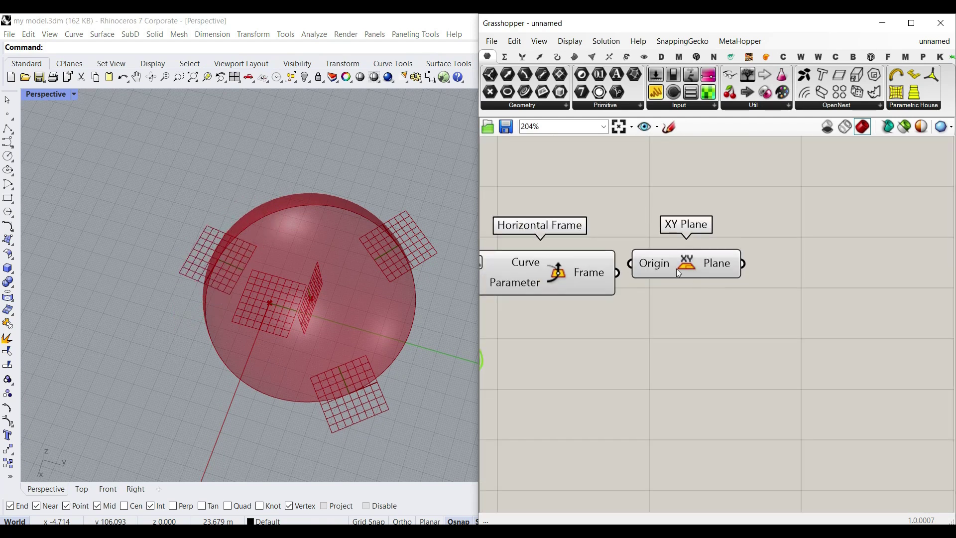
drag(677, 268, 736, 274)
key(Delete)
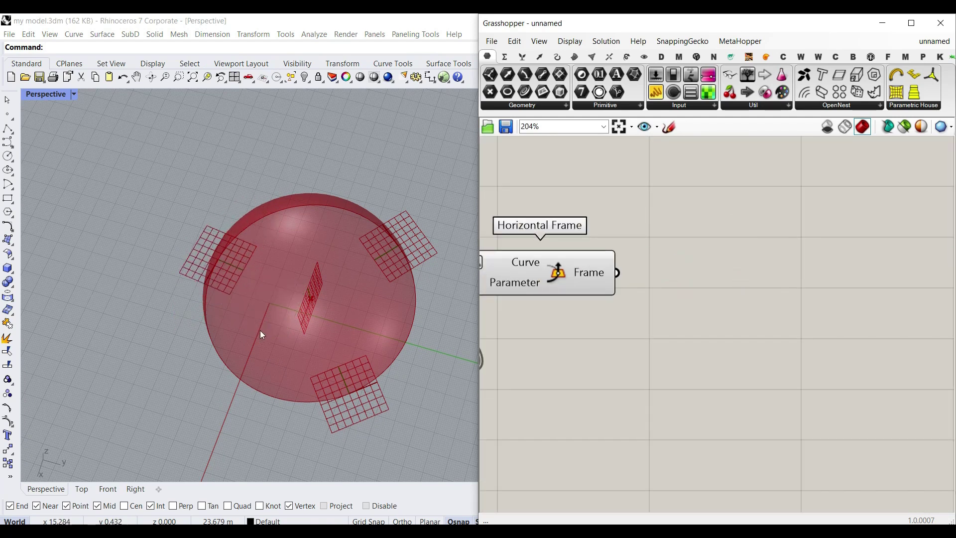
right_drag(261, 334, 400, 333)
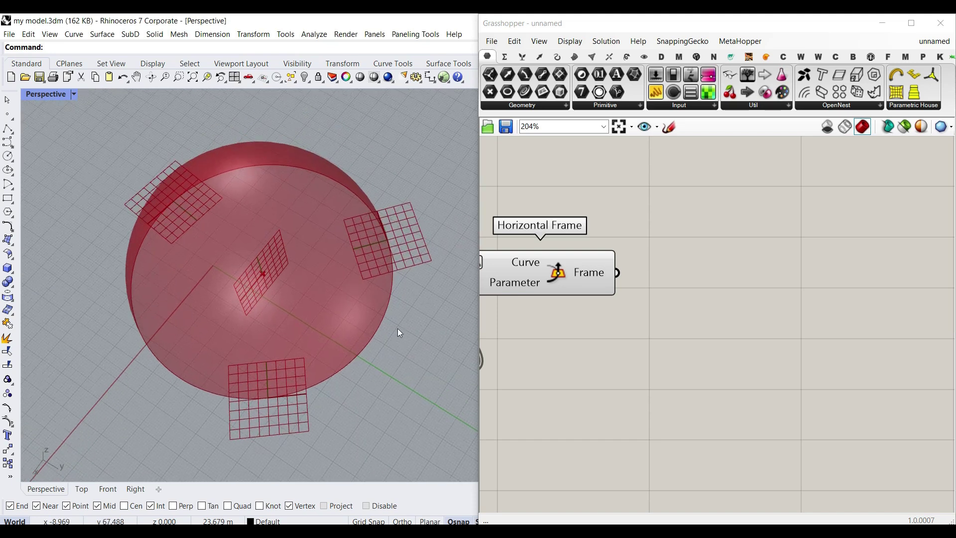
Add an Ellipse component beside the Horizontal Frame component.
click(557, 57)
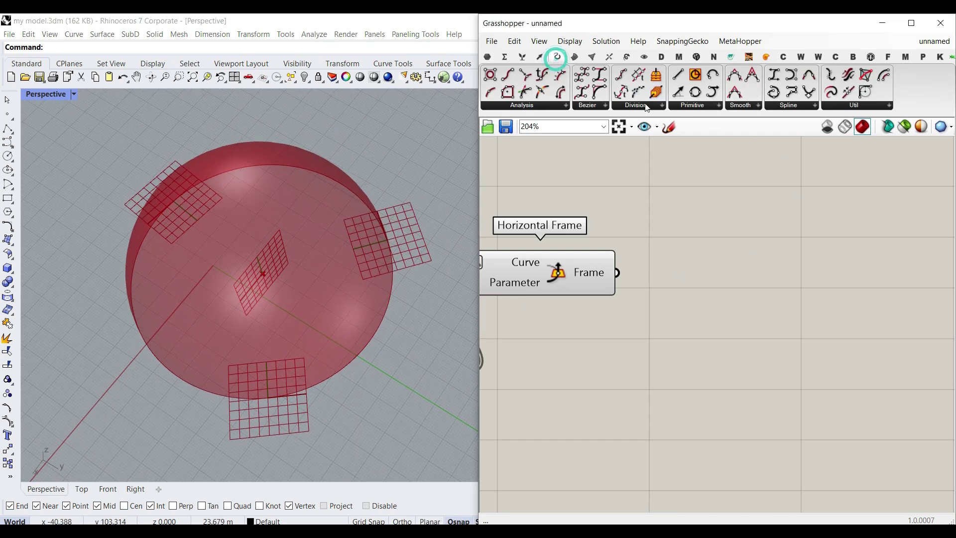
click(711, 107)
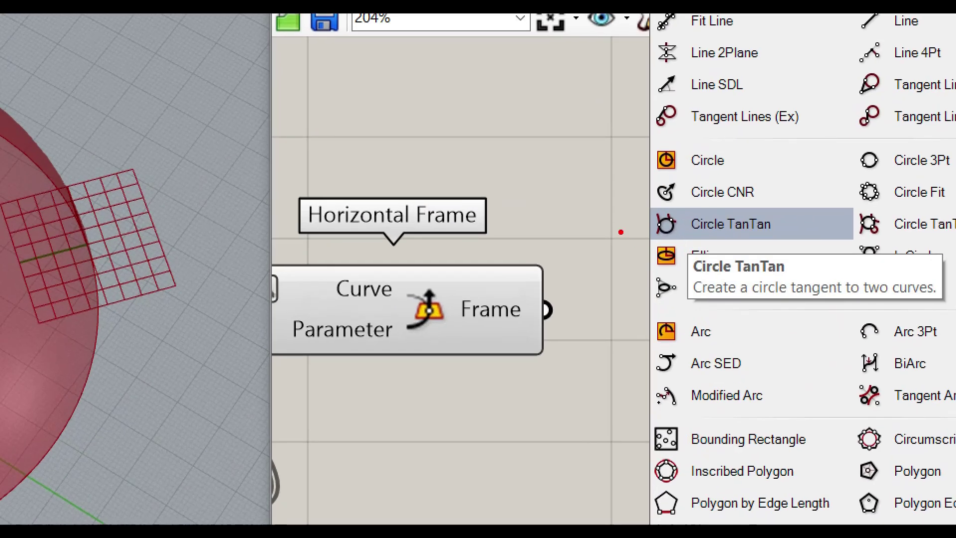
ctrl+drag(651, 233, 758, 263)
key(Escape)
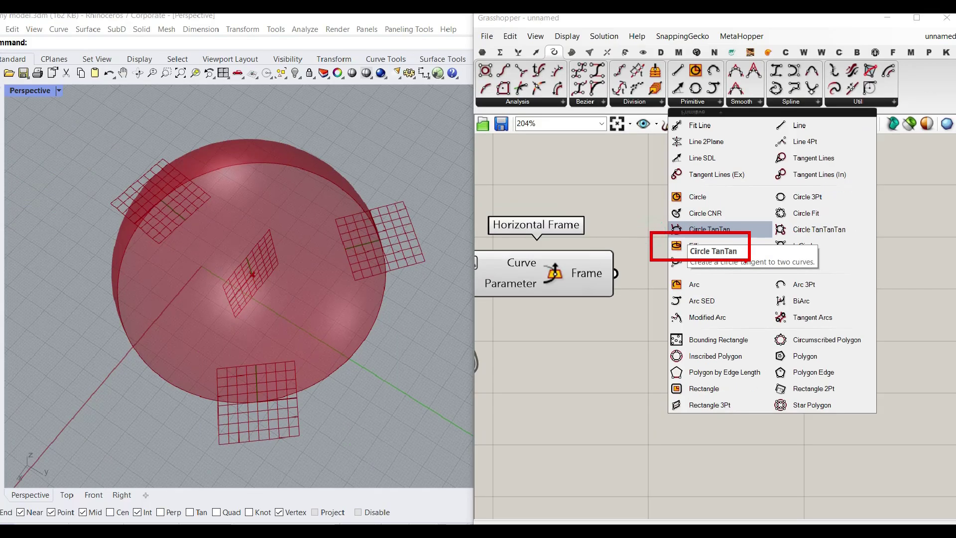
click(708, 106)
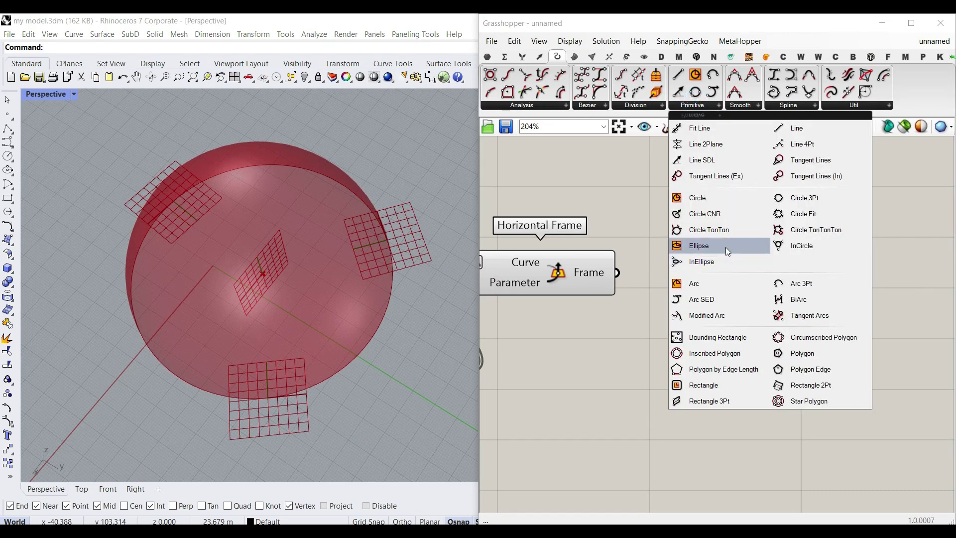
drag(725, 247, 678, 294)
Connect Horizontal Frame's Frame output to Ellipse's Plane input and align the Ellipse component with it.
right_drag(678, 295, 676, 263)
scroll(617, 253, up, 2)
drag(611, 234, 701, 256)
drag(769, 301, 828, 280)
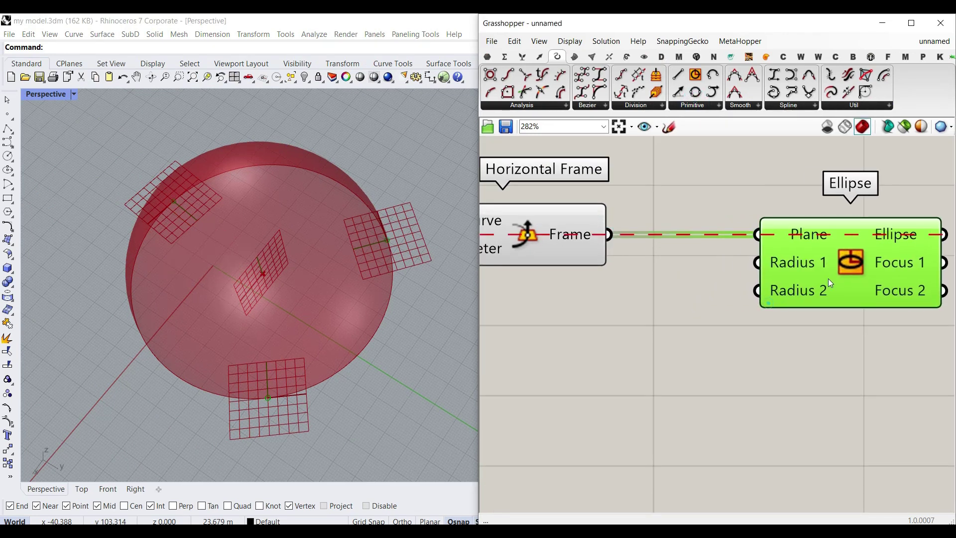
right_drag(685, 301, 739, 300)
scroll(617, 279, down, 2)
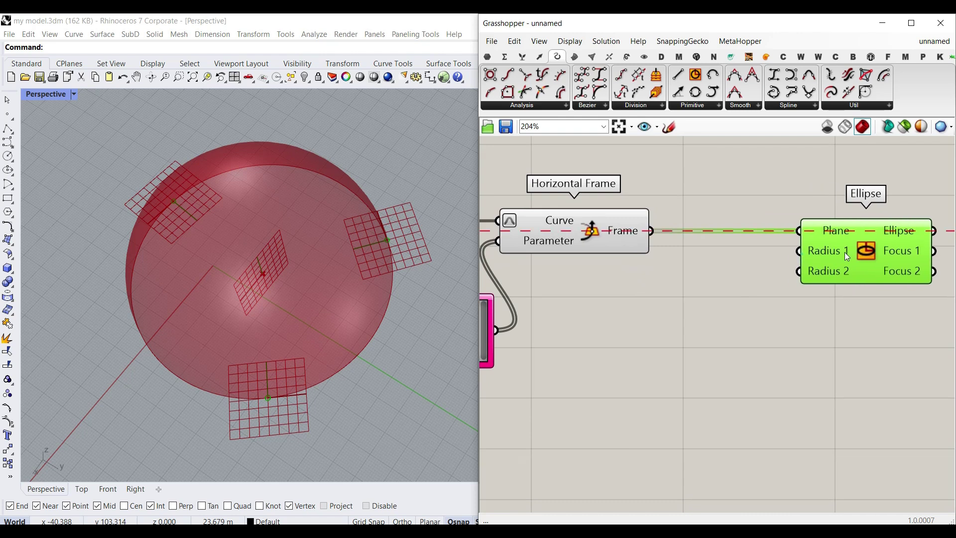
click(755, 321)
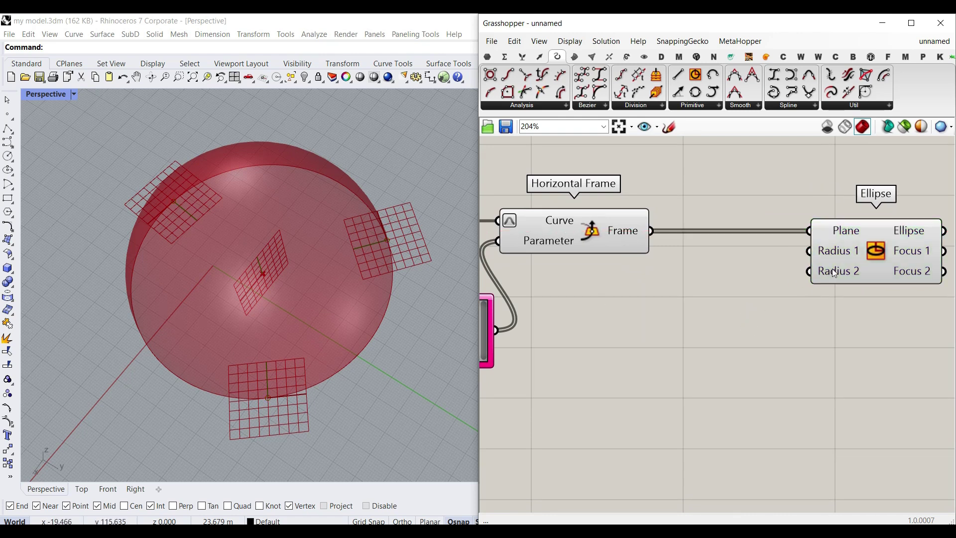
scroll(847, 252, up, 2)
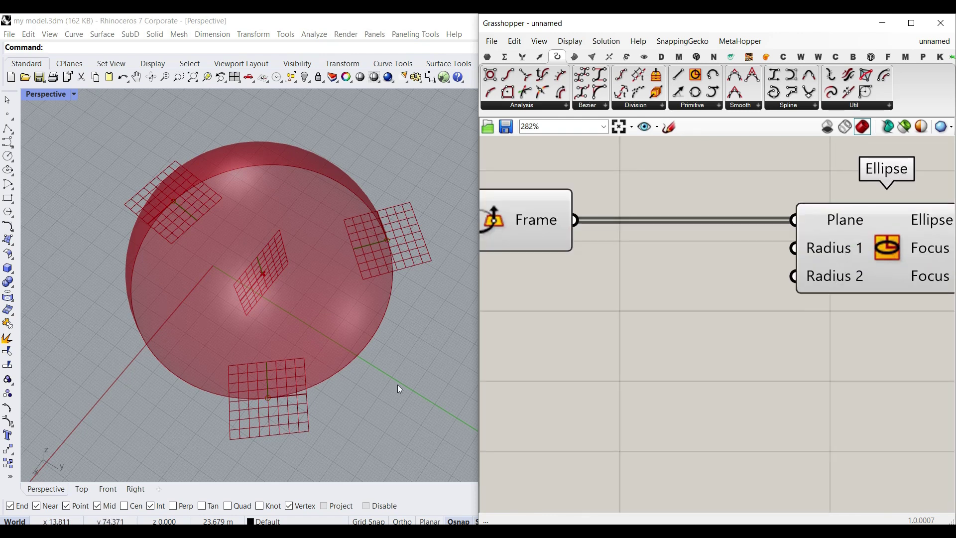
Duplicate the Gene Pool and place the copy below the wire leading to the Ellipse component.
right_drag(659, 311, 725, 307)
scroll(725, 307, down, 7)
scroll(628, 340, up, 3)
click(599, 304)
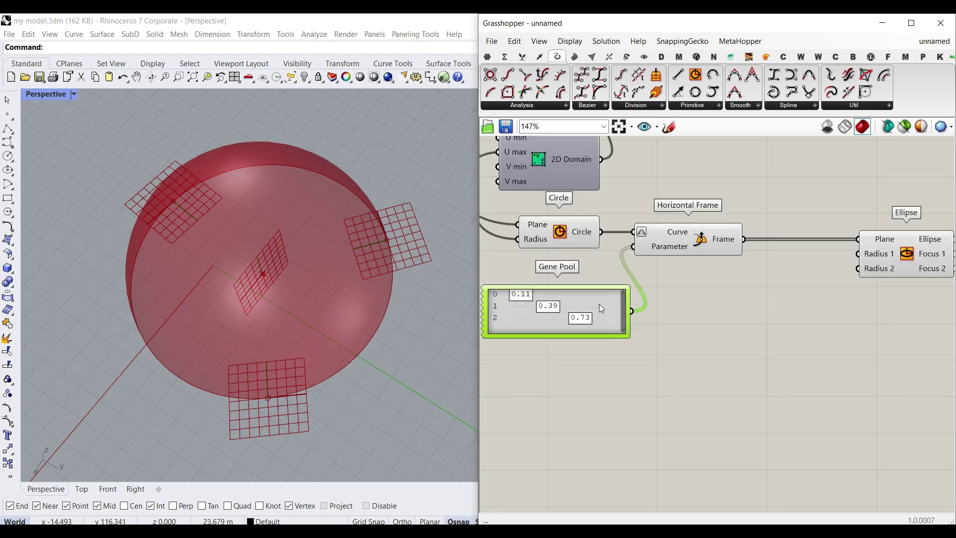
click(600, 304)
key(ctrl+c)
key(ctrl+v)
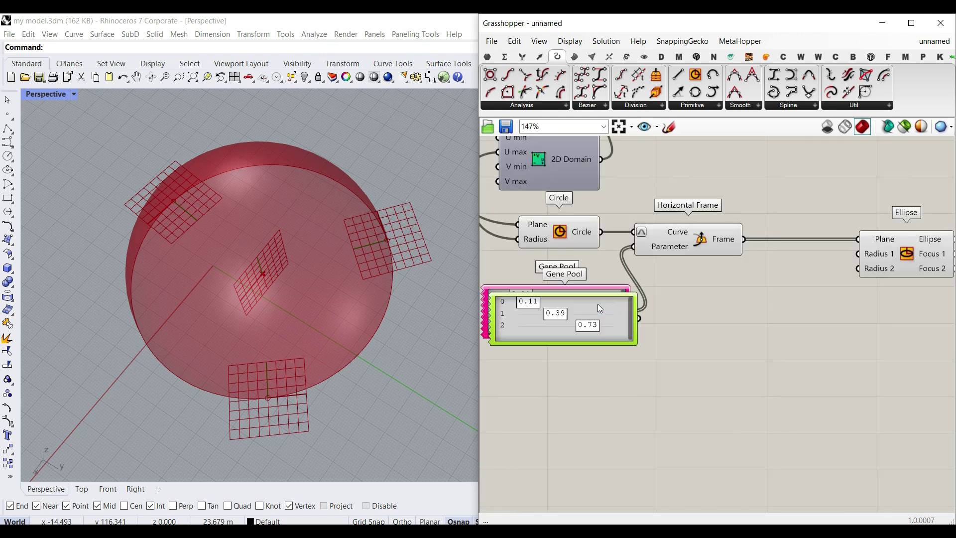
drag(599, 304, 819, 347)
Set the copied Gene Pool's minimum to 1 and its maximum to 100.
right_drag(817, 349, 687, 318)
scroll(690, 322, up, 3)
double_click(689, 306)
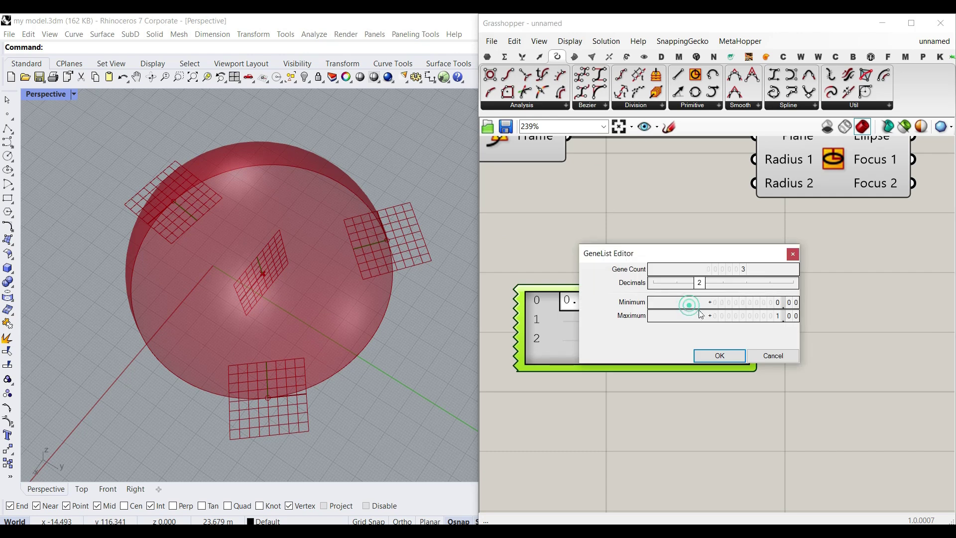
double_click(771, 304)
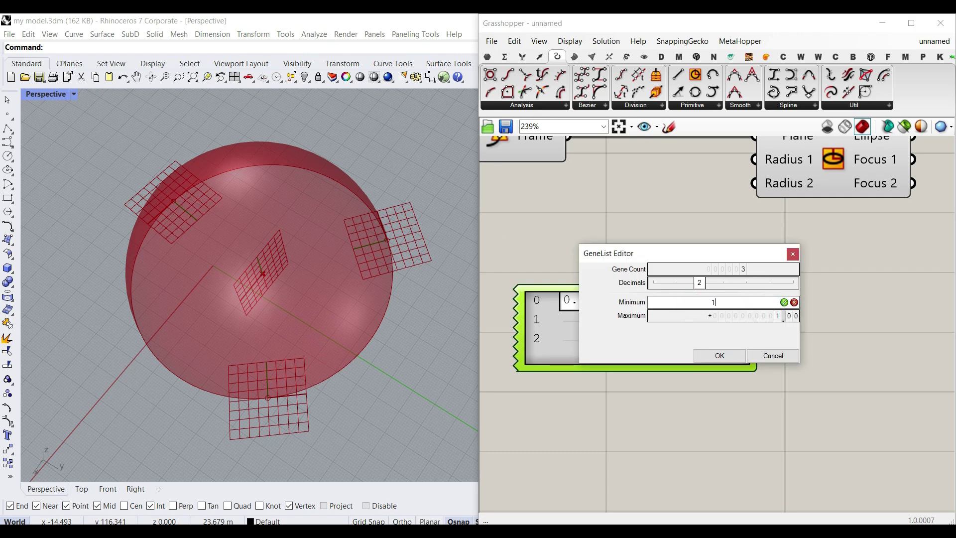
double_click(773, 319)
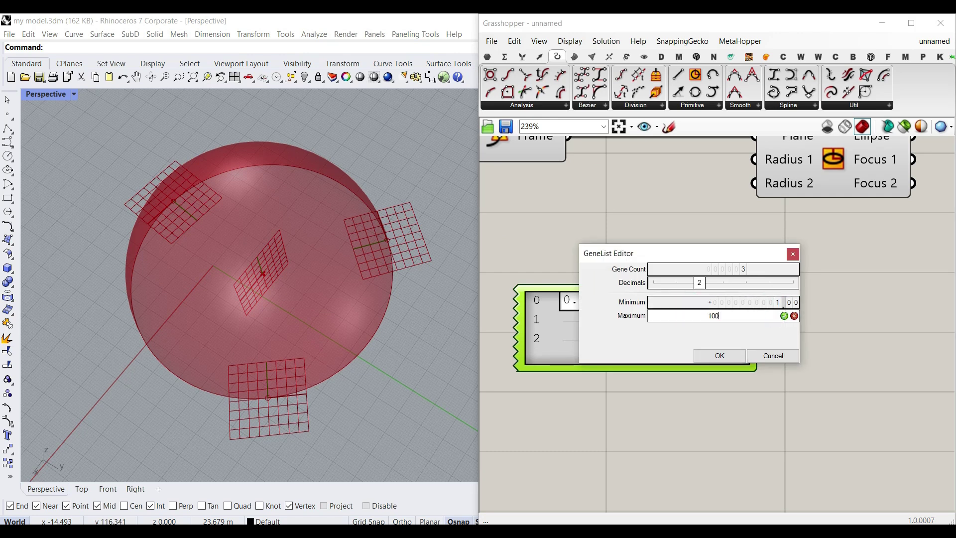
click(696, 357)
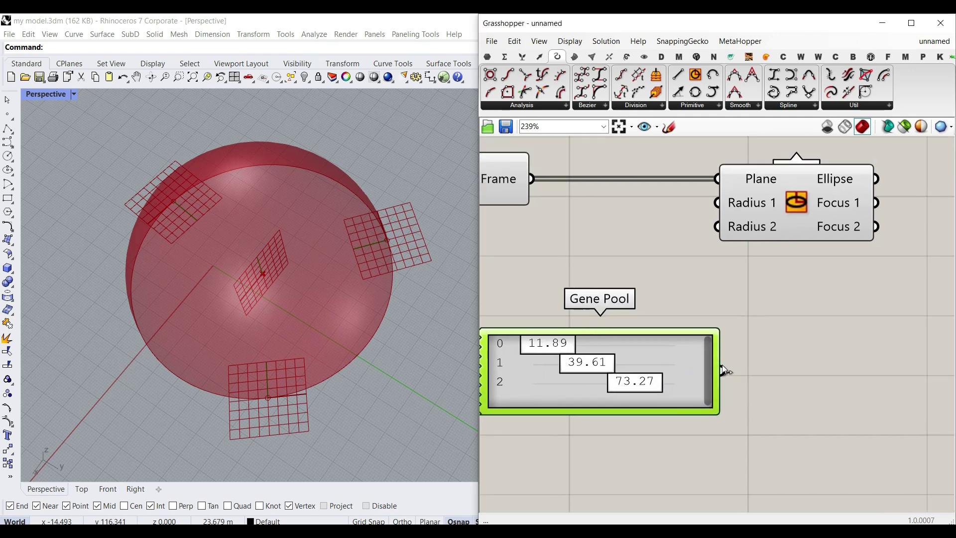
Connect the copied Gene Pool to Ellipse's Radius 1 input and lower its third gene value.
drag(722, 366, 717, 202)
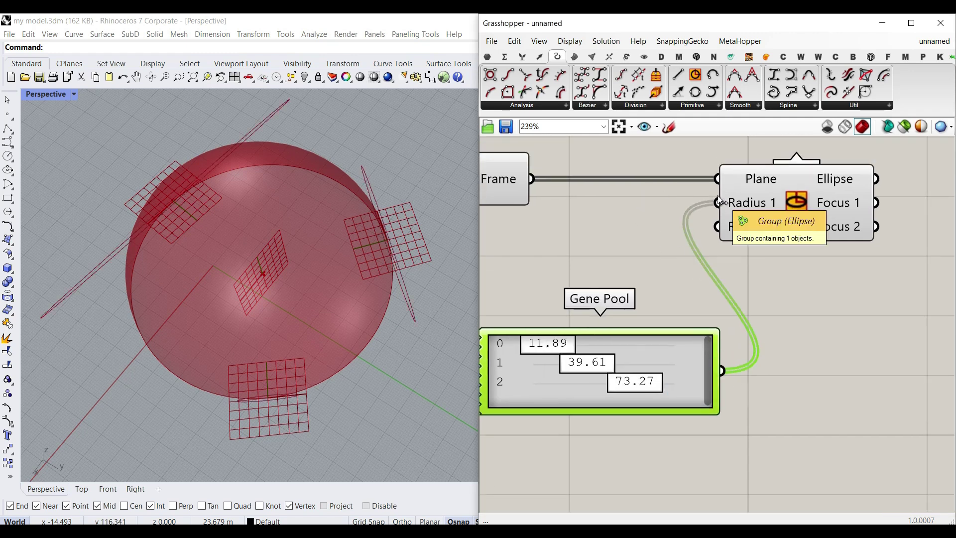
drag(636, 384, 618, 371)
Set the copied Gene Pool's maximum to 50 and connect a duplicate of it to Ellipse's Radius 2 input.
double_click(653, 358)
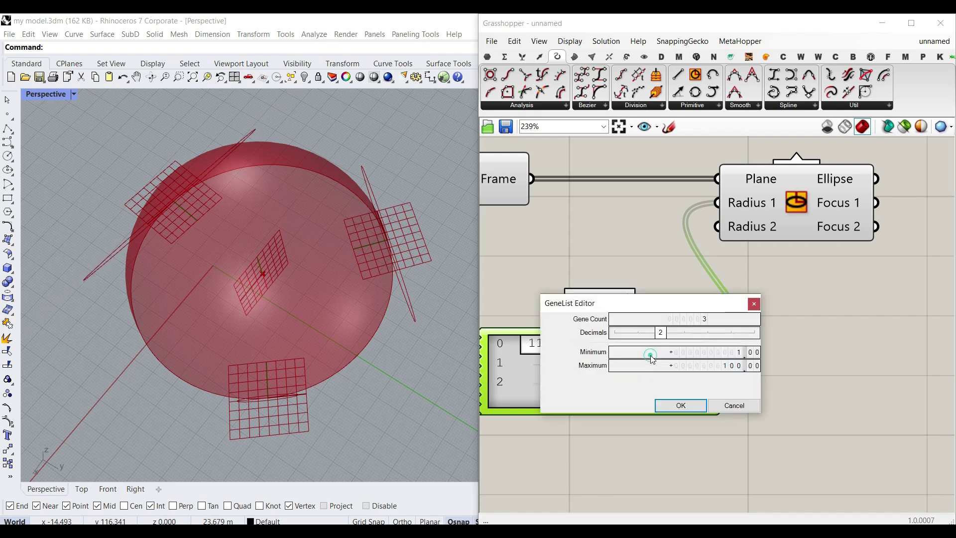
double_click(725, 365)
text(50)
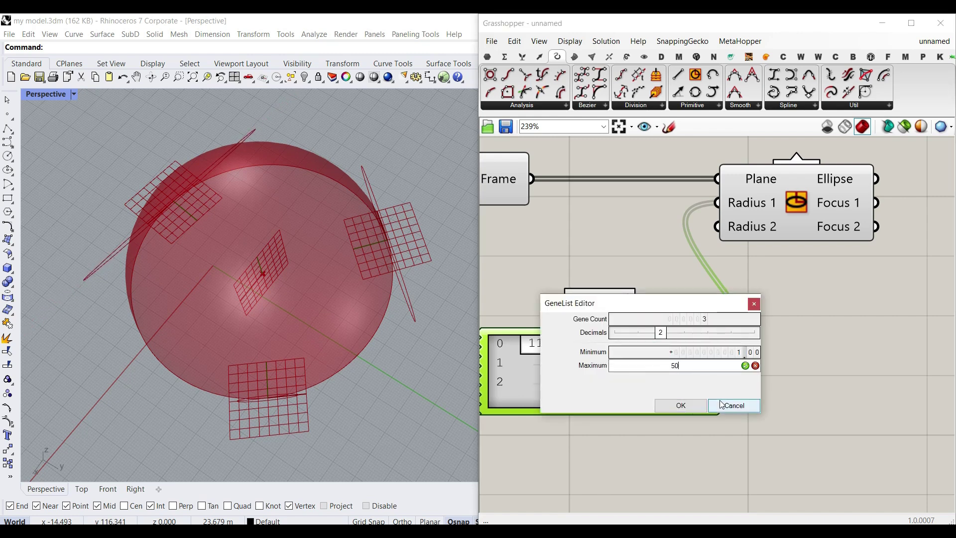
click(700, 406)
drag(673, 375, 736, 245)
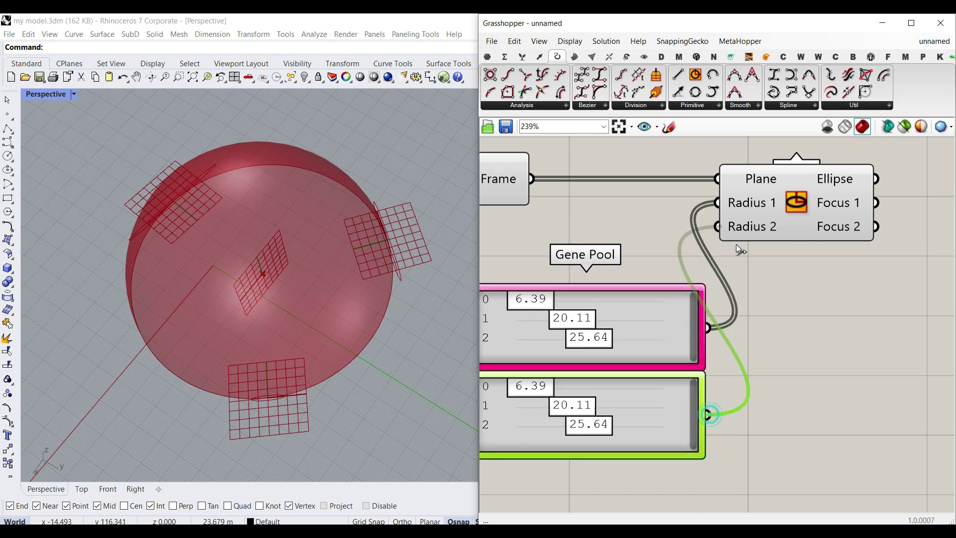
Set the Radius 1 Gene Pool to 17.99, 32.39 and 37.06, and the Radius 2 Gene Pool to 39.13, 34.95 and 49.17.
drag(541, 299, 575, 299)
drag(541, 387, 593, 390)
drag(588, 393, 604, 393)
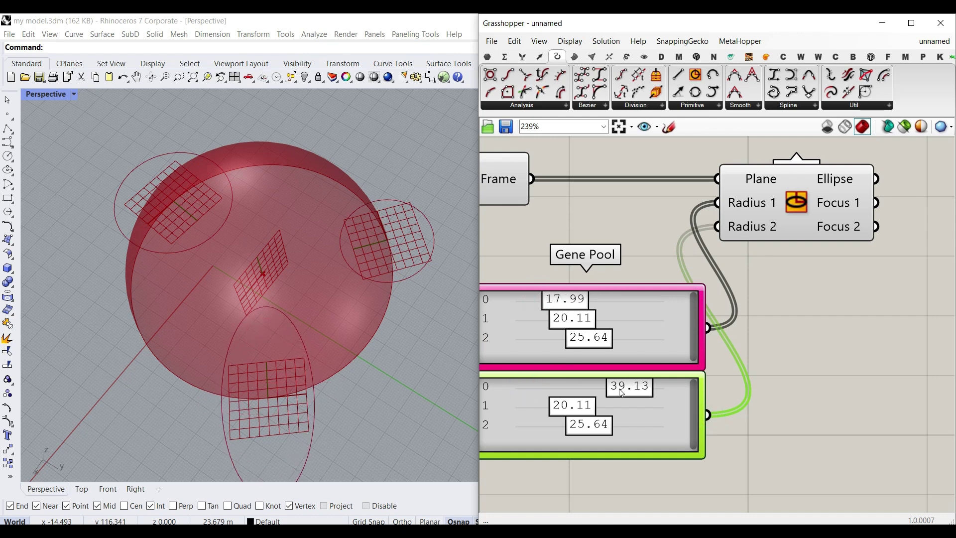
drag(567, 321, 606, 326)
drag(572, 406, 617, 406)
drag(581, 343, 615, 345)
drag(579, 426, 650, 426)
scroll(391, 404, down, 9)
right_drag(324, 339, 348, 293)
scroll(348, 329, up, 7)
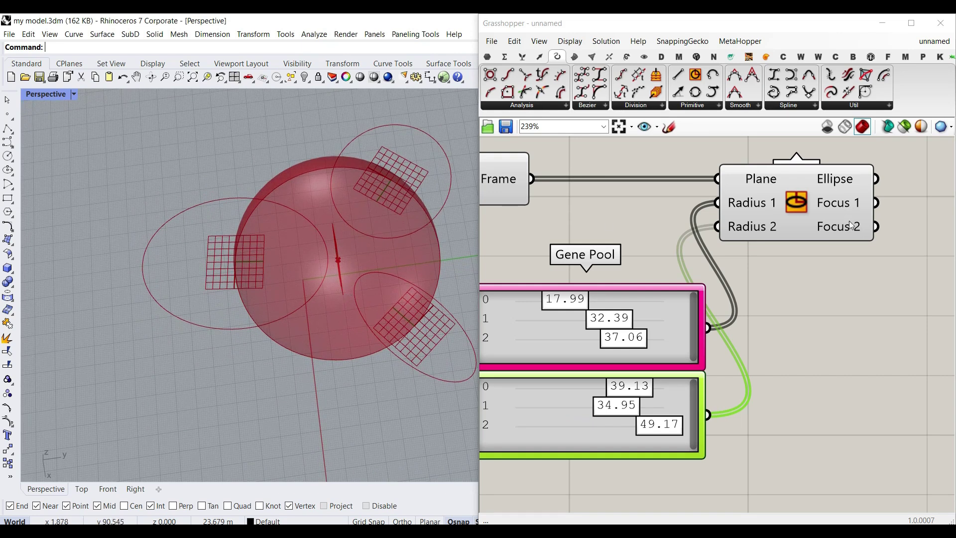
Add the Project component that projects a curve onto a Brep, placing it beyond the Isotrim and Ellipse components.
right_drag(854, 224, 750, 275)
click(722, 227)
click(815, 303)
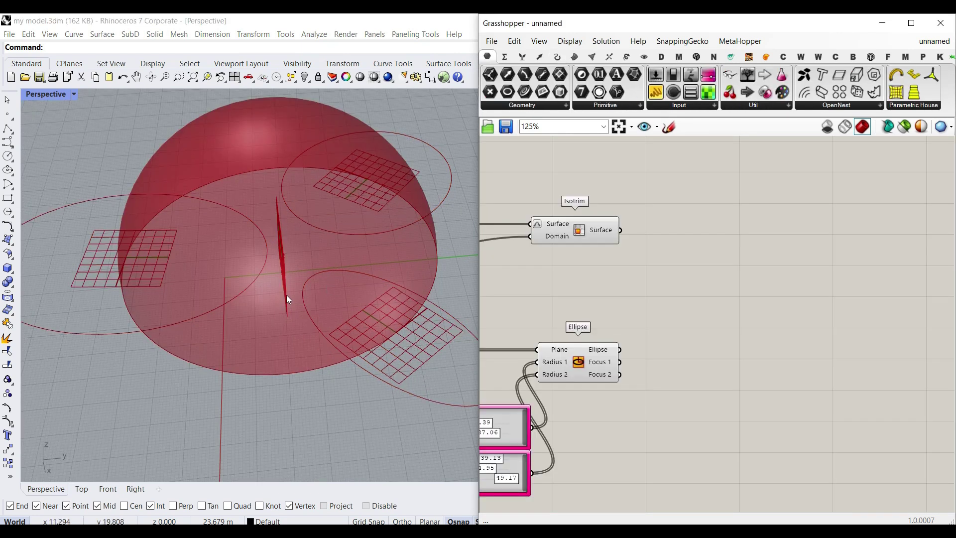
right_drag(286, 295, 340, 287)
scroll(340, 288, up, 2)
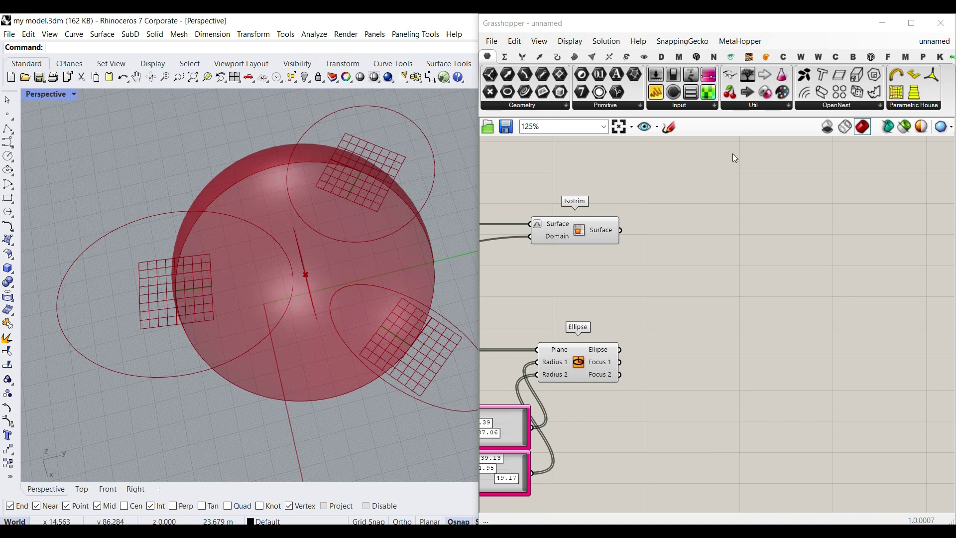
double_click(677, 294)
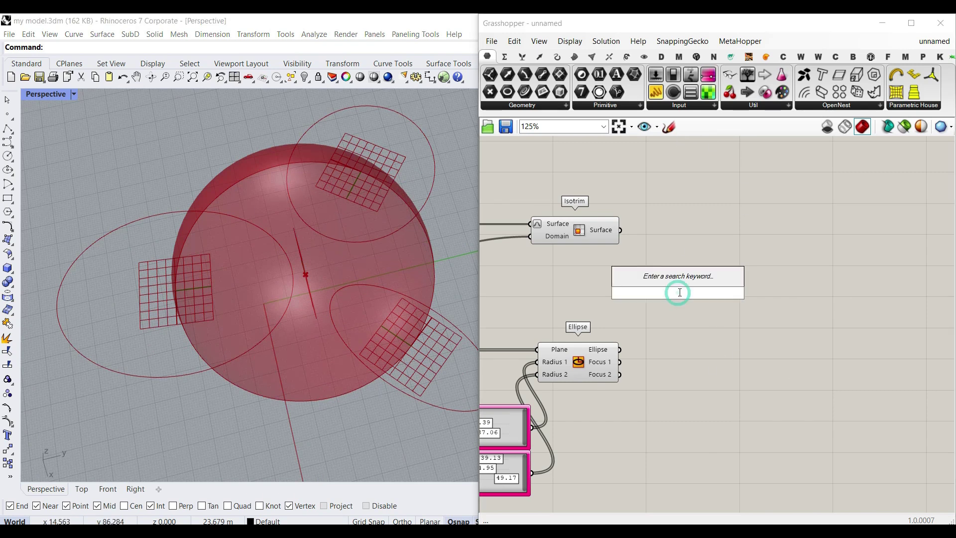
text(proj)
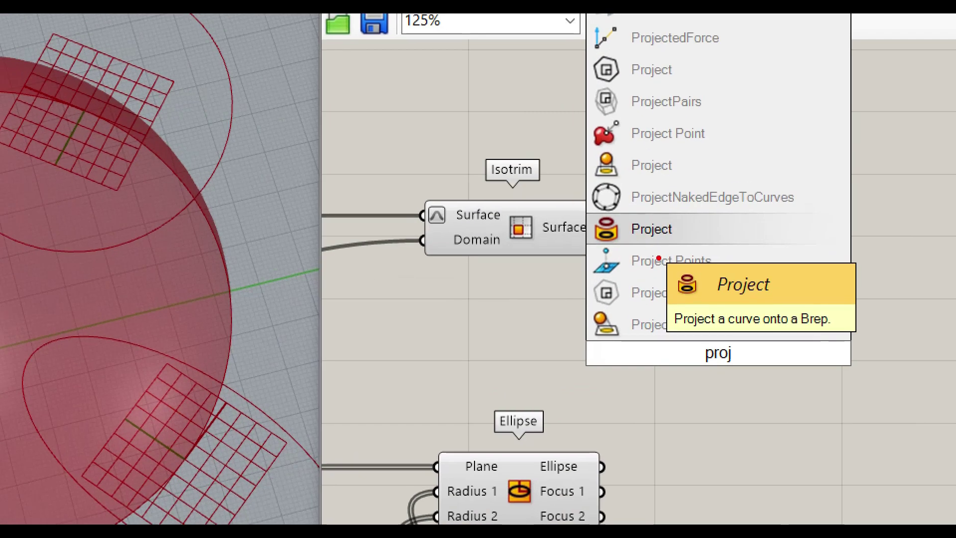
click(651, 228)
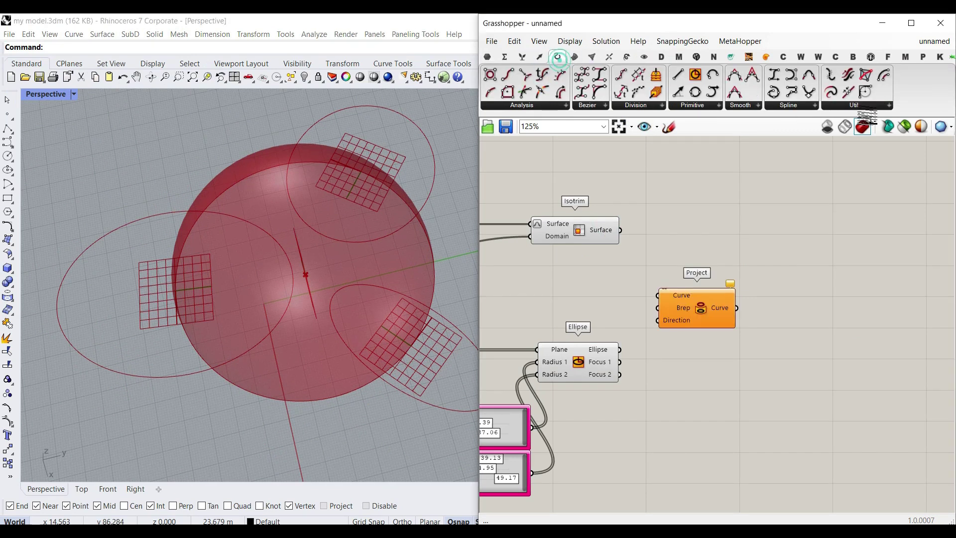
click(870, 105)
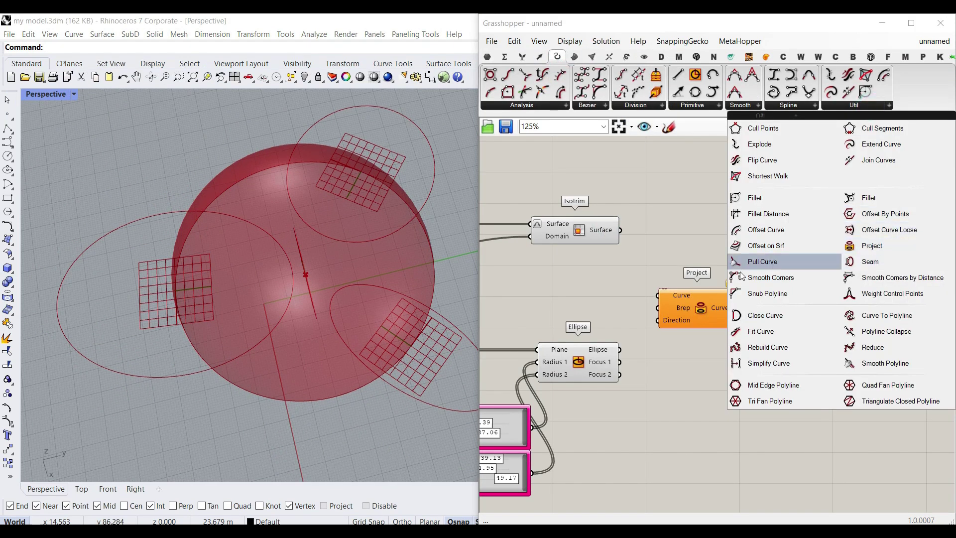
Reposition the Project component and connect Ellipse's output to its Curve input and Isotrim's Surface to its Brep input.
scroll(695, 301, up, 1)
drag(695, 299, 706, 333)
drag(602, 357, 712, 297)
drag(612, 225, 678, 298)
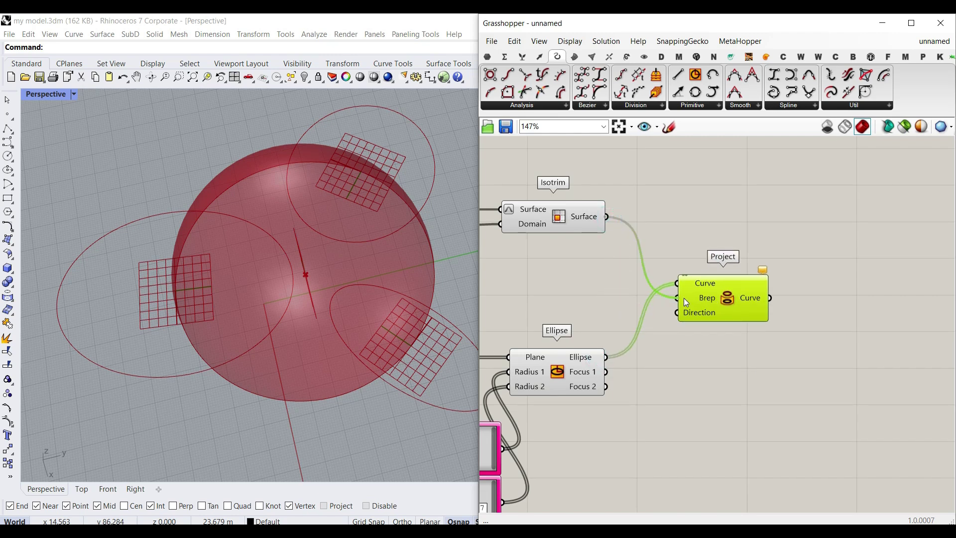
Add a Unit Z component, align it with Project, and connect its Unit vector output to Project's Direction input.
mouse_move(689, 315)
double_click(599, 316)
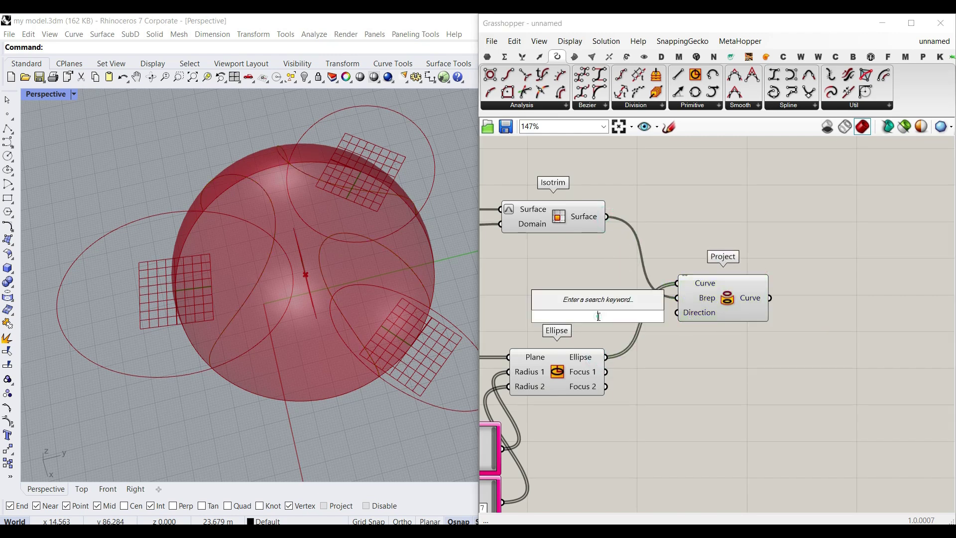
text(z)
click(578, 289)
scroll(656, 325, up, 2)
drag(645, 308, 685, 307)
click(571, 311)
drag(571, 311, 562, 311)
right_drag(344, 319, 468, 272)
click(760, 286)
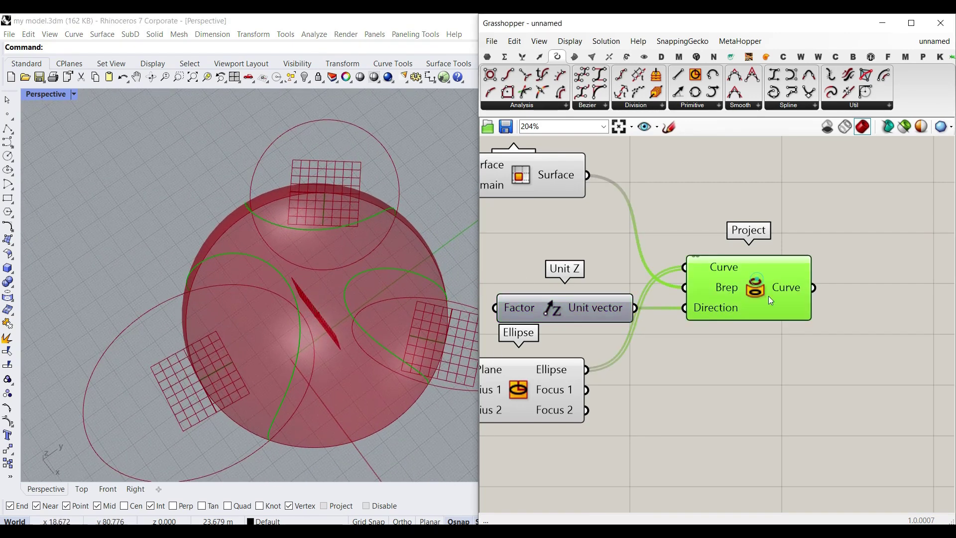
right_drag(769, 296, 718, 306)
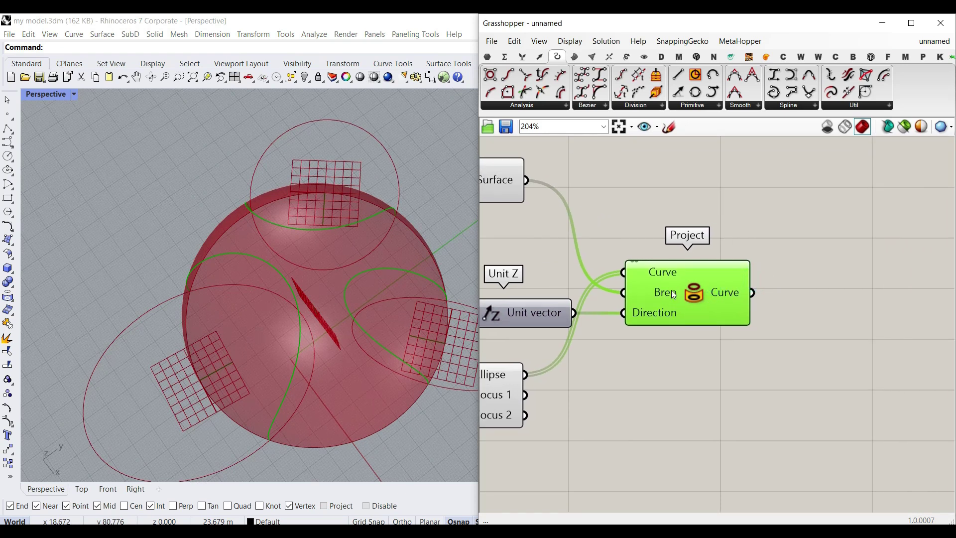
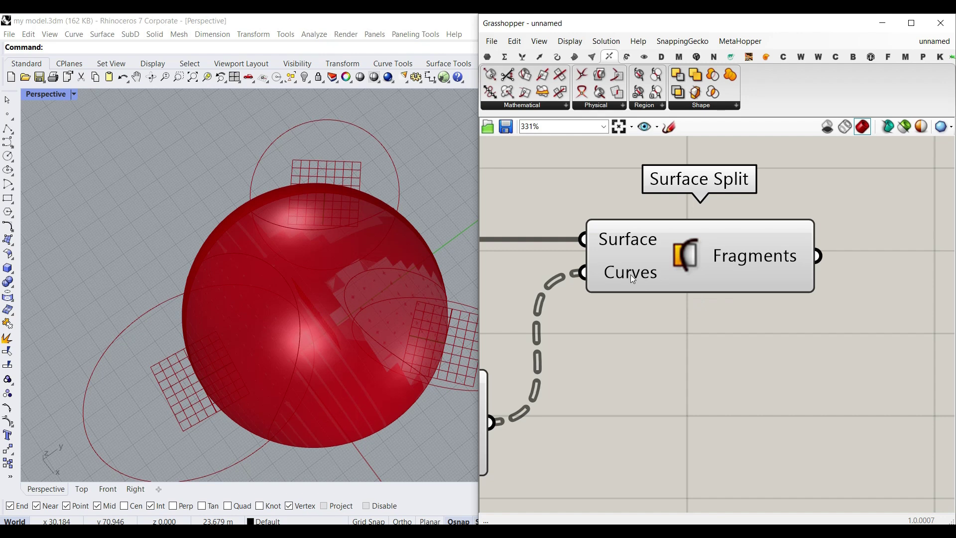
Flatten Surface Split's Curves input and turn the flattening back off for comparison.
click(647, 358)
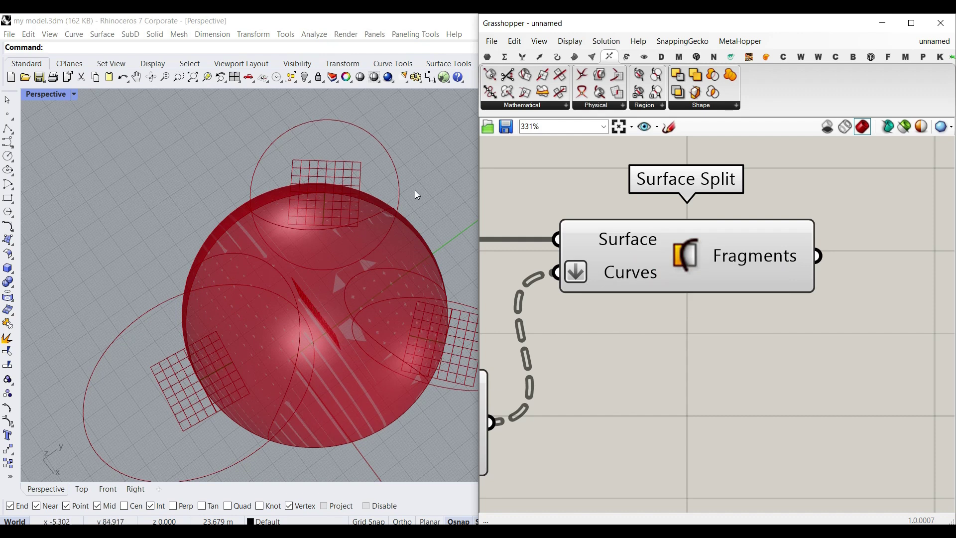
right_click(623, 273)
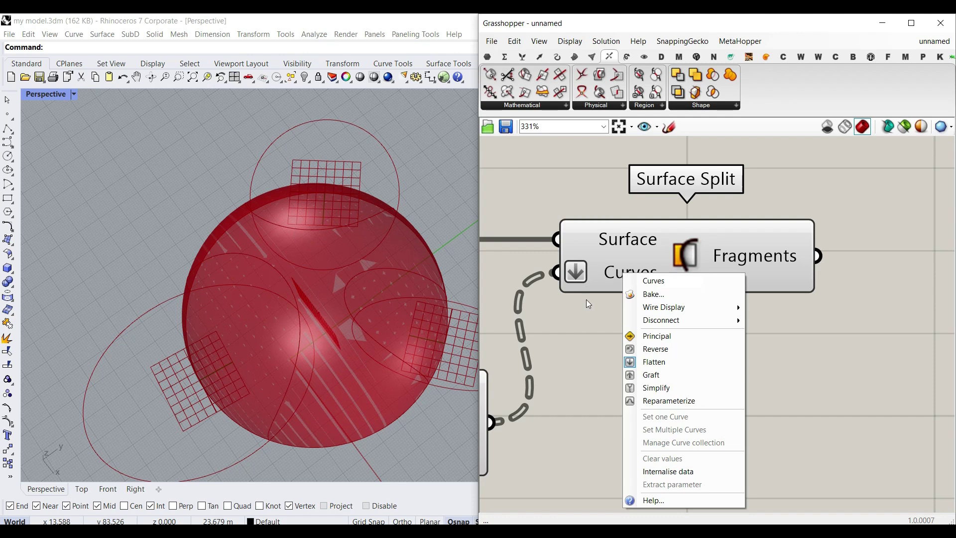
click(643, 360)
Bake Surface Split's unflattened Fragments output with the default attributes.
right_click(782, 257)
click(810, 267)
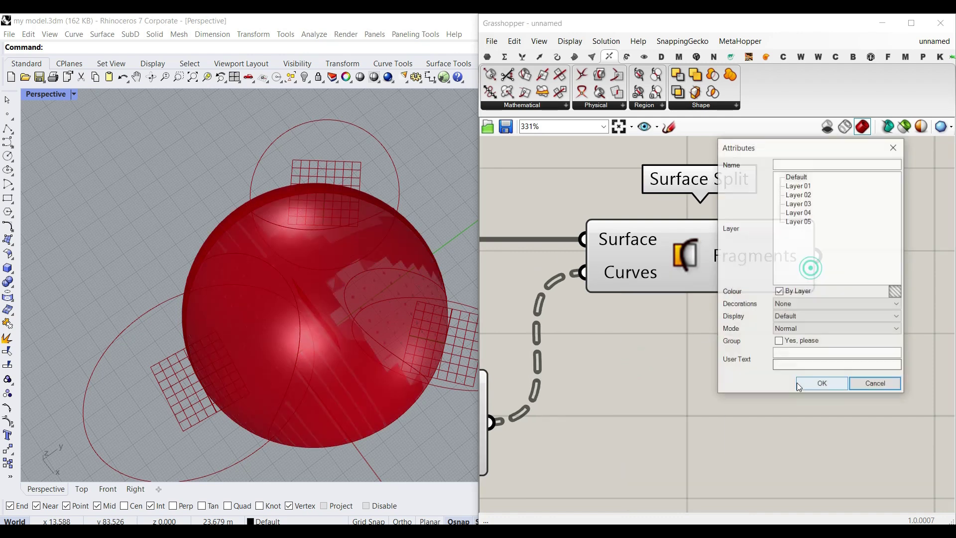
click(805, 380)
Move the first baked elliptical fragment and its matching cut dome away along the green axis to inspect that split.
click(394, 319)
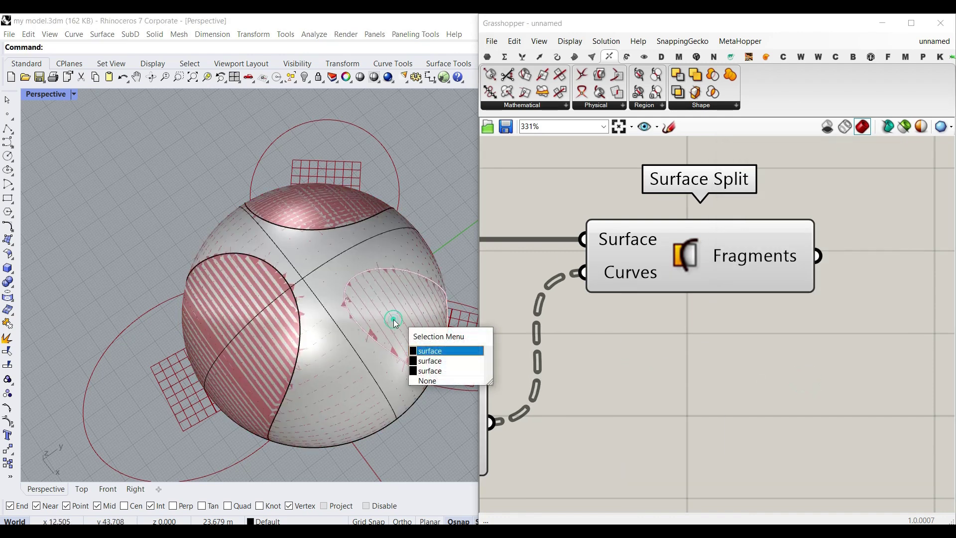
click(439, 424)
scroll(274, 306, down, 4)
right_drag(274, 306, 238, 304)
scroll(359, 298, up, 4)
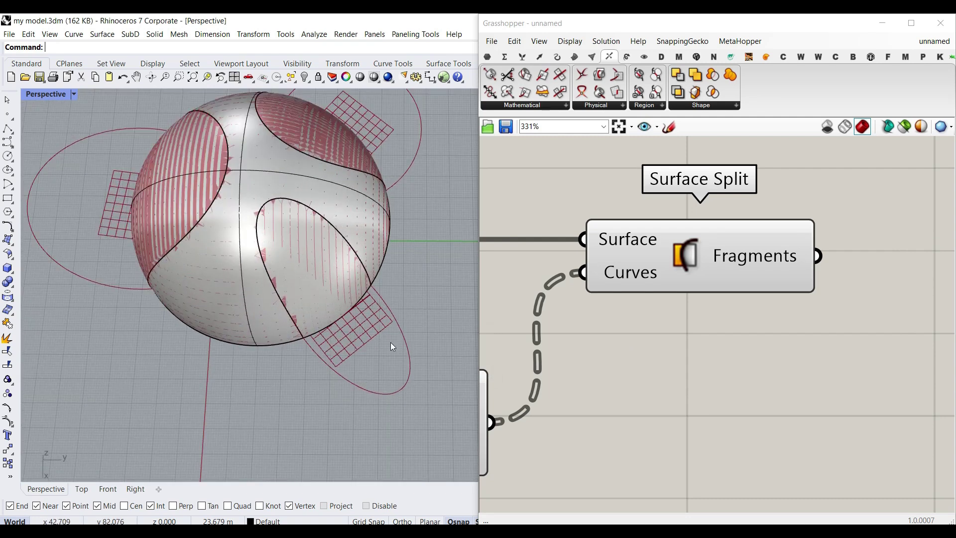
drag(330, 286, 406, 352)
click(164, 284)
scroll(160, 291, down, 9)
drag(227, 266, 366, 275)
drag(259, 319, 375, 321)
key(Escape)
scroll(135, 315, up, 5)
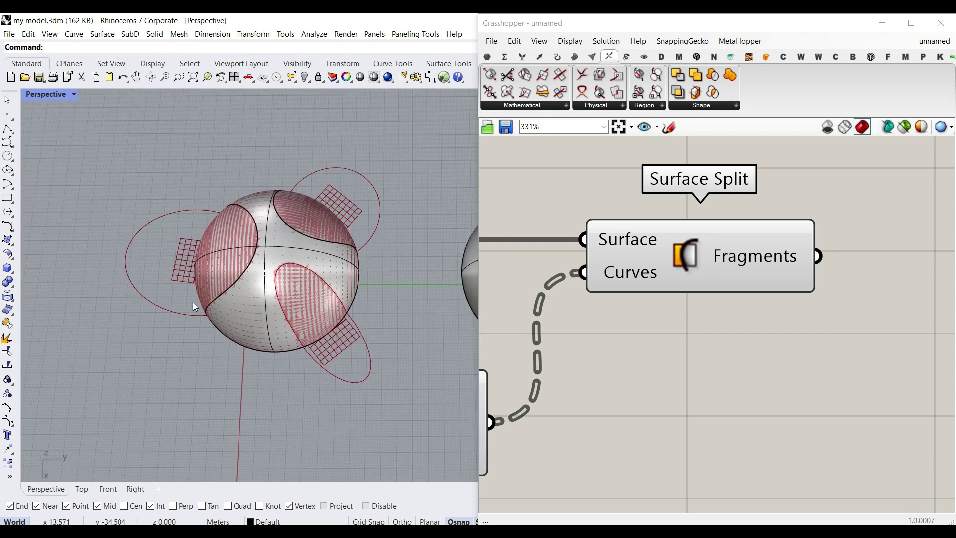
Move the second baked fragment and its matching cut dome to the side opposite the first separated pair.
click(215, 262)
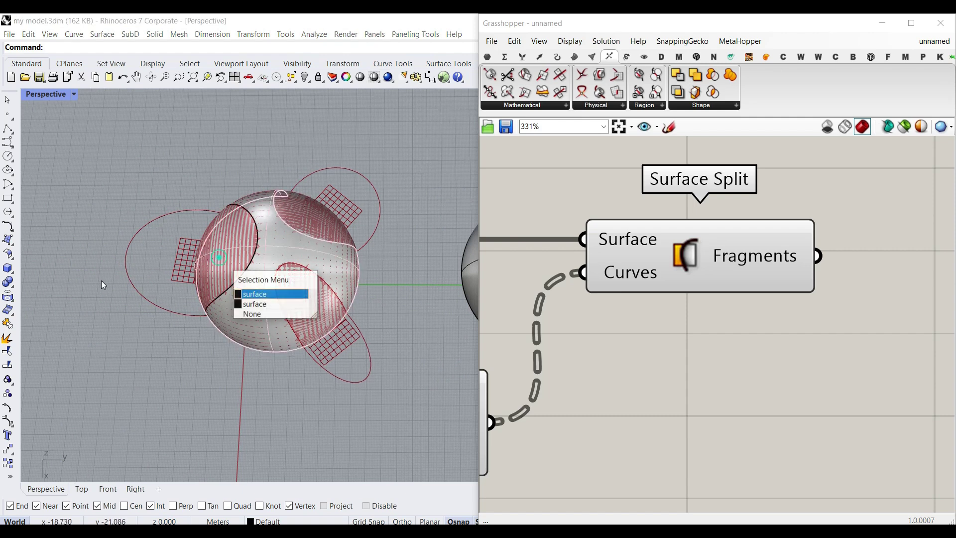
click(240, 303)
drag(250, 252, 199, 317)
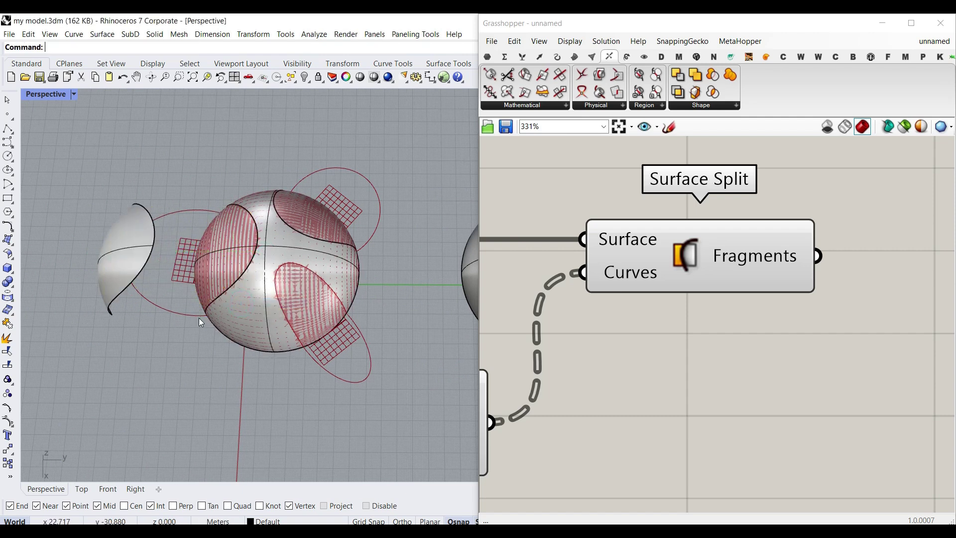
scroll(199, 317, down, 3)
click(201, 288)
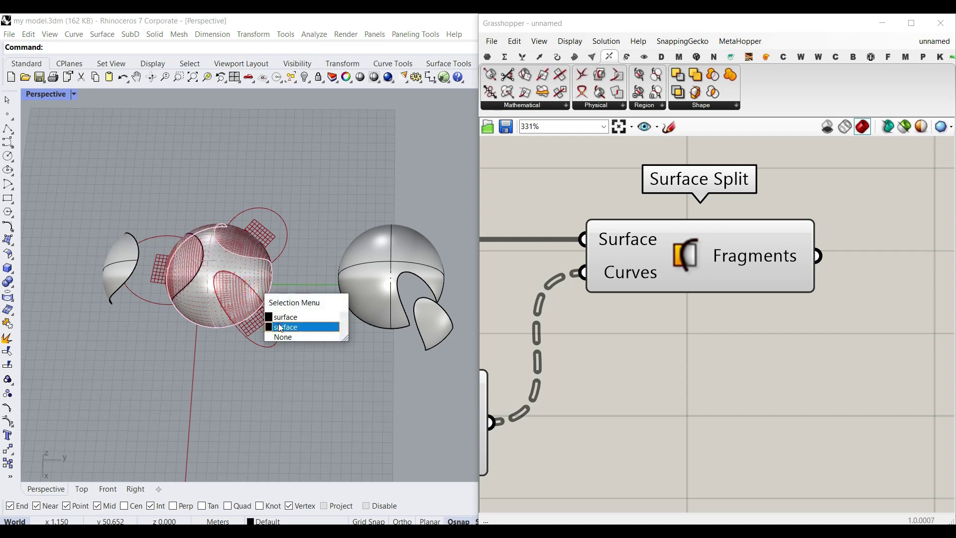
click(252, 319)
drag(250, 281, 142, 271)
Move the third baked fragment and its matching cut dome behind the original dome, clear of the other pairs.
scroll(156, 286, down, 2)
click(173, 213)
scroll(184, 280, up, 2)
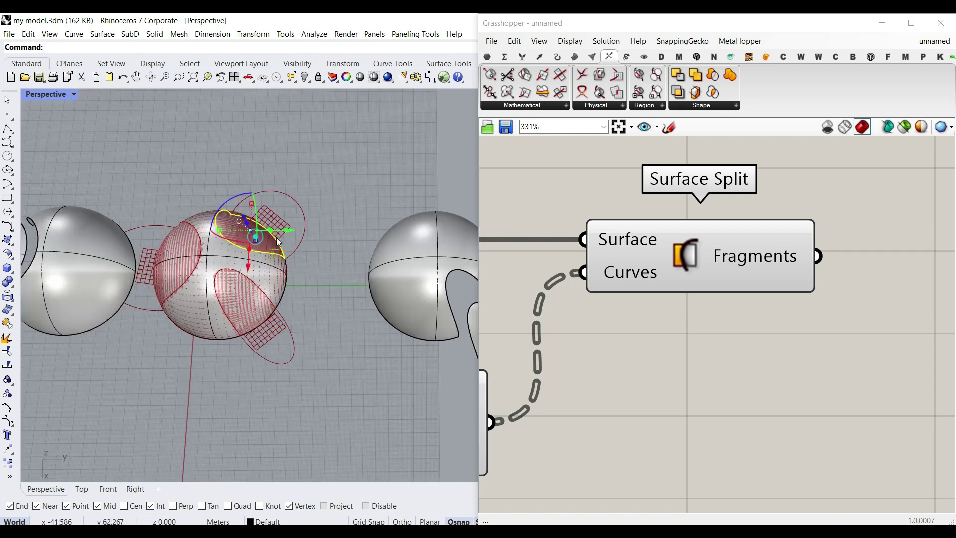
drag(295, 230, 340, 231)
drag(293, 270, 294, 242)
drag(246, 274, 322, 196)
scroll(285, 238, down, 3)
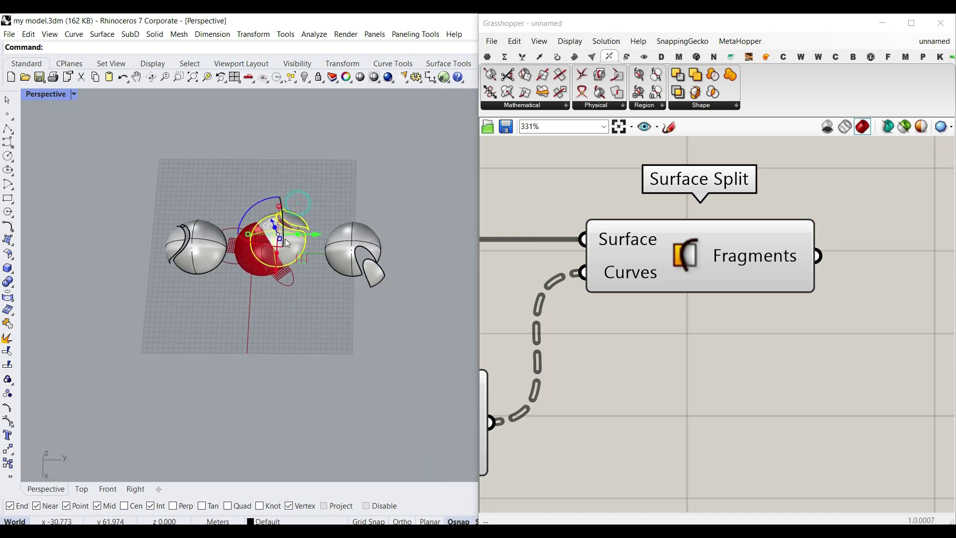
drag(277, 262, 279, 212)
click(317, 202)
scroll(297, 196, up, 5)
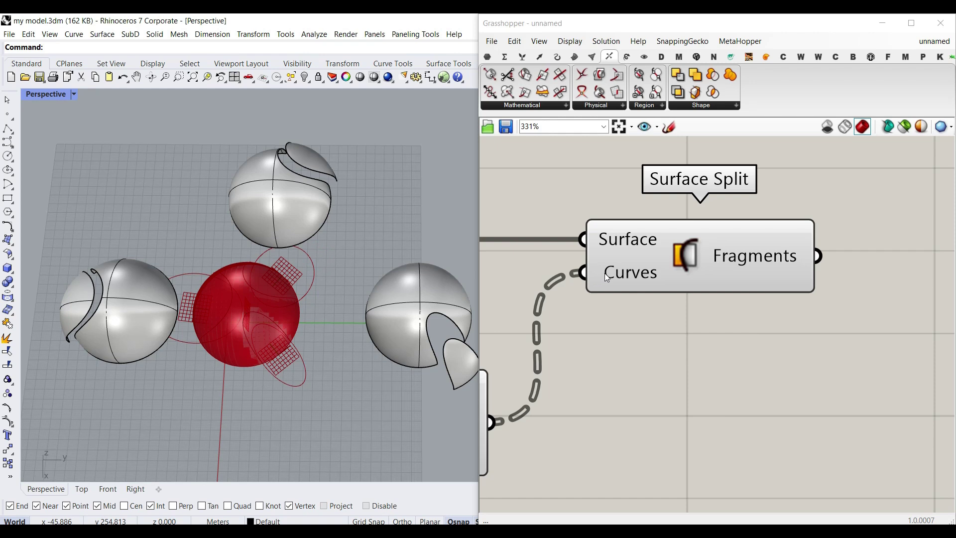
Flatten Surface Split's Curves input so all projected curves split the surface together.
mouse_move(606, 273)
right_click(616, 272)
click(646, 360)
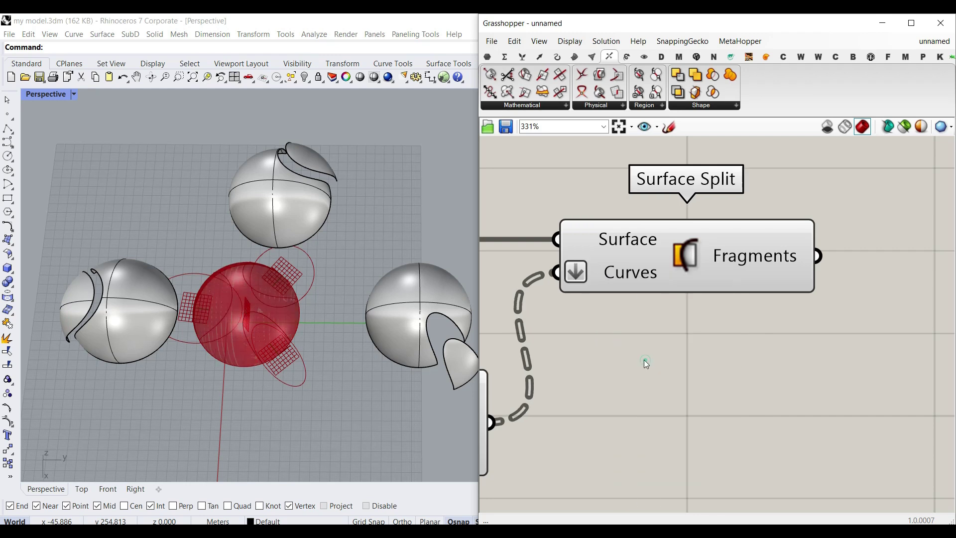
Delete all the baked fragments and cut domes from the Rhino model.
scroll(352, 366, down, 8)
drag(450, 404, 229, 258)
key(Delete)
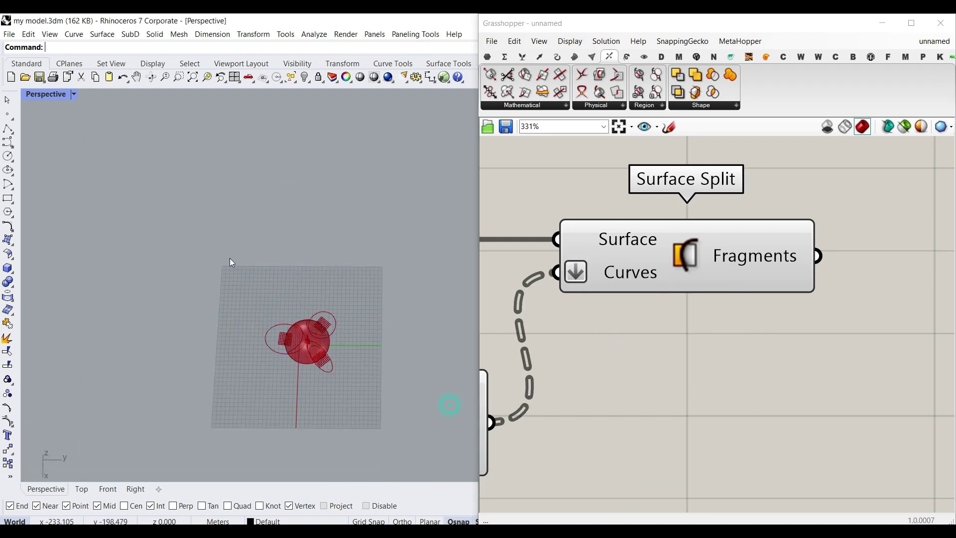
scroll(291, 359, up, 8)
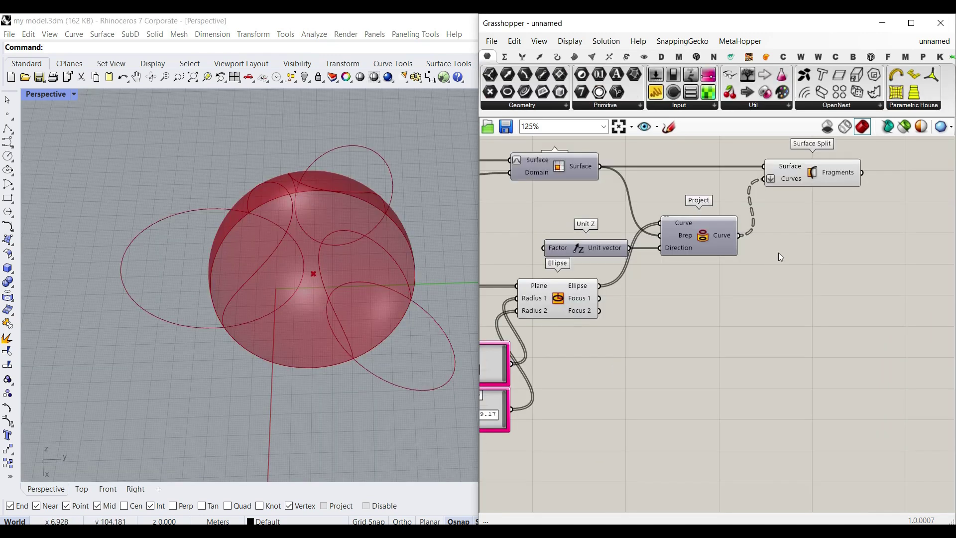
Add a List Item component beside Surface Split, connect Fragments to its List input, and align it with Surface Split.
scroll(696, 291, up, 5)
right_drag(608, 305, 602, 242)
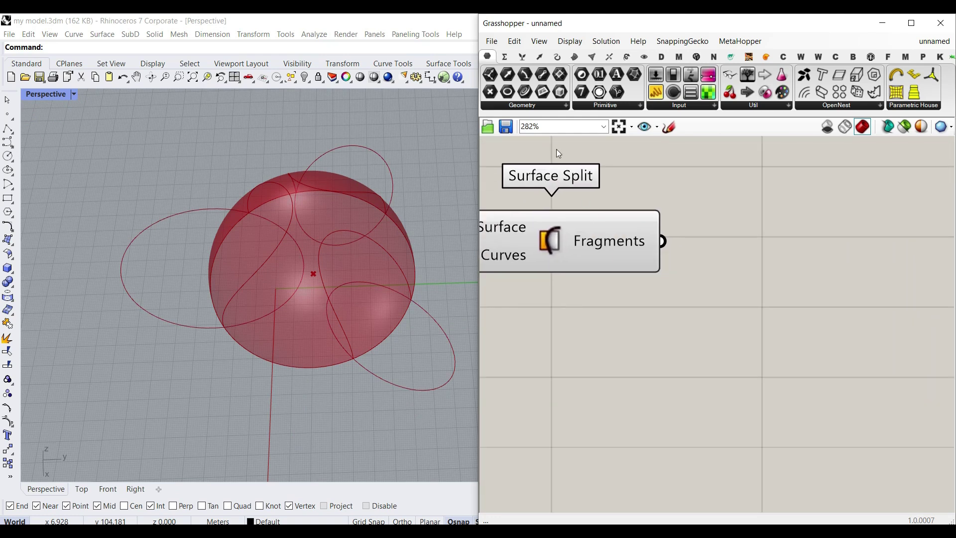
right_drag(331, 284, 301, 360)
scroll(301, 360, up, 2)
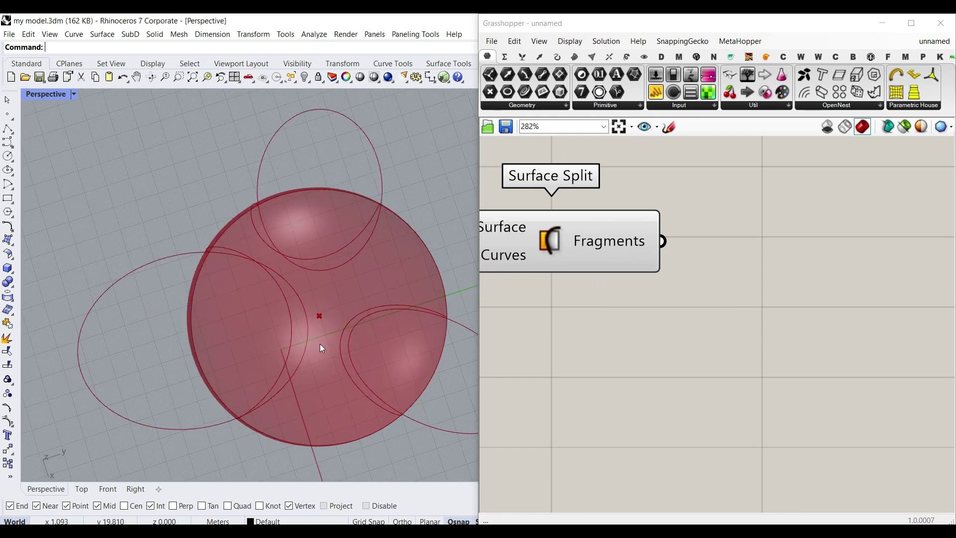
click(523, 56)
drag(491, 75, 764, 290)
drag(662, 241, 691, 262)
click(755, 289)
drag(755, 289, 756, 268)
Add the +1 and +2 outputs to the List Item component to extract three consecutive fragments.
right_drag(369, 344, 238, 325)
scroll(770, 269, up, 3)
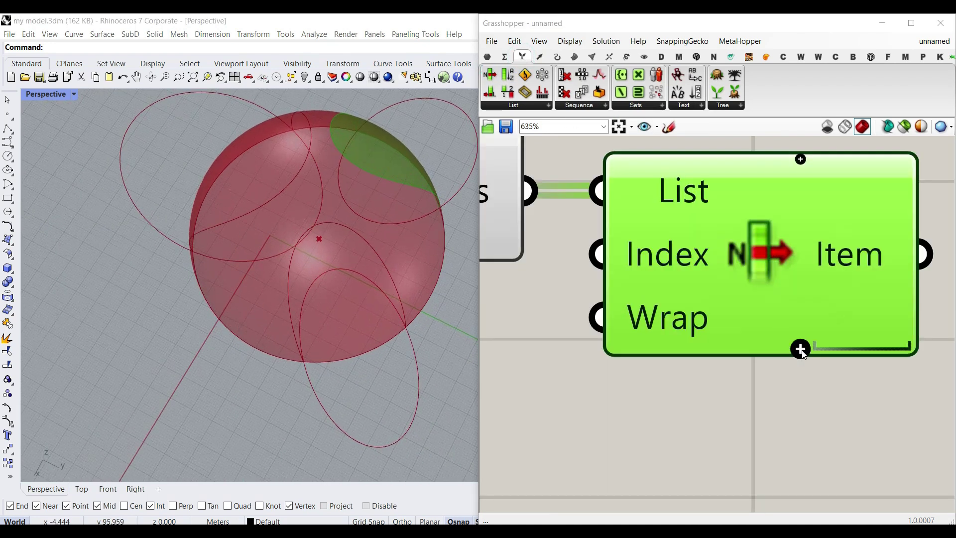
click(801, 349)
click(800, 351)
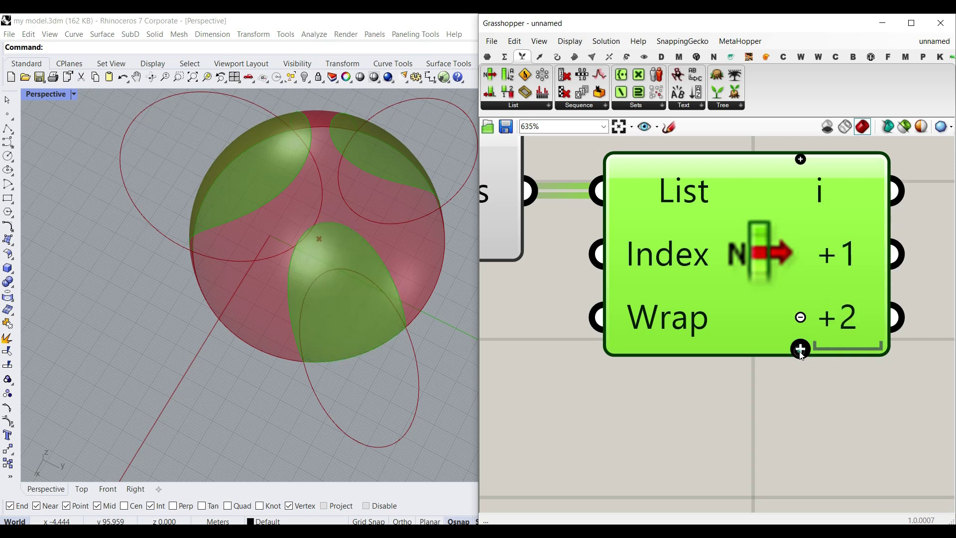
Remove the +1 and +2 outputs from the List Item component, keeping only its i output.
scroll(331, 308, down, 6)
right_drag(333, 310, 352, 320)
scroll(740, 312, down, 3)
scroll(698, 315, down, 2)
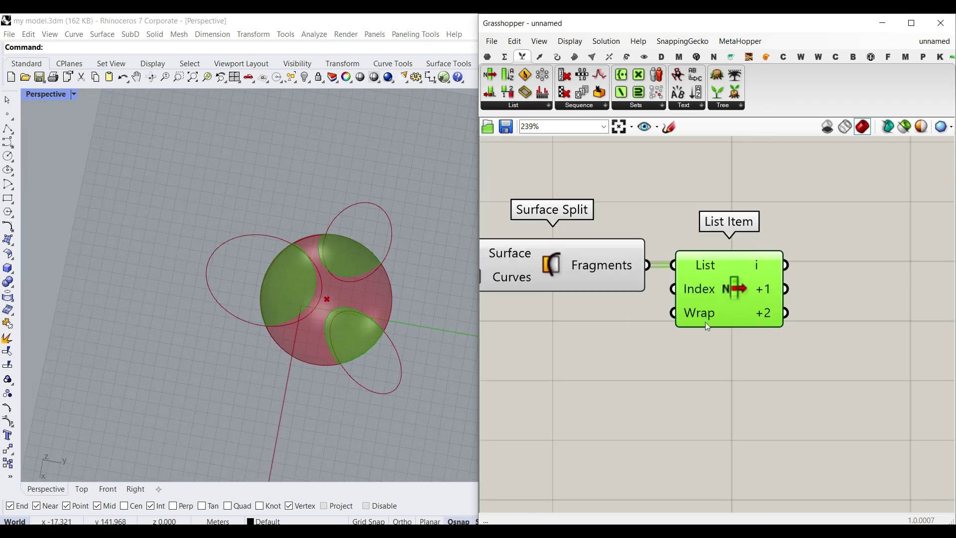
scroll(755, 310, up, 4)
click(776, 303)
click(777, 291)
scroll(743, 295, down, 7)
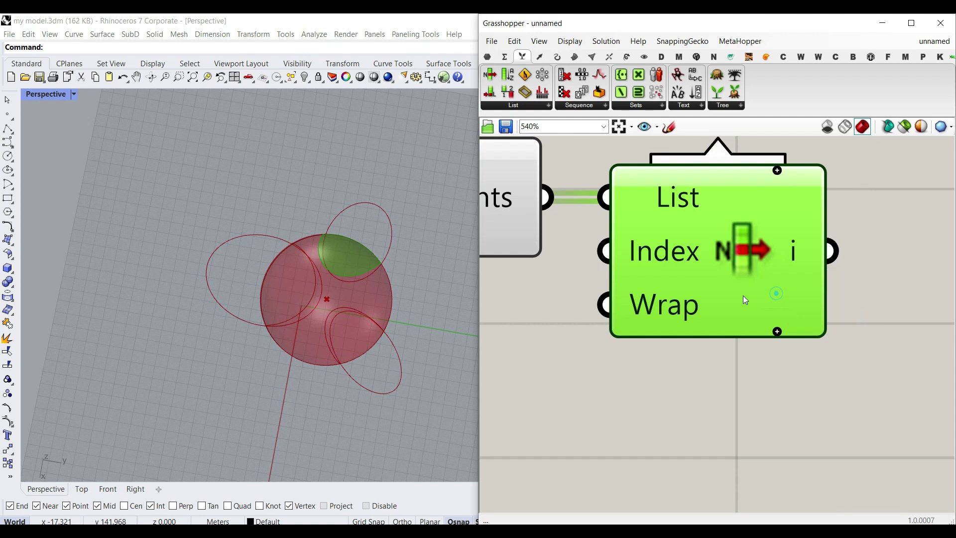
Adjust a value in the Horizontal Frame's gene pool so that two of the ellipses overlap on the dome.
right_drag(528, 452, 711, 392)
scroll(712, 392, up, 5)
right_drag(490, 363, 821, 344)
drag(598, 298, 636, 303)
scroll(365, 299, up, 3)
right_drag(365, 298, 372, 240)
right_drag(733, 244, 642, 253)
scroll(642, 253, down, 5)
right_drag(931, 235, 503, 329)
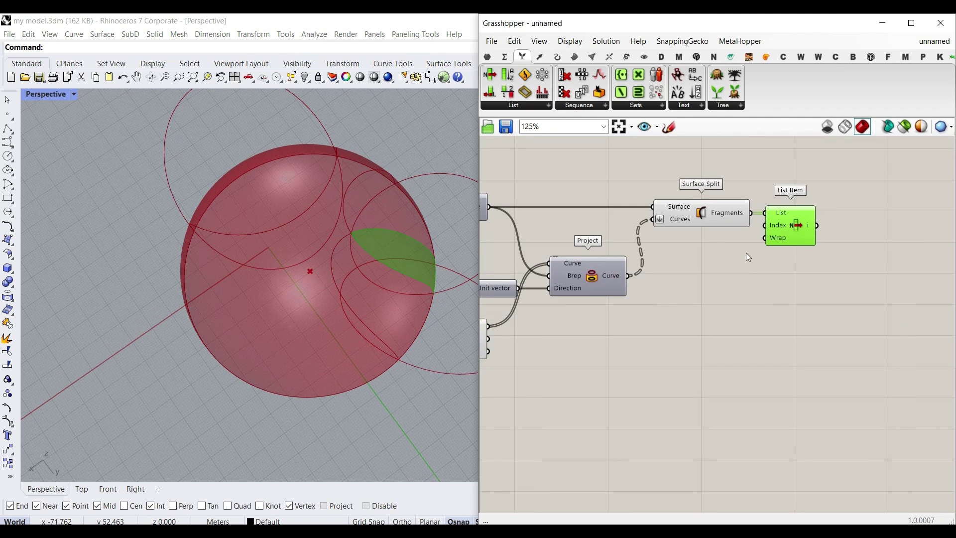
Bake the Surface Split fragments into the Rhino model.
scroll(745, 242, up, 2)
right_click(729, 189)
click(750, 231)
click(763, 324)
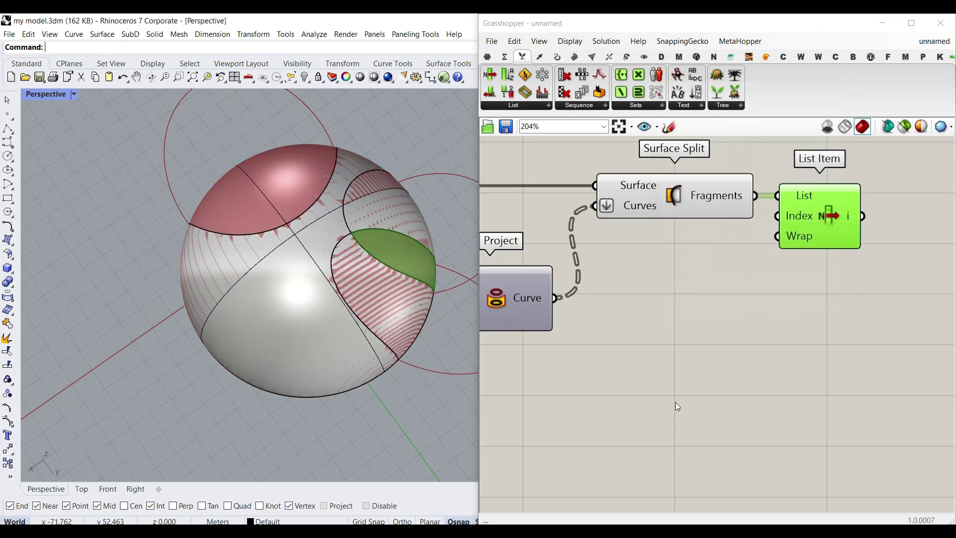
click(675, 402)
Move the largest baked fragment away from the dome and select the smaller pieces one by one to check the split.
scroll(296, 249, down, 6)
drag(286, 287, 212, 366)
click(332, 405)
scroll(274, 324, up, 6)
right_drag(274, 324, 239, 310)
scroll(238, 310, down, 4)
scroll(386, 228, up, 6)
click(317, 277)
click(385, 275)
scroll(404, 315, down, 6)
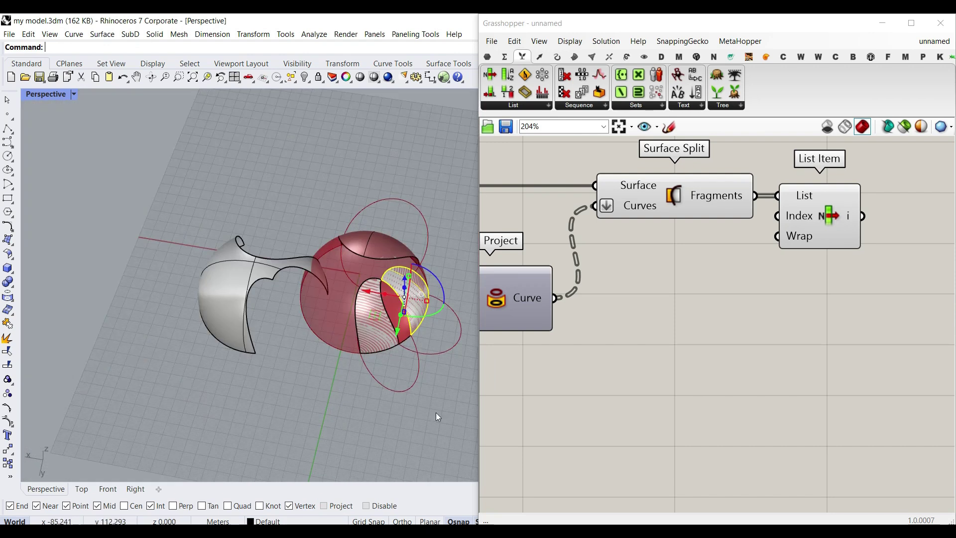
Delete all the baked fragments from the Rhino model.
click(435, 413)
key(ctrl+a)
key(Delete)
Adjust the Horizontal Frame's gene pool so that the three ellipses sit apart around the dome.
right_drag(324, 371, 443, 347)
scroll(543, 342, down, 6)
right_drag(543, 343, 837, 291)
click(613, 364)
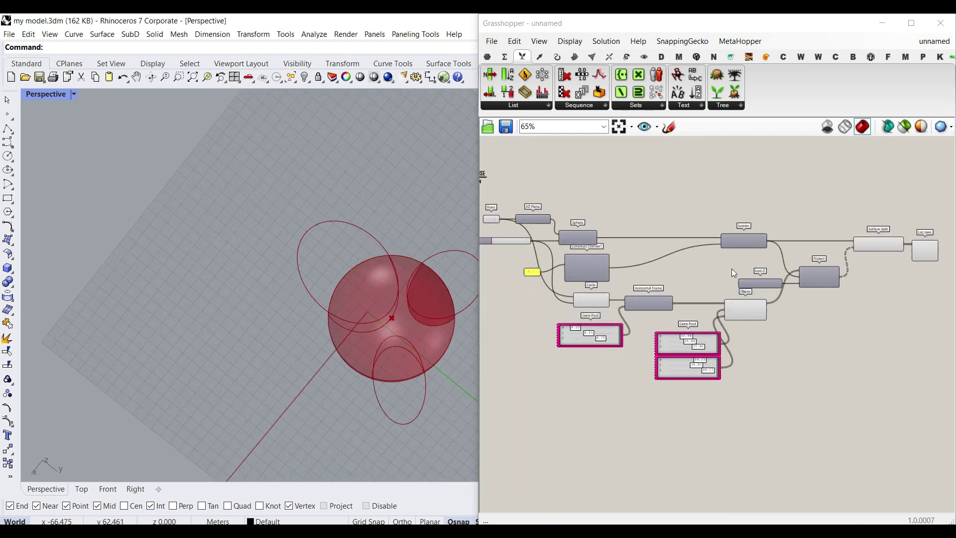
Delete the List Item component connected to Surface Split.
scroll(731, 268, up, 4)
click(795, 285)
key(Delete)
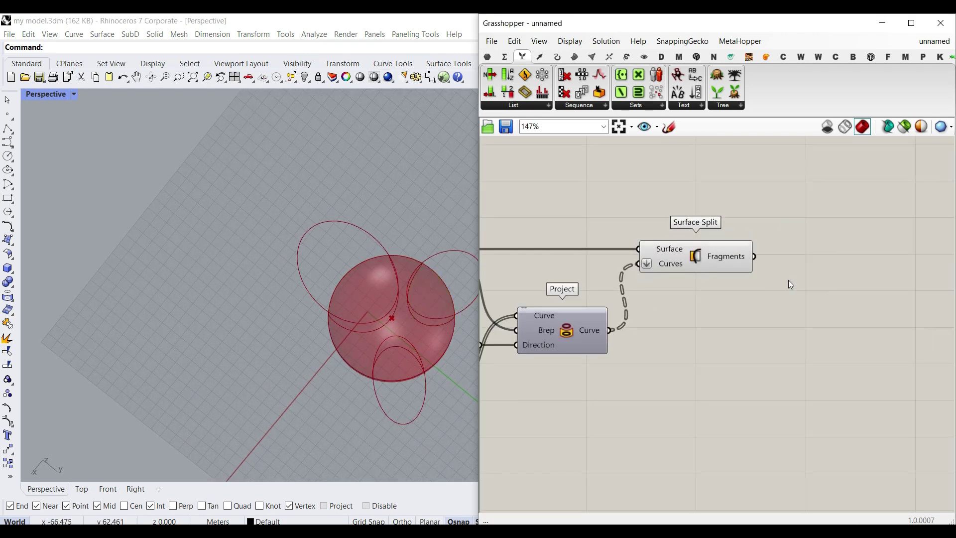
Add a Populate Geometry component beside Surface Split and connect Fragments to its Geometry input.
shift+right_drag(297, 325, 189, 295)
scroll(244, 314, up, 6)
right_drag(288, 316, 287, 259)
right_drag(250, 310, 285, 311)
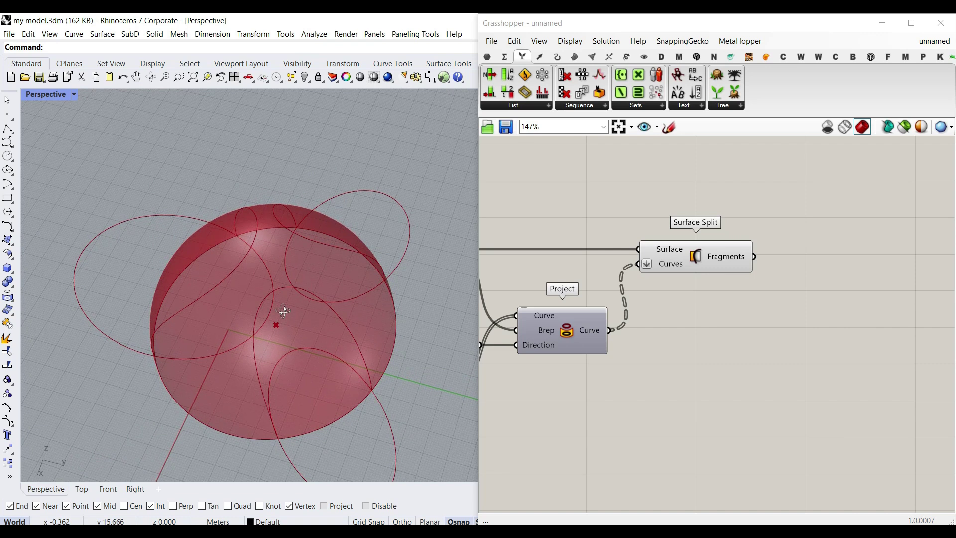
scroll(753, 303, up, 5)
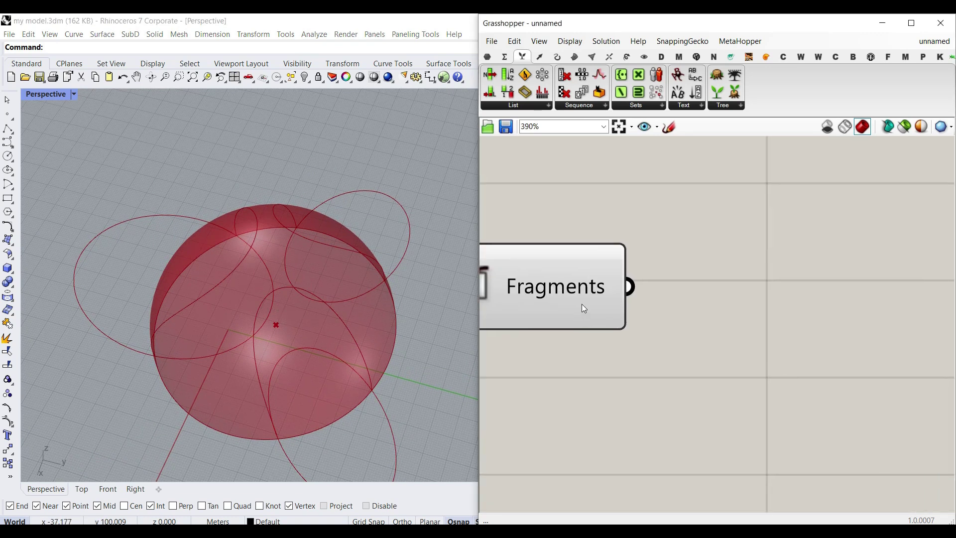
right_drag(582, 293, 719, 336)
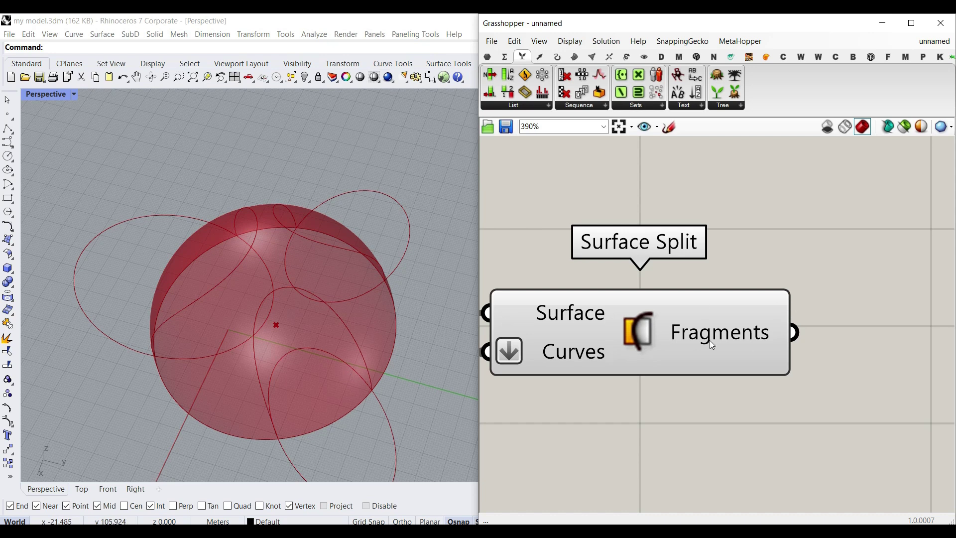
right_drag(787, 270, 741, 265)
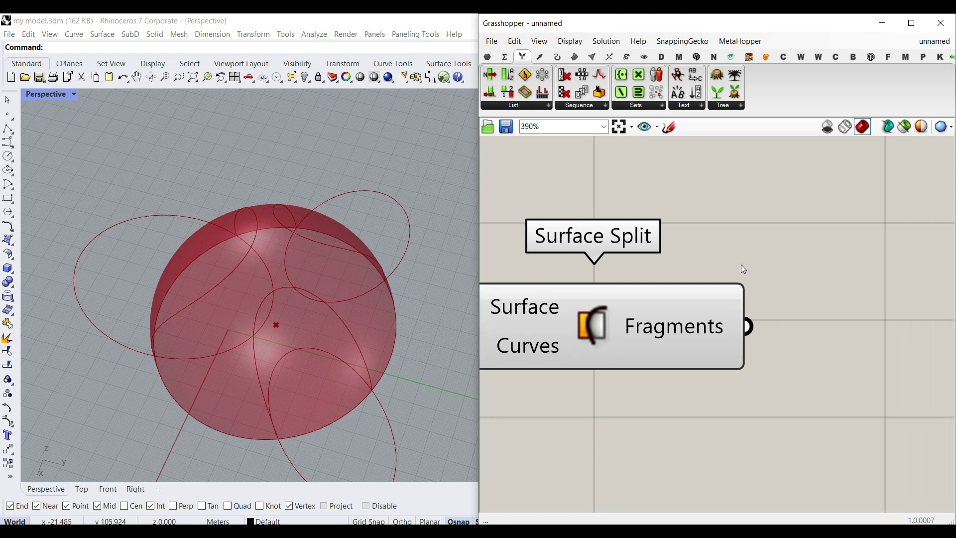
click(540, 57)
click(553, 105)
drag(598, 325, 910, 388)
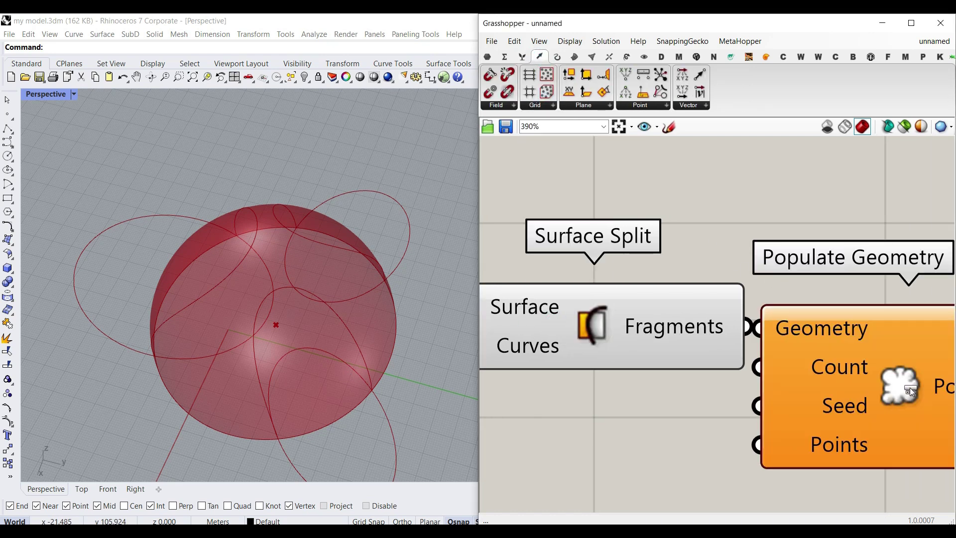
right_drag(832, 376, 696, 340)
drag(696, 340, 748, 336)
drag(613, 291, 673, 289)
drag(783, 344, 857, 345)
click(625, 402)
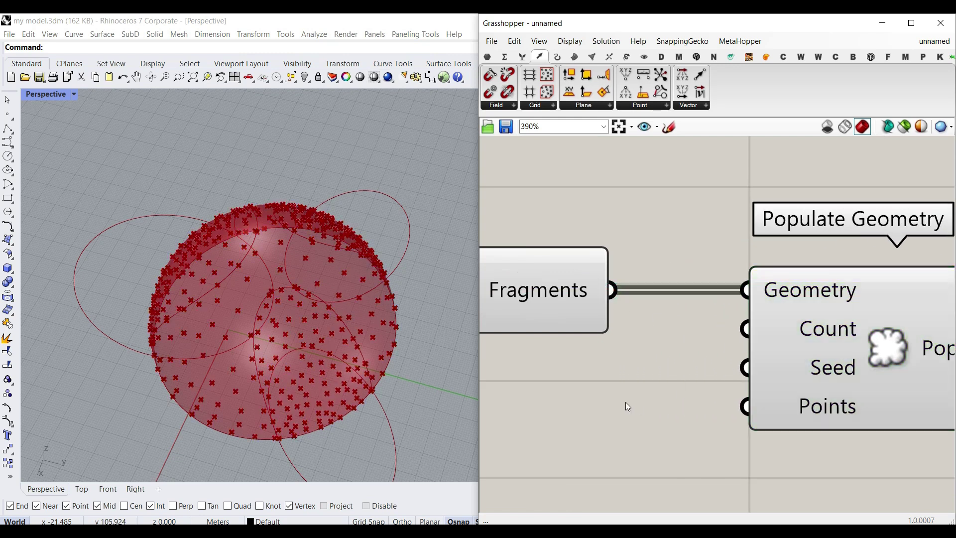
Add a small panel with the value 1 and connect it to Populate Geometry's Count input.
double_click(626, 402)
text(panel)
key(Return)
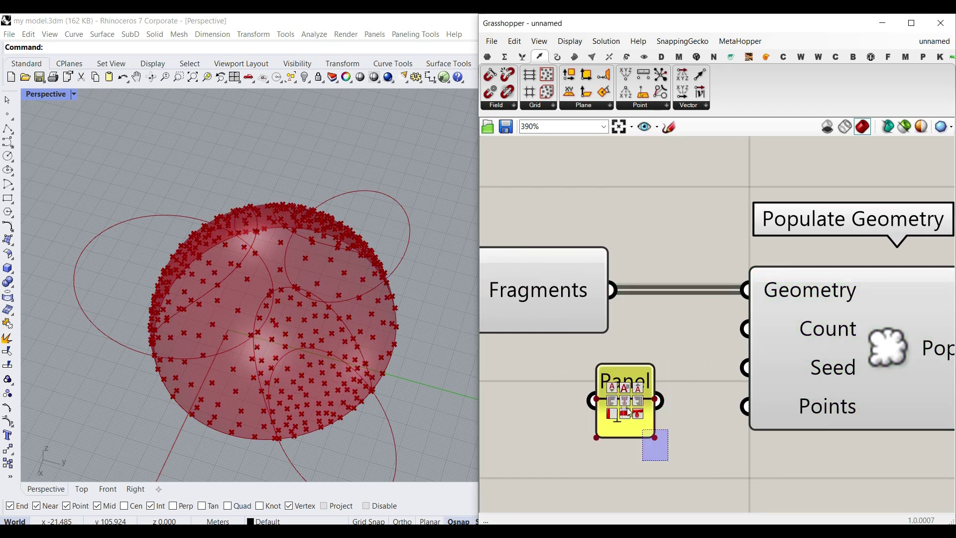
drag(626, 408, 599, 375)
key(Delete)
key(ctrl+z)
drag(666, 399, 742, 330)
double_click(632, 434)
click(798, 350)
Examine the populated points on the dome to see which fragment each one lies on.
scroll(279, 319, down, 4)
mouse_move(279, 319)
right_down()
mouse_move(256, 356)
mouse_move(277, 315)
right_up()
scroll(277, 315, up, 2)
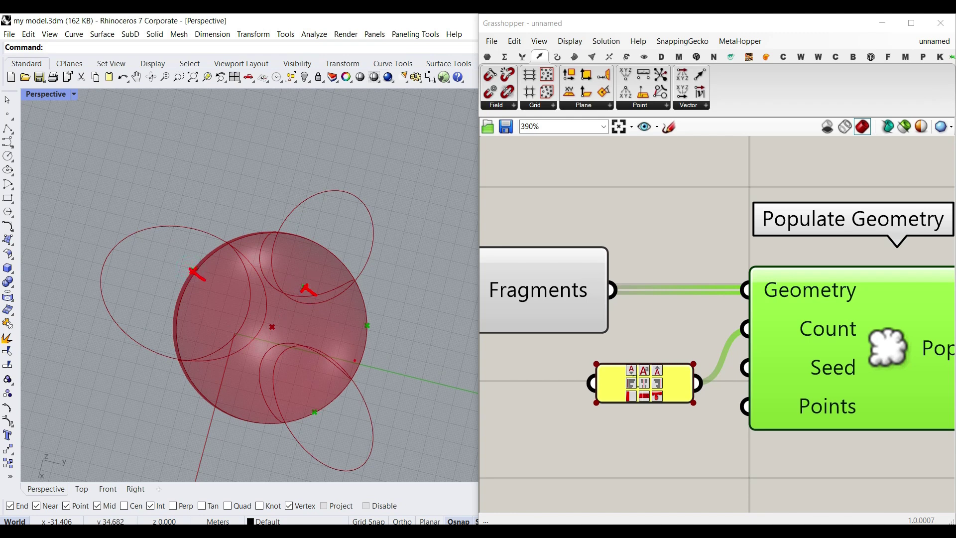
key(Escape)
mouse_move(329, 343)
right_down()
mouse_move(278, 247)
mouse_move(403, 253)
mouse_move(433, 220)
mouse_move(419, 202)
mouse_move(405, 371)
right_up()
scroll(324, 331, up, 8)
scroll(389, 369, down, 5)
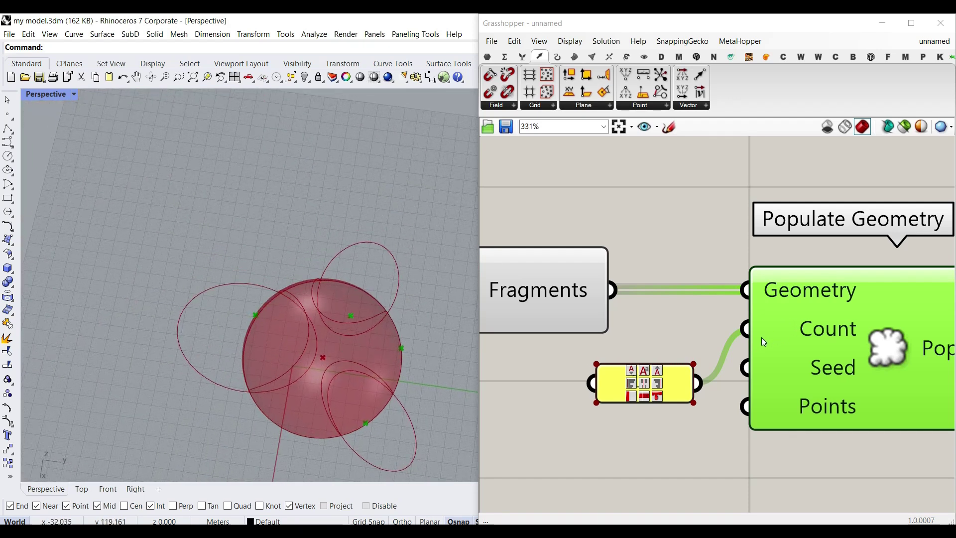
scroll(763, 342, down, 2)
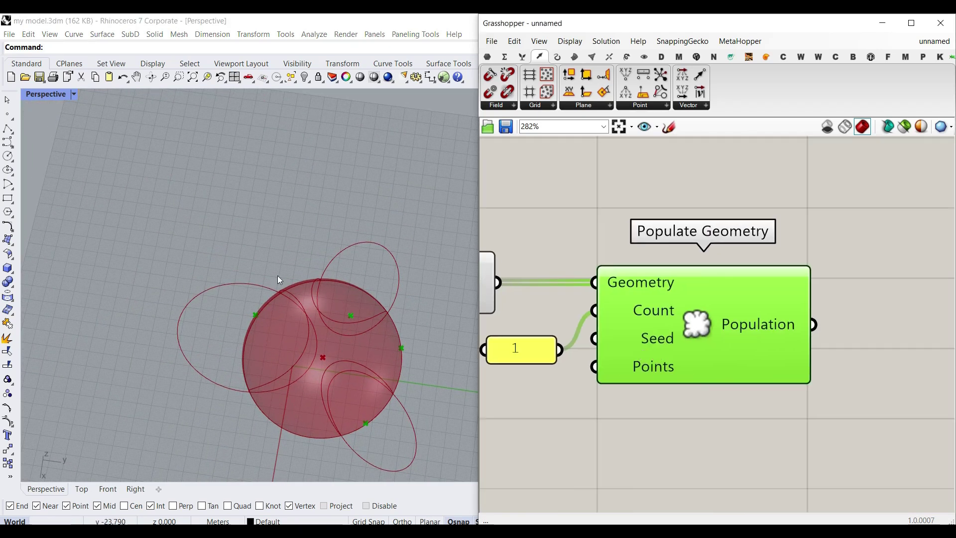
Add the transform Project component beside Populate Geometry and connect Population to its Geometry input.
double_click(873, 430)
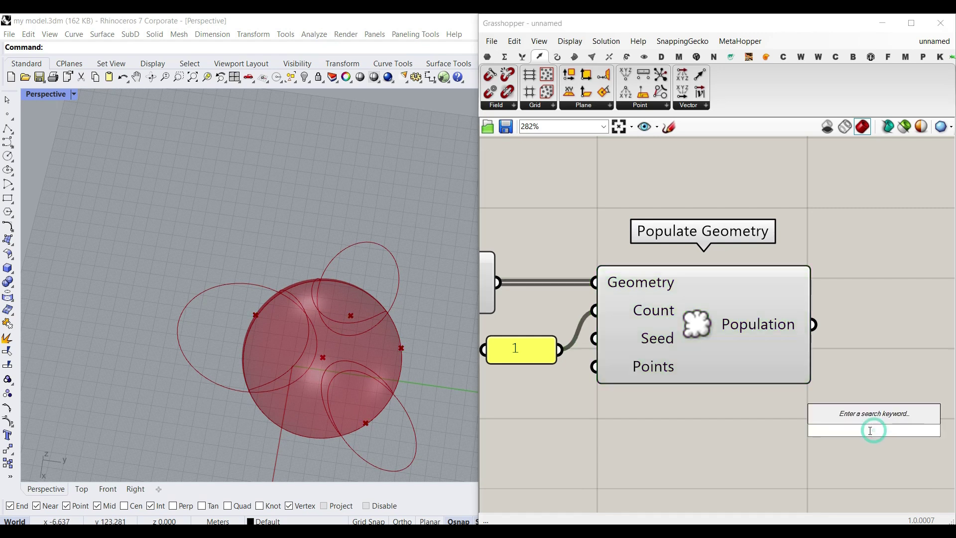
text(pro)
click(859, 286)
right_drag(818, 335, 632, 319)
drag(657, 409, 741, 348)
drag(628, 308, 664, 343)
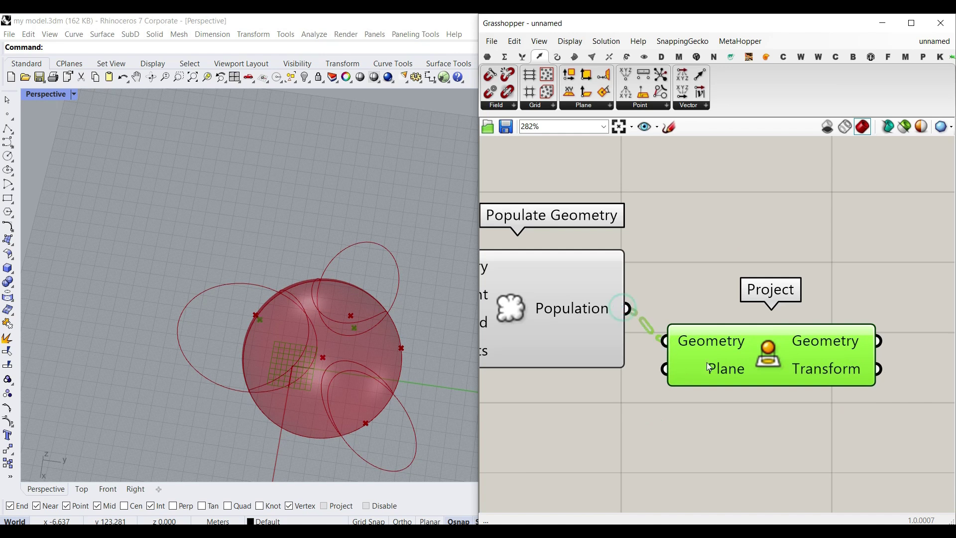
Examine where the projected points fall on the ground plane relative to the three ellipses.
right_drag(439, 389, 369, 334)
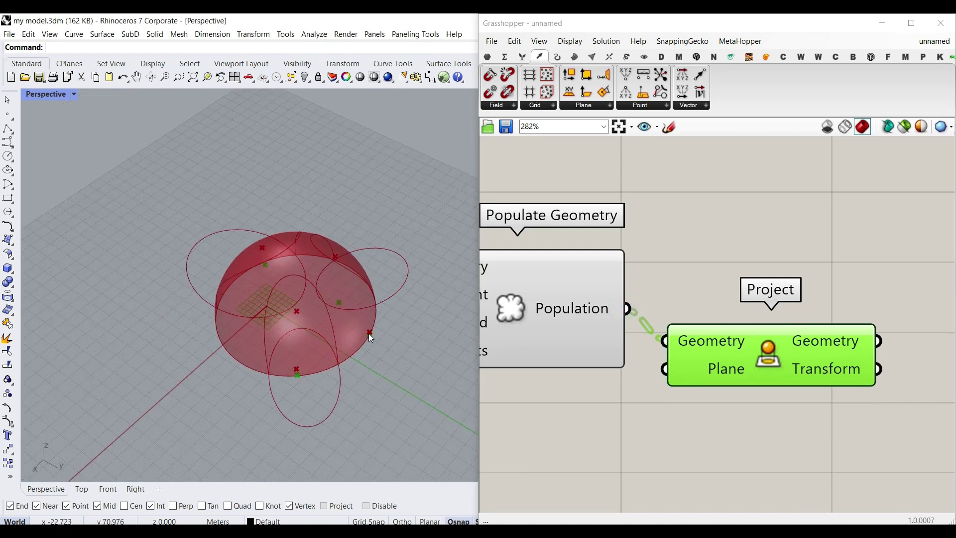
scroll(371, 338, up, 10)
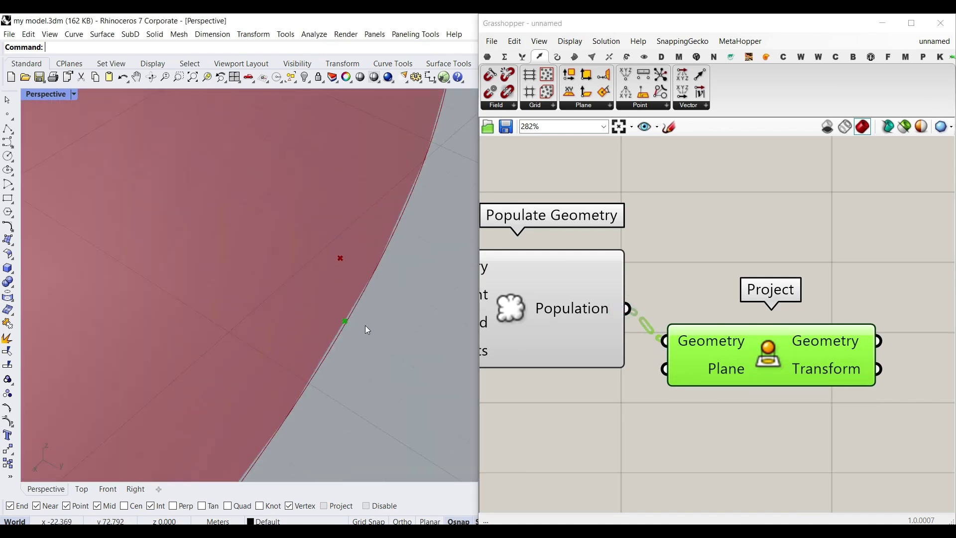
scroll(358, 331, down, 10)
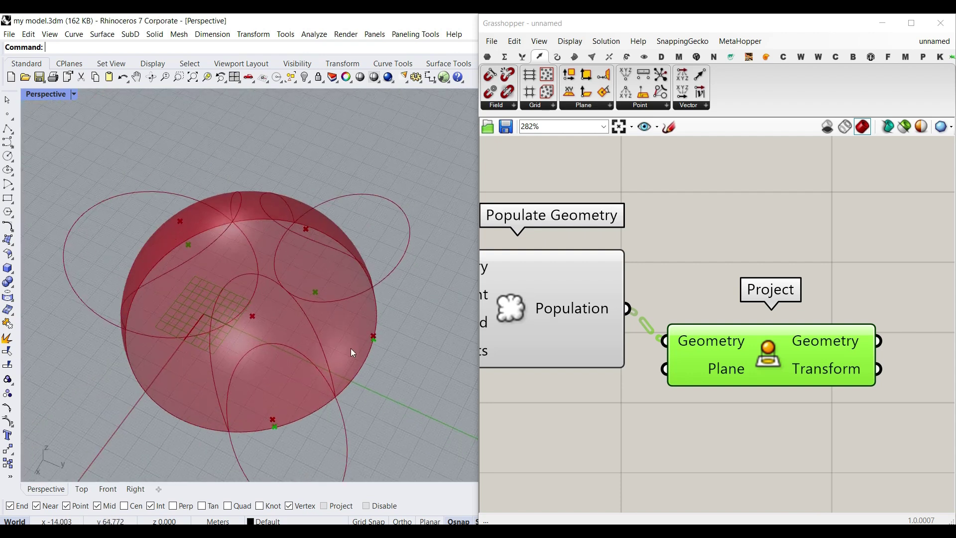
scroll(319, 261, down, 4)
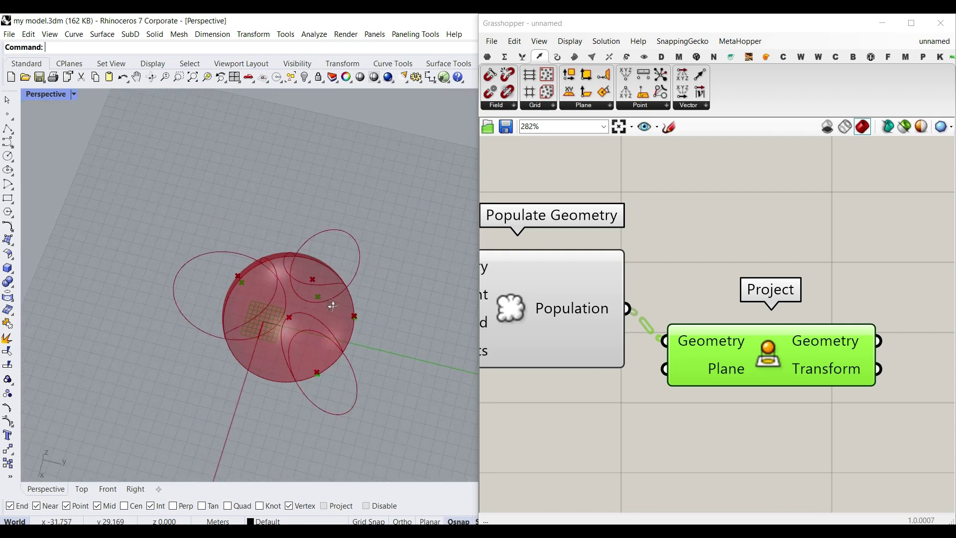
scroll(316, 375, up, 8)
scroll(329, 387, down, 2)
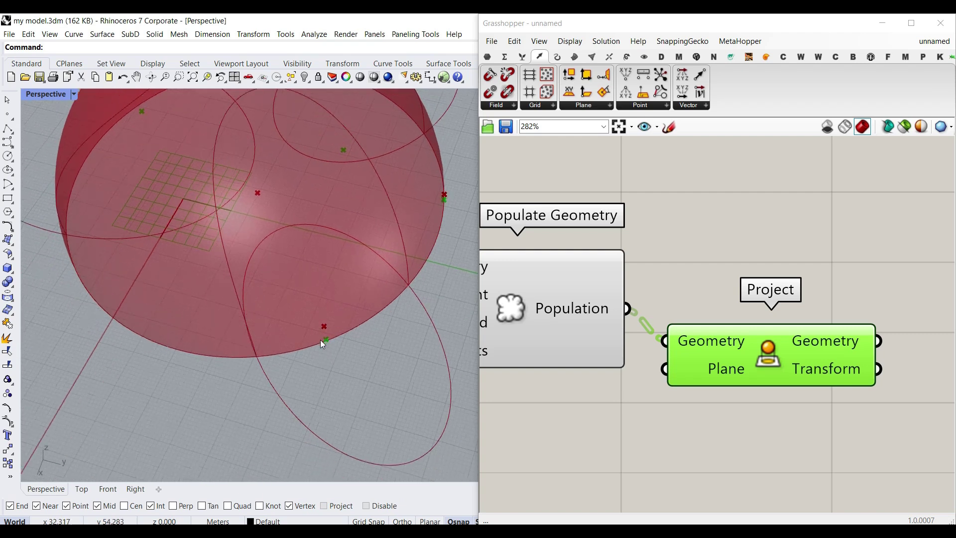
drag(327, 336, 320, 345)
drag(322, 338, 329, 346)
drag(275, 269, 441, 424)
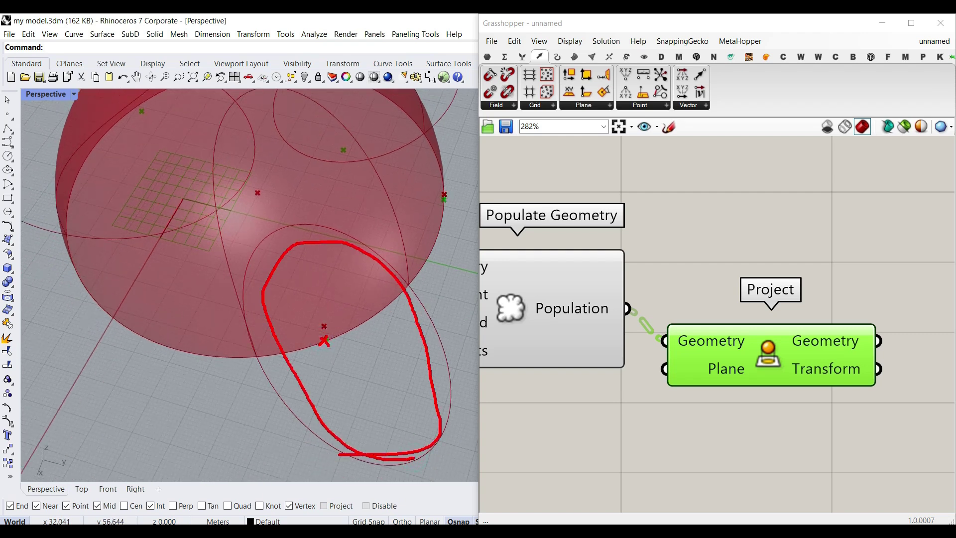
drag(111, 218, 8, 133)
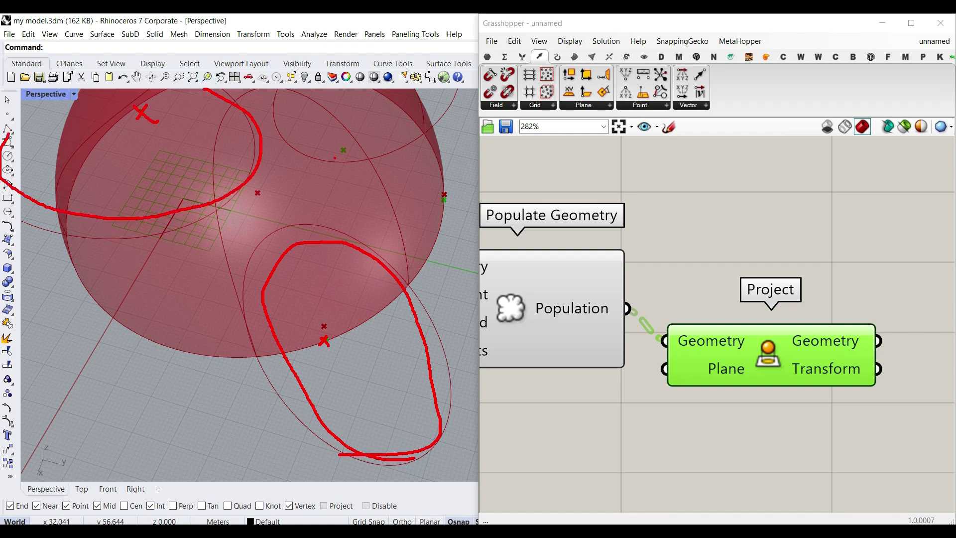
key(Escape)
scroll(285, 270, down, 6)
mouse_move(235, 269)
right_down()
mouse_move(259, 316)
mouse_move(269, 316)
mouse_move(253, 298)
right_up()
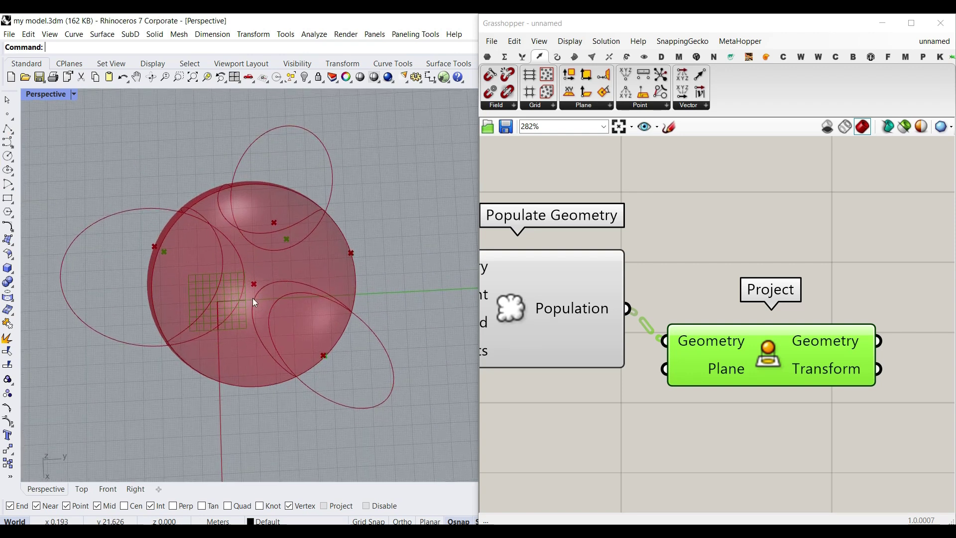
Align Project with Populate Geometry and flatten its Geometry output.
right_drag(820, 343, 643, 315)
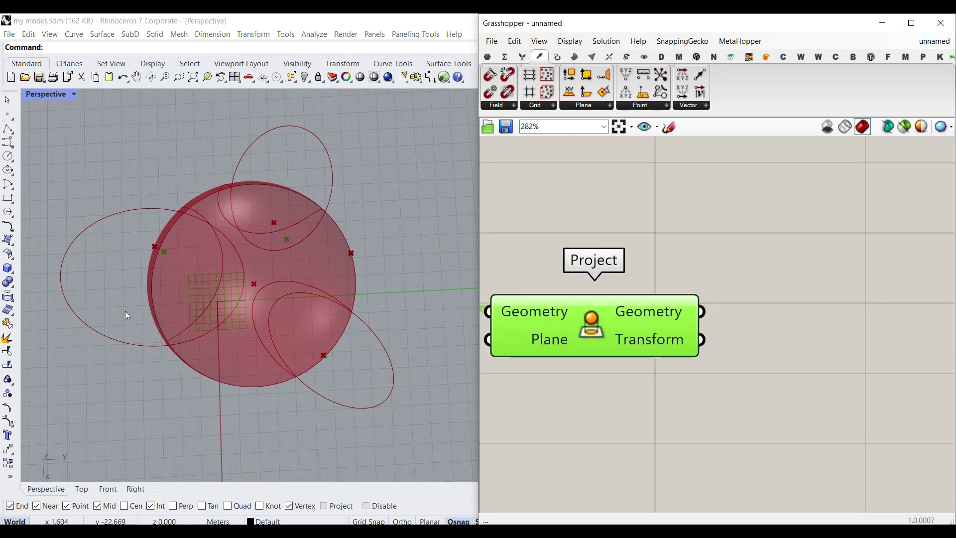
drag(635, 319, 640, 287)
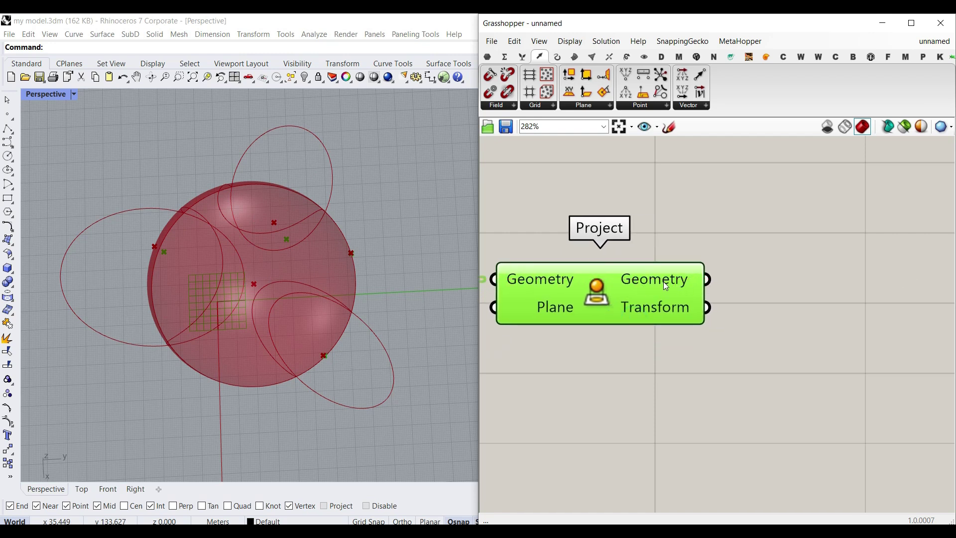
right_click(663, 282)
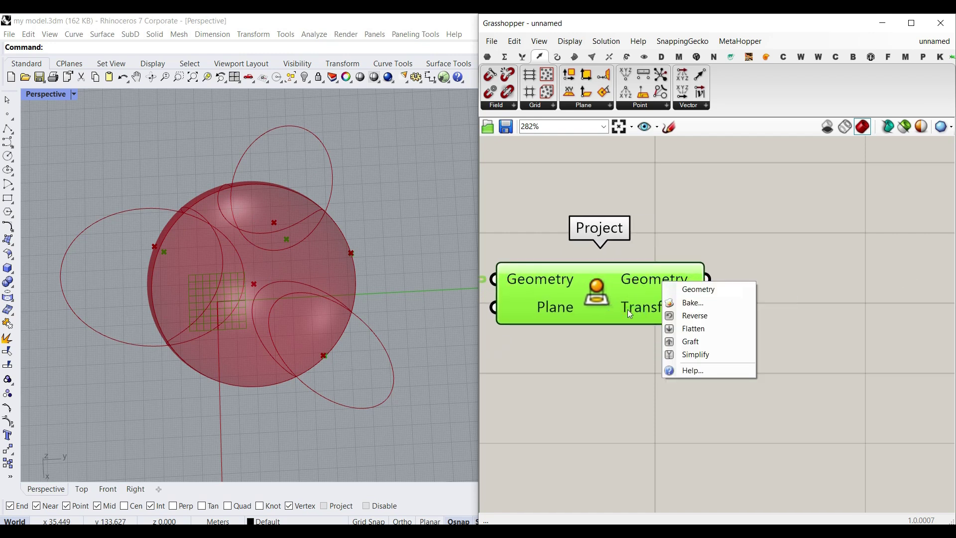
click(690, 328)
mouse_move(664, 284)
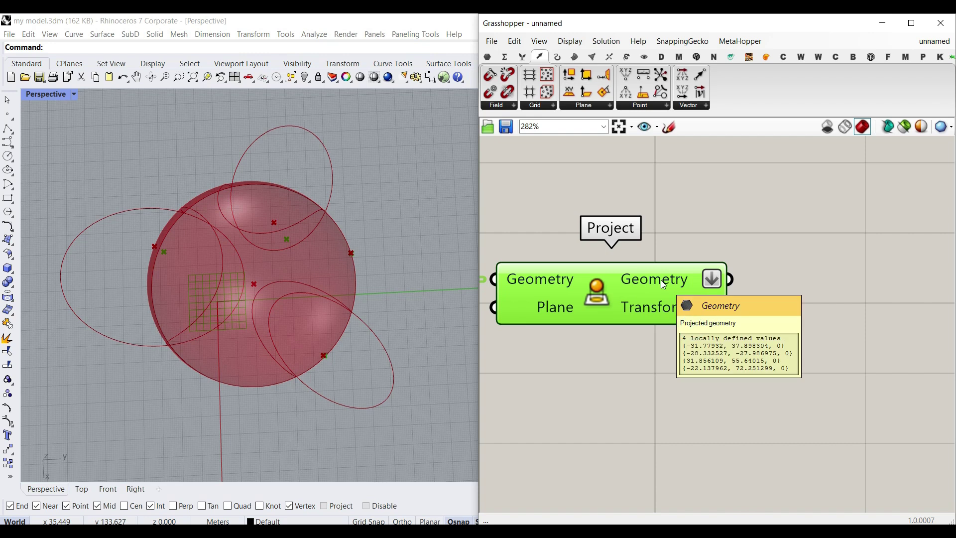
Move Populate Geometry, its count panel and the transform Project component below Surface Split.
scroll(661, 280, down, 5)
drag(780, 344, 602, 357)
drag(696, 387, 709, 360)
click(641, 235)
Add a Point in Curves component beside the transform Project and connect the flattened projected Geometry to its Point input.
click(558, 57)
click(521, 106)
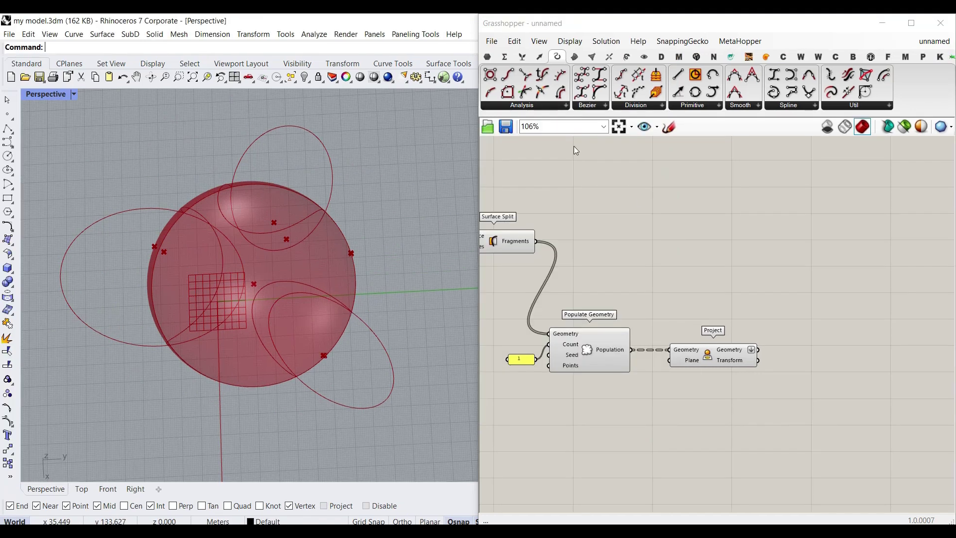
click(547, 103)
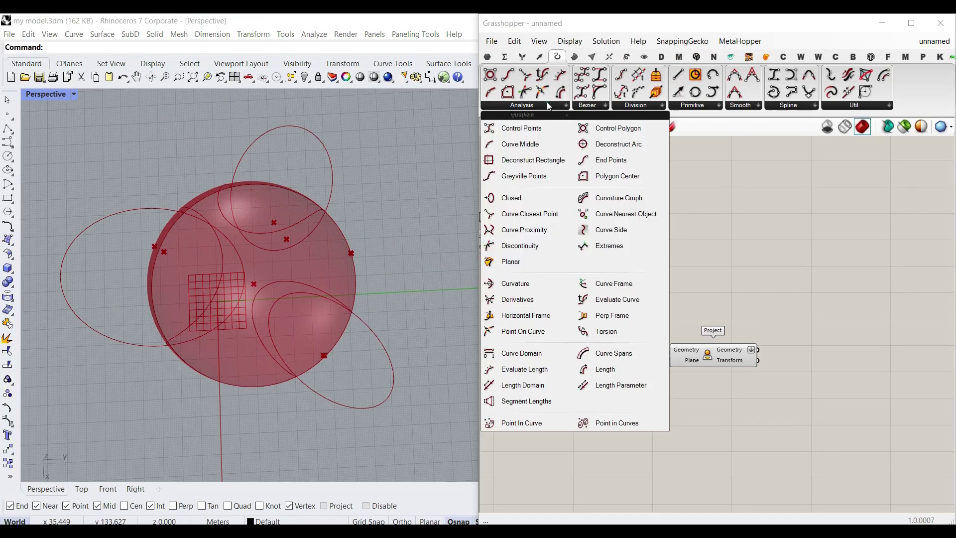
click(614, 423)
scroll(796, 323, up, 3)
click(818, 319)
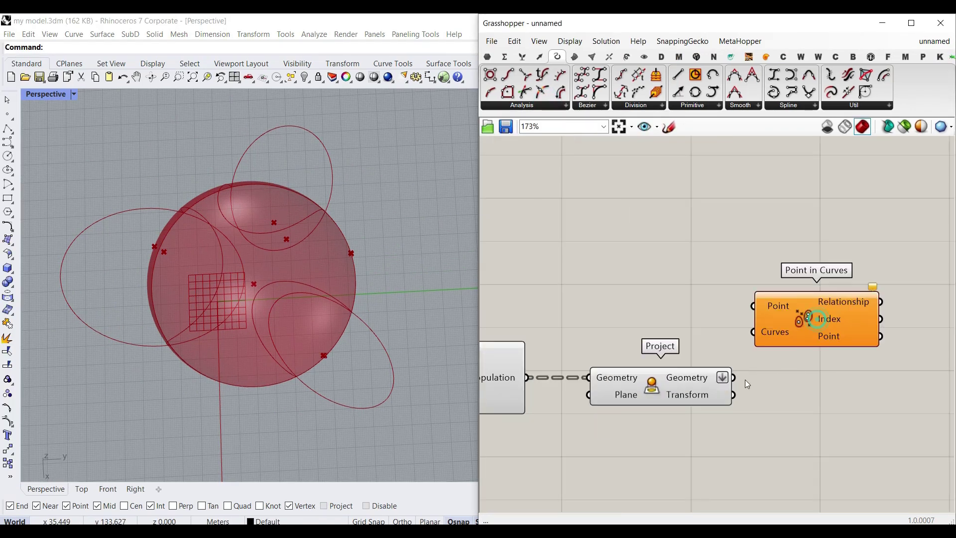
drag(716, 310, 752, 307)
Connect the Ellipse output to the Curves input of Point in Curves and place the component beside Project.
scroll(688, 315, down, 3)
right_drag(508, 302, 843, 289)
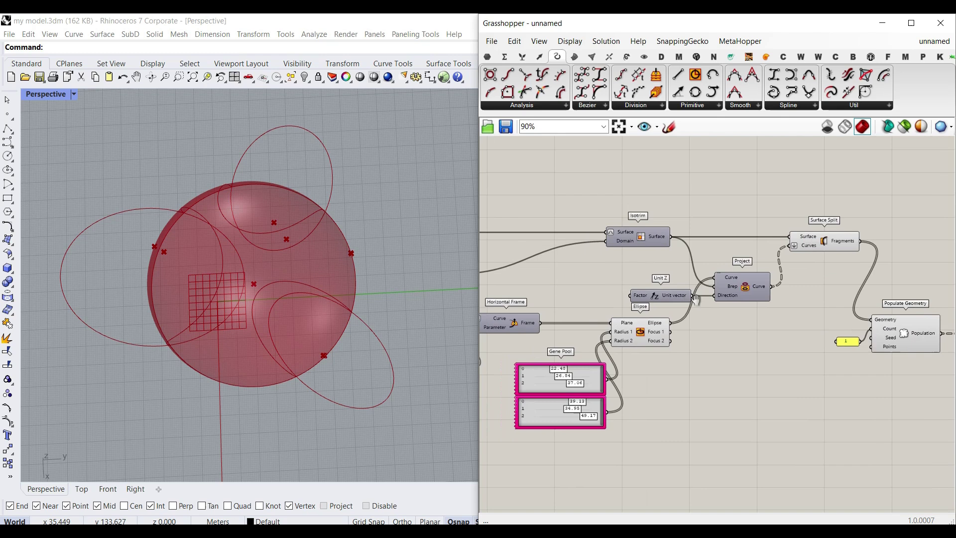
right_drag(706, 331, 649, 327)
scroll(588, 313, down, 3)
drag(596, 313, 823, 300)
scroll(866, 318, up, 4)
right_drag(861, 303, 651, 292)
drag(653, 295, 662, 311)
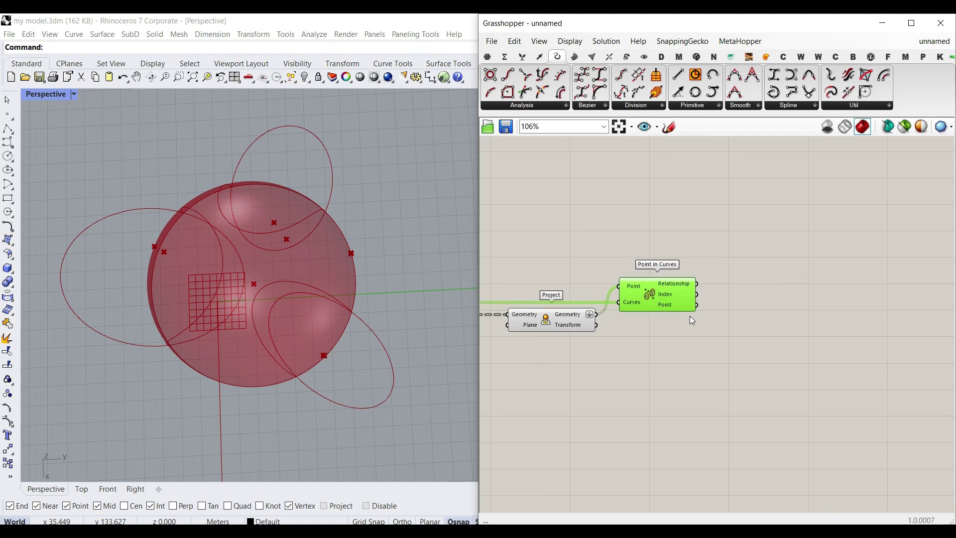
Examine the Relationship output of Point in Curves against the positions of the projected points and the ellipses.
scroll(739, 302, up, 2)
right_drag(739, 302, 674, 225)
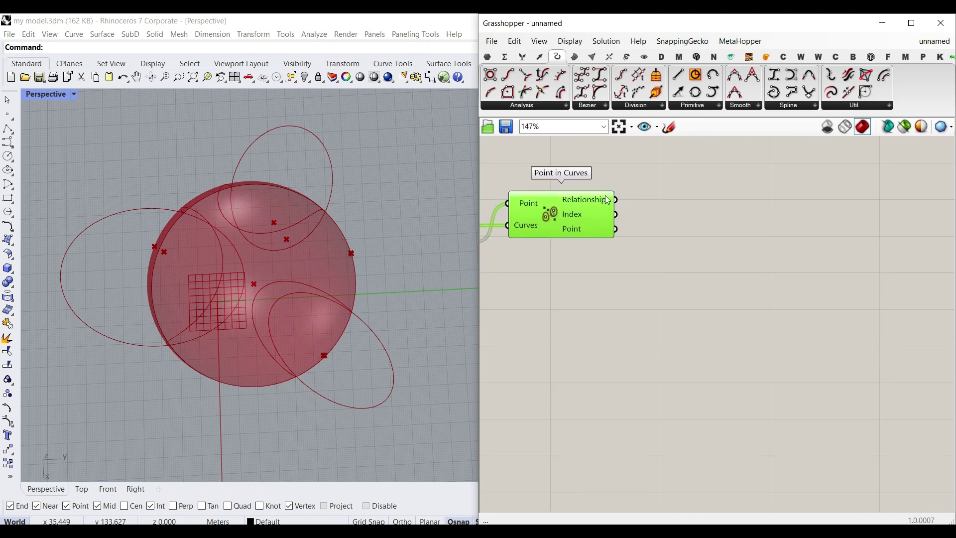
scroll(608, 201, up, 3)
right_drag(607, 200, 633, 307)
mouse_move(629, 289)
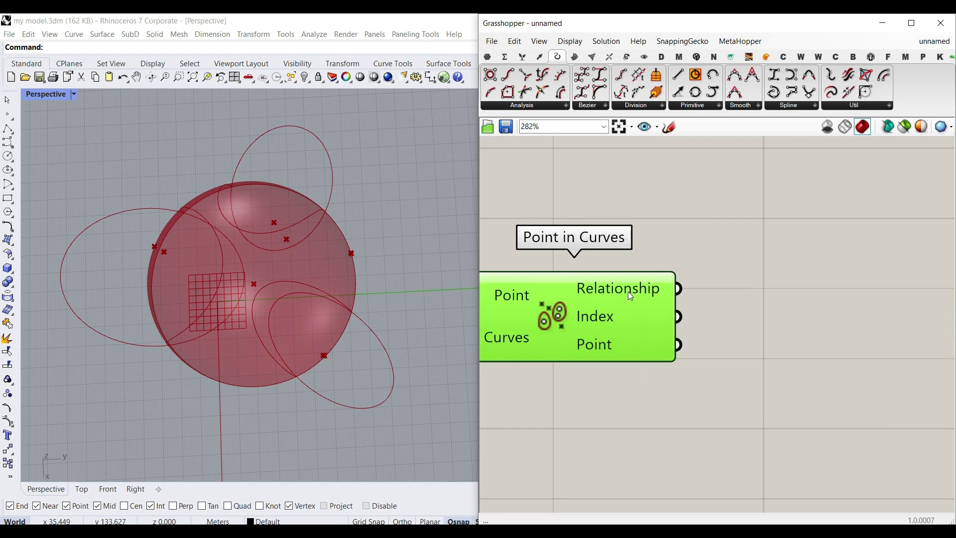
mouse_move(630, 287)
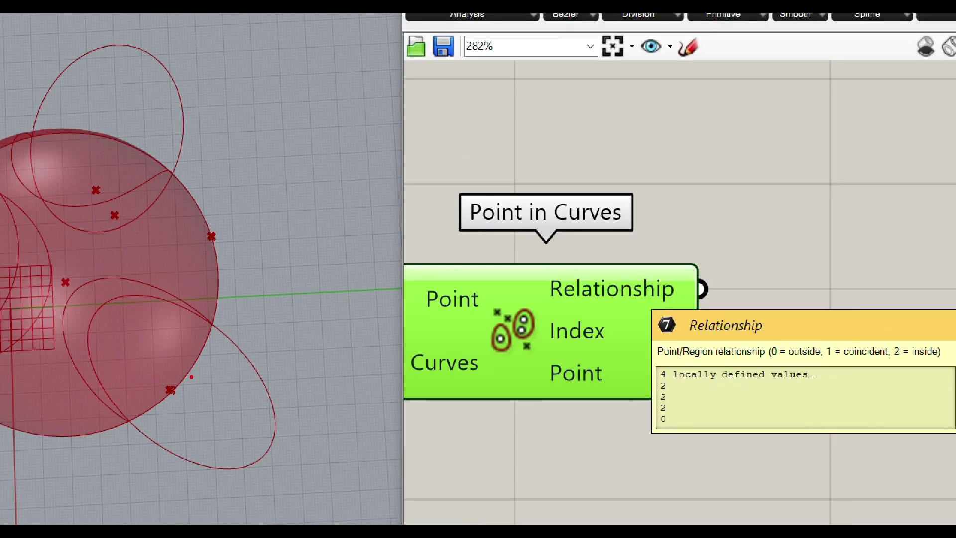
mouse_move(241, 368)
mouse_down()
mouse_move(199, 299)
mouse_move(112, 423)
mouse_move(209, 338)
mouse_up()
mouse_move(151, 195)
mouse_down()
mouse_move(32, 179)
mouse_move(166, 72)
mouse_move(136, 243)
mouse_up()
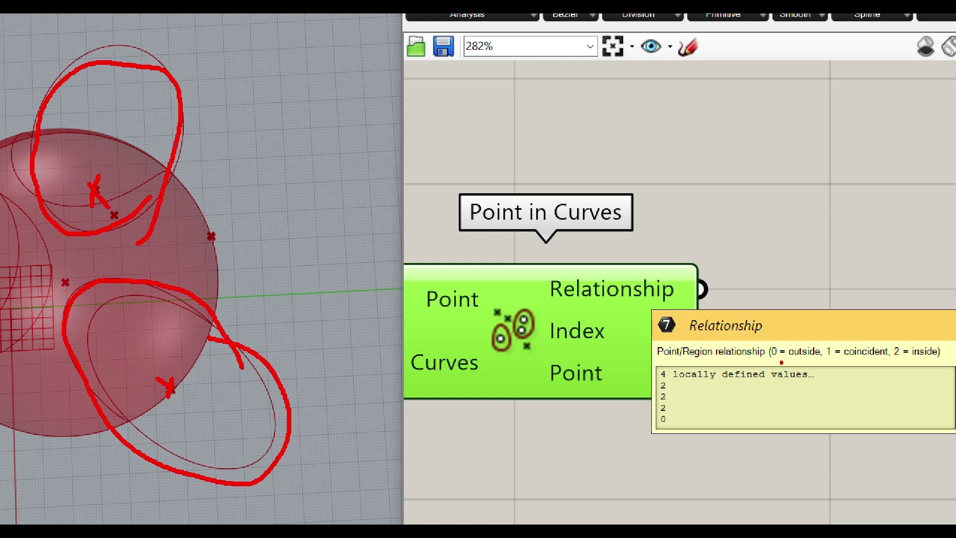
drag(773, 359, 766, 371)
drag(828, 361, 845, 362)
click(889, 368)
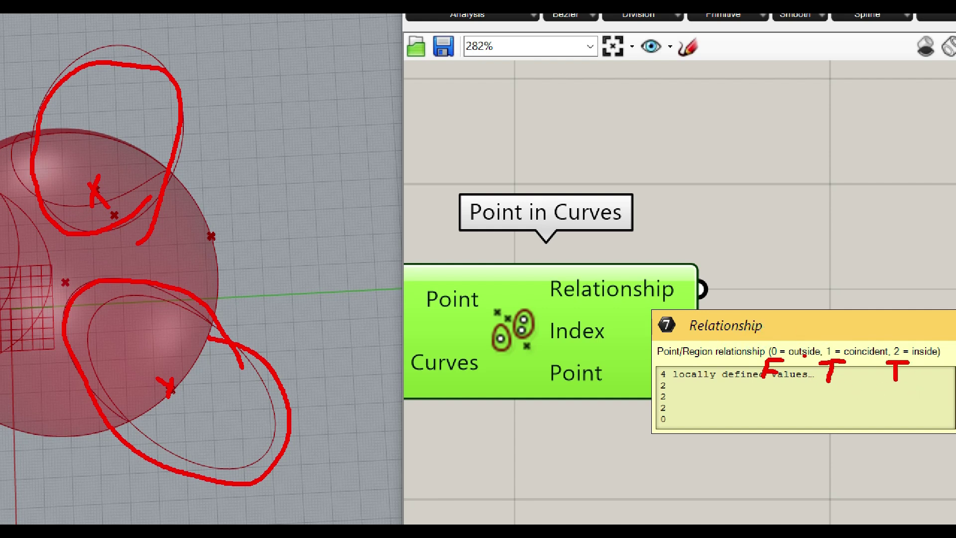
drag(805, 301, 785, 436)
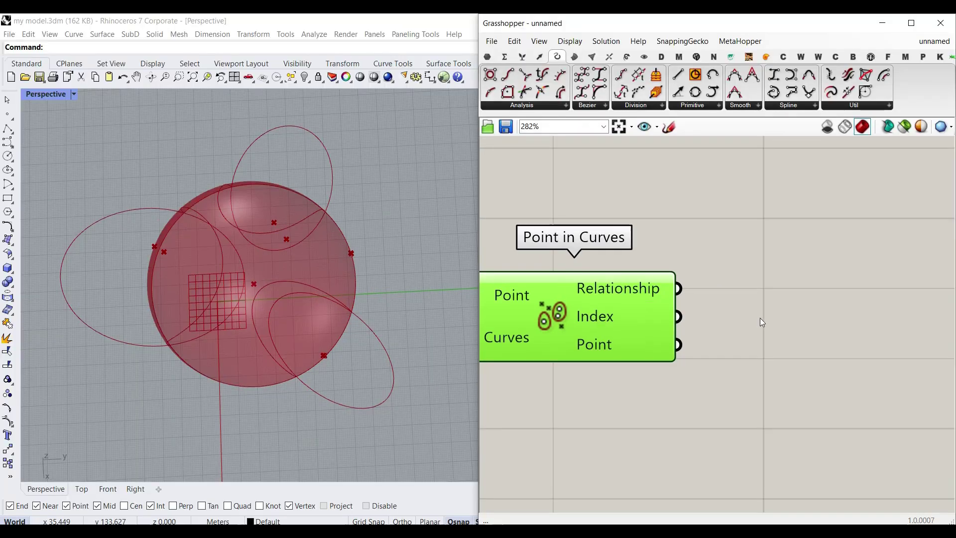
Add a Dispatch component above Point in Curves and feed the Relationship output into its Dispatch pattern.
click(805, 252)
double_click(805, 252)
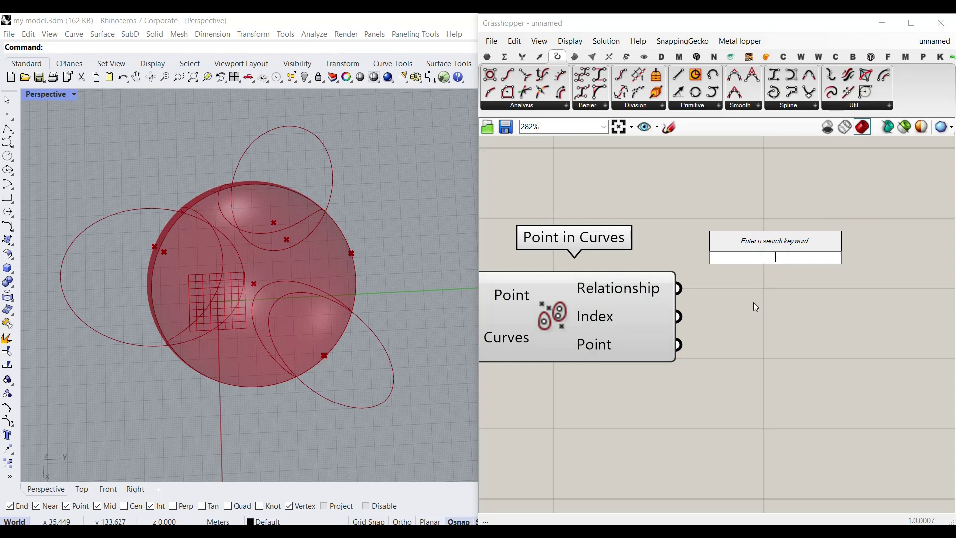
click(522, 57)
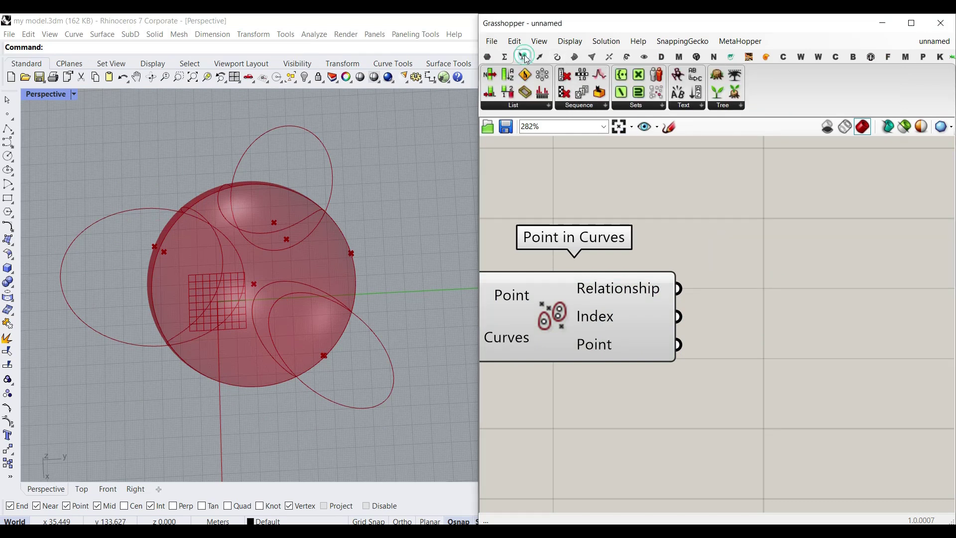
click(535, 107)
drag(518, 229, 791, 238)
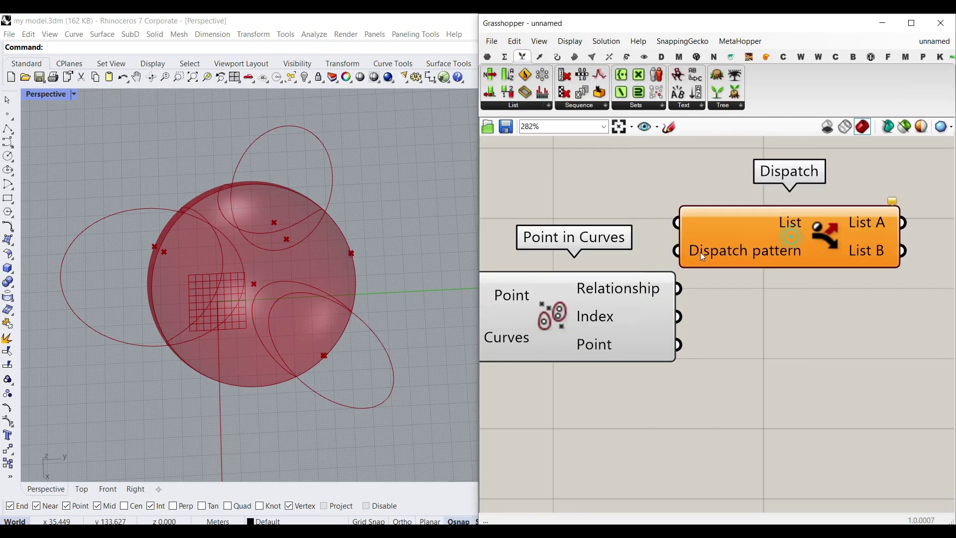
drag(701, 252, 765, 245)
drag(678, 287, 737, 243)
Connect the Fragments output of Surface Split to the List input of Dispatch.
right_drag(810, 265, 942, 257)
scroll(668, 251, down, 5)
right_drag(702, 259, 608, 251)
drag(551, 204, 714, 215)
click(716, 250)
scroll(614, 205, up, 2)
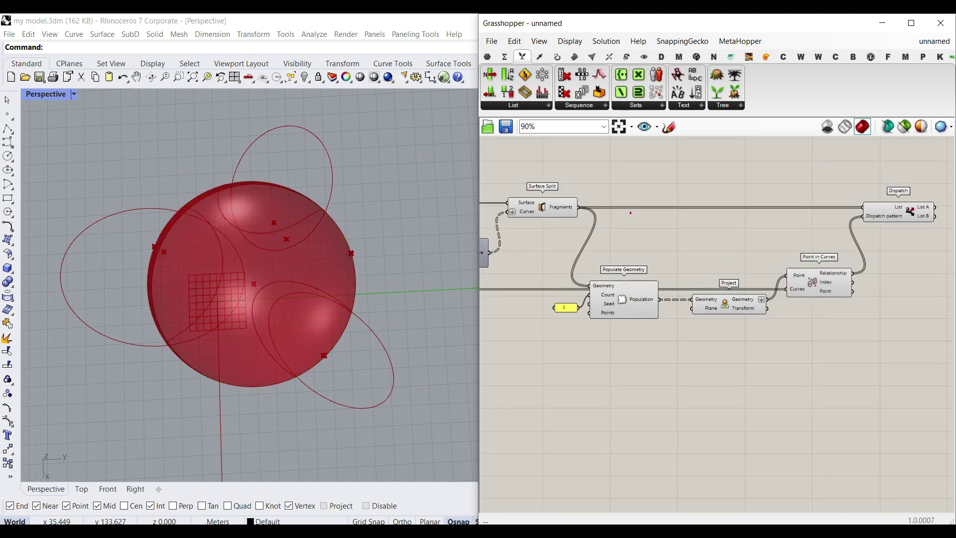
drag(577, 209, 864, 207)
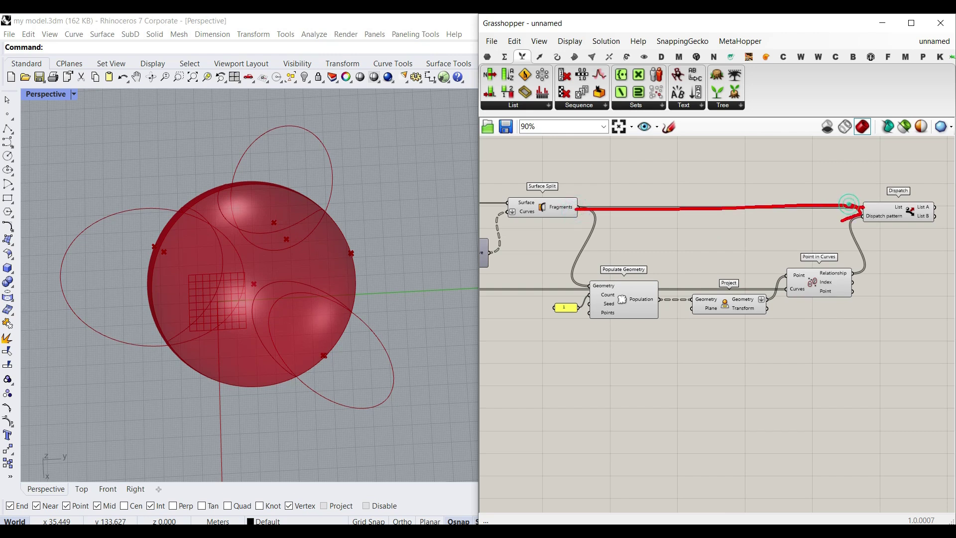
mouse_move(883, 332)
mouse_down()
mouse_move(807, 256)
mouse_move(588, 271)
mouse_move(682, 352)
mouse_move(875, 290)
mouse_up()
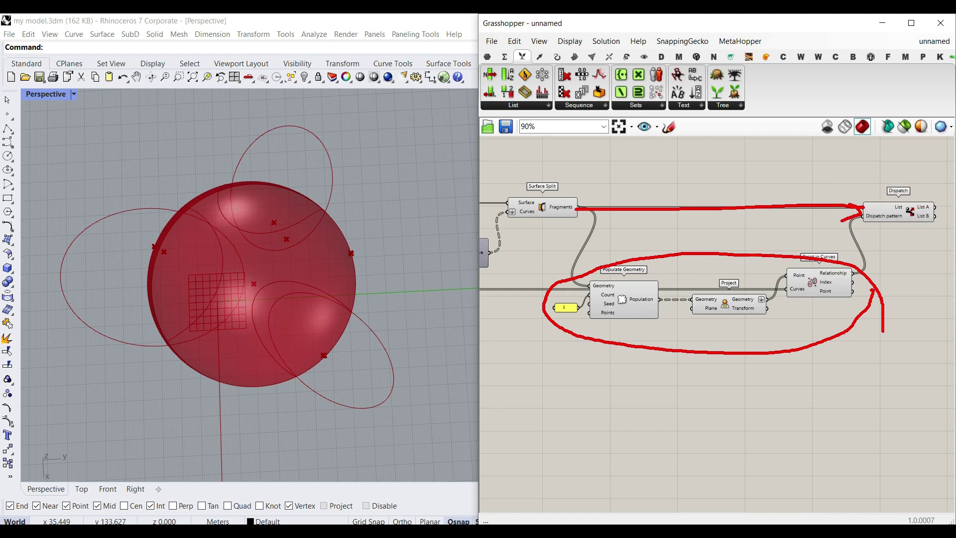
right_drag(862, 252, 671, 300)
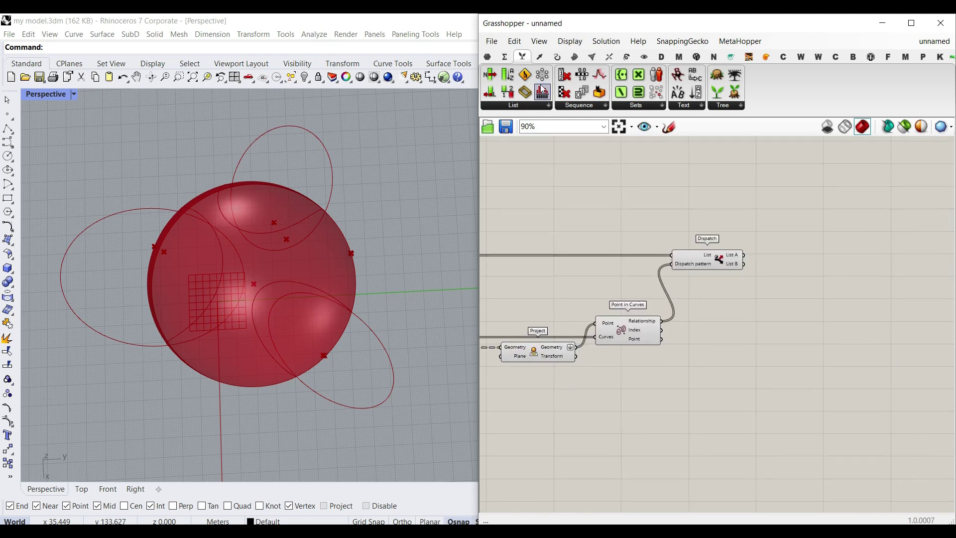
Add two Surface containers after Dispatch, one connected to List A and the other to List B.
click(487, 55)
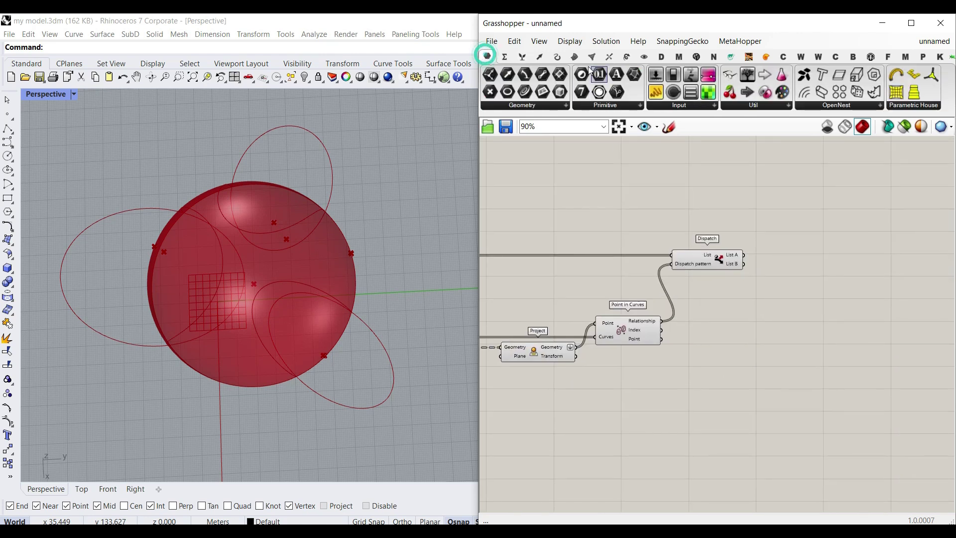
click(528, 106)
click(603, 251)
scroll(782, 272, up, 3)
click(752, 238)
drag(715, 243, 769, 308)
right_drag(730, 321, 837, 287)
Hide the preview of all components before the two Surface containers and select the List B container.
scroll(835, 320, down, 9)
drag(828, 363, 592, 278)
middle_click(693, 231)
click(695, 231)
scroll(744, 247, up, 5)
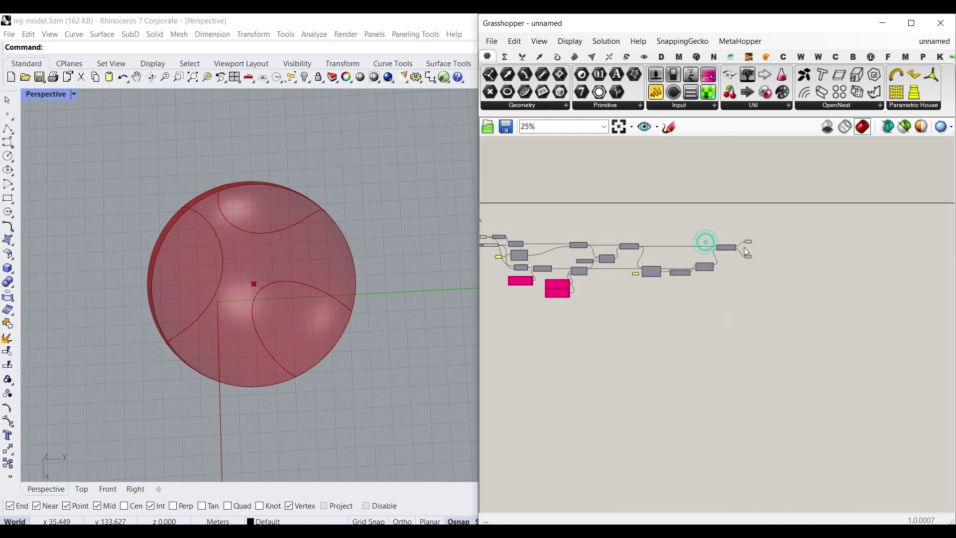
click(761, 273)
Turn the preview of the Ellipse component back on so the ellipses show around the dome.
scroll(613, 310, down, 2)
right_drag(614, 310, 762, 273)
right_drag(179, 304, 150, 274)
right_drag(540, 342, 750, 302)
right_drag(597, 303, 750, 293)
right_click(616, 247)
click(626, 267)
right_drag(331, 298, 349, 299)
scroll(530, 298, up, 2)
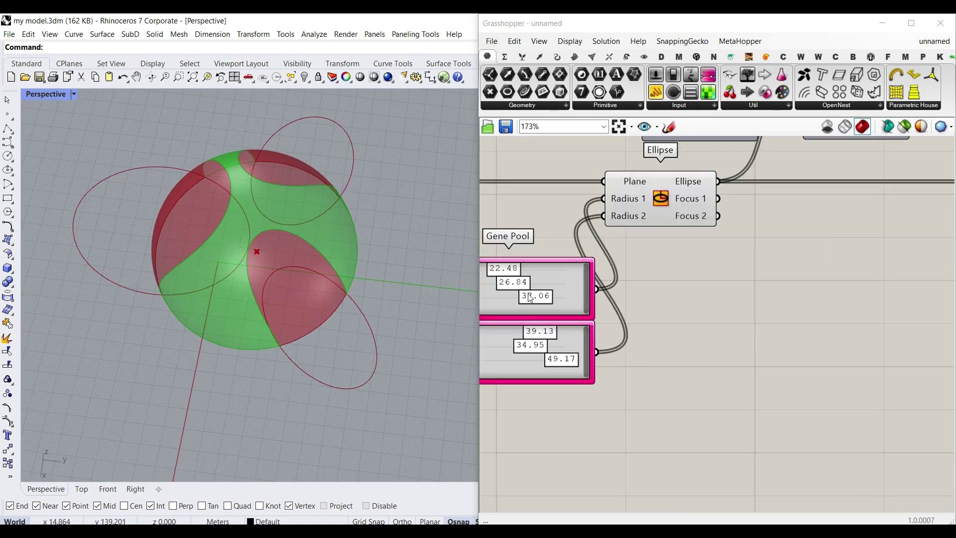
Try the first frame parameter in the gene pool at 0.33, and return it to 0.11.
right_drag(529, 295, 805, 298)
right_drag(668, 307, 741, 305)
drag(554, 248, 576, 249)
right_drag(354, 251, 310, 261)
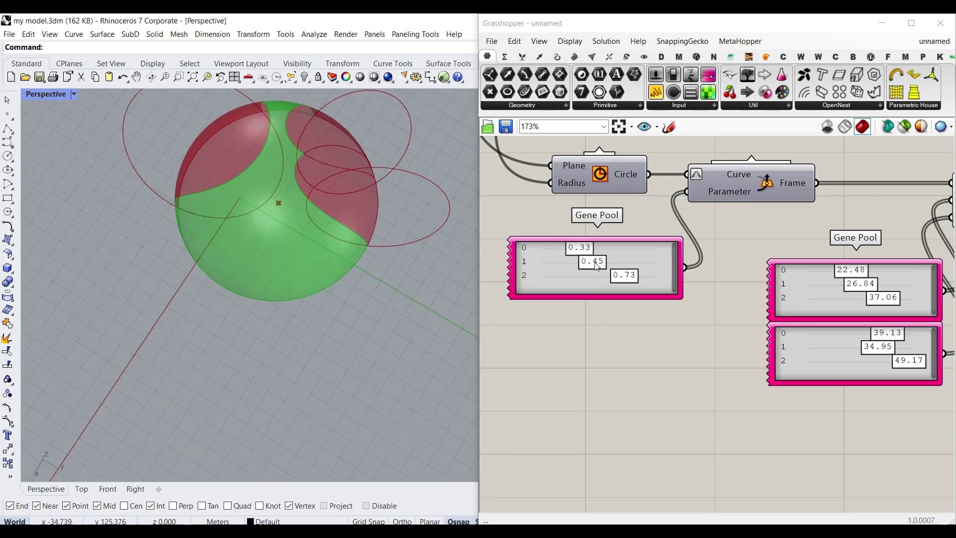
drag(576, 249, 554, 249)
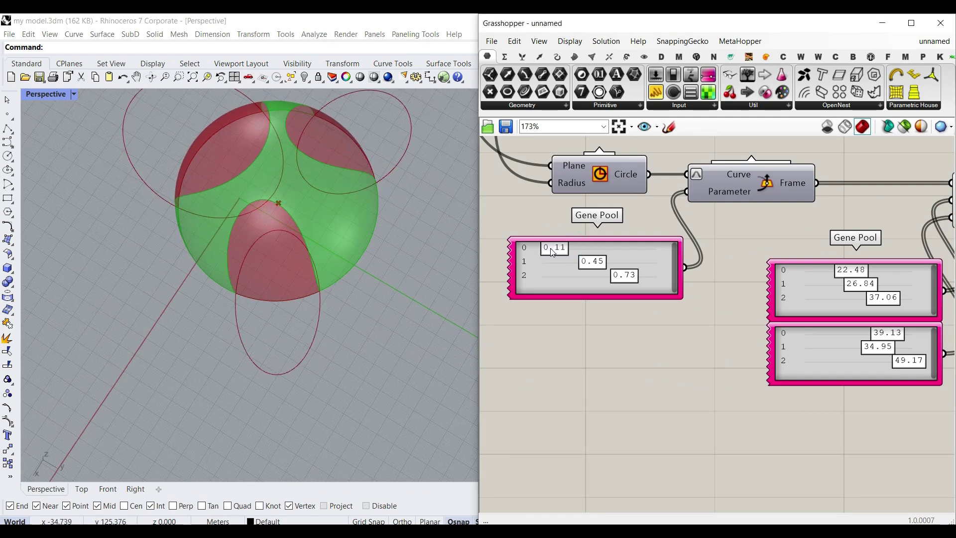
Increase the first value in the Radius 1 gene pool to widen the first ellipse.
right_drag(645, 269, 548, 260)
mouse_move(750, 268)
mouse_down()
mouse_move(769, 269)
mouse_move(737, 269)
mouse_move(767, 269)
mouse_up()
right_drag(214, 299, 261, 299)
Bake the surfaces from Dispatch's List A to Layer 01.
right_drag(783, 241, 651, 246)
scroll(698, 249, down, 8)
right_drag(906, 231, 737, 240)
scroll(733, 224, up, 6)
scroll(686, 248, up, 1)
right_drag(262, 294, 260, 253)
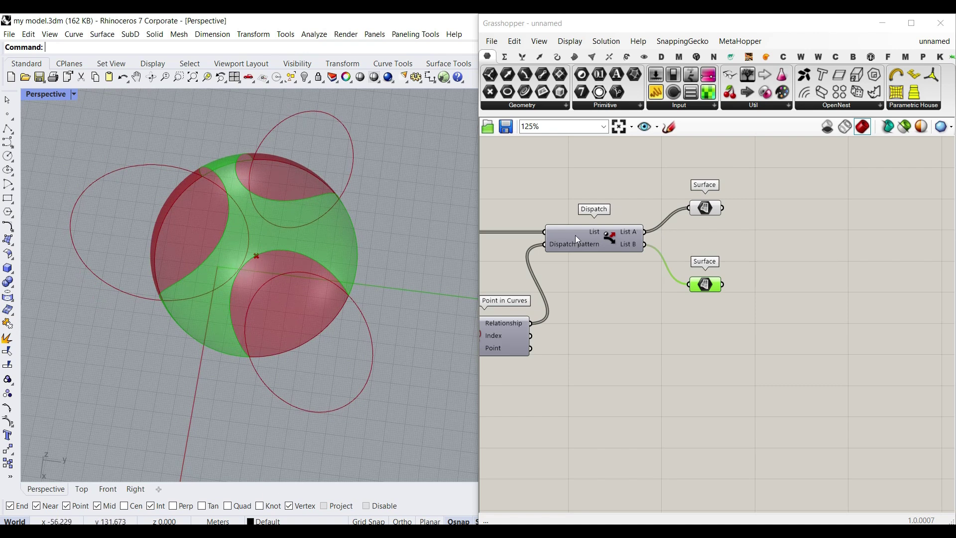
right_click(709, 207)
click(737, 253)
click(722, 173)
click(742, 371)
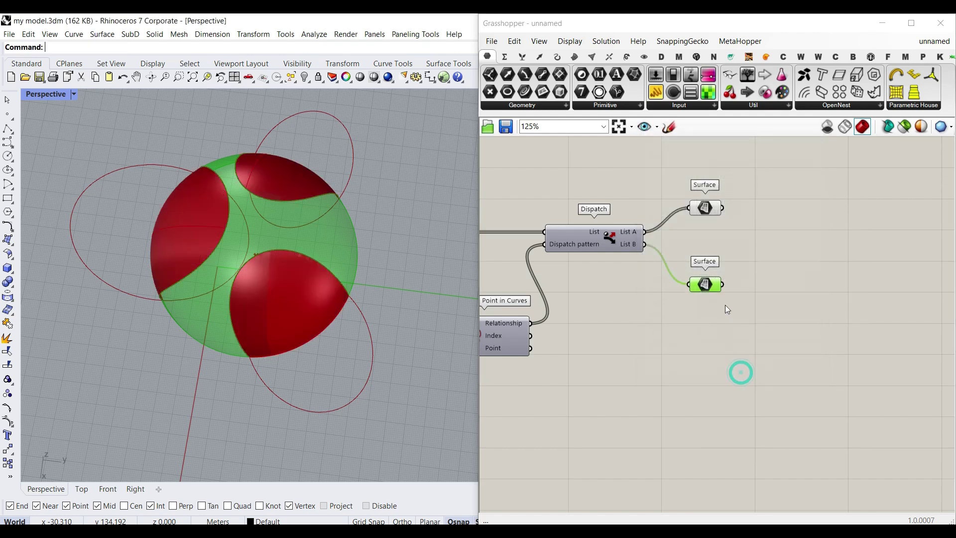
Bake the surface from Dispatch's List B to Layer 02.
right_click(702, 284)
click(739, 326)
click(722, 254)
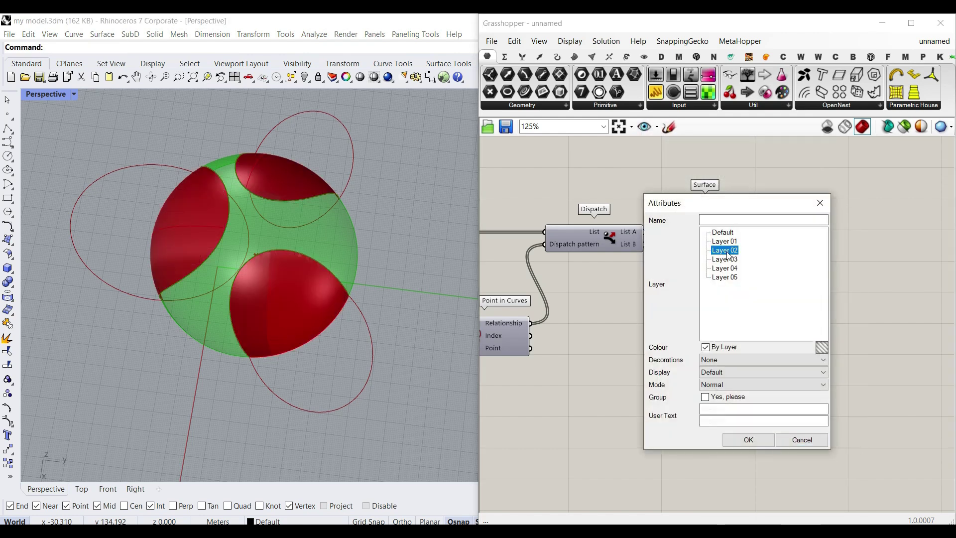
click(749, 435)
Select all baked dome surfaces and move them away from the Grasshopper preview.
scroll(399, 328, down, 7)
drag(406, 344, 241, 241)
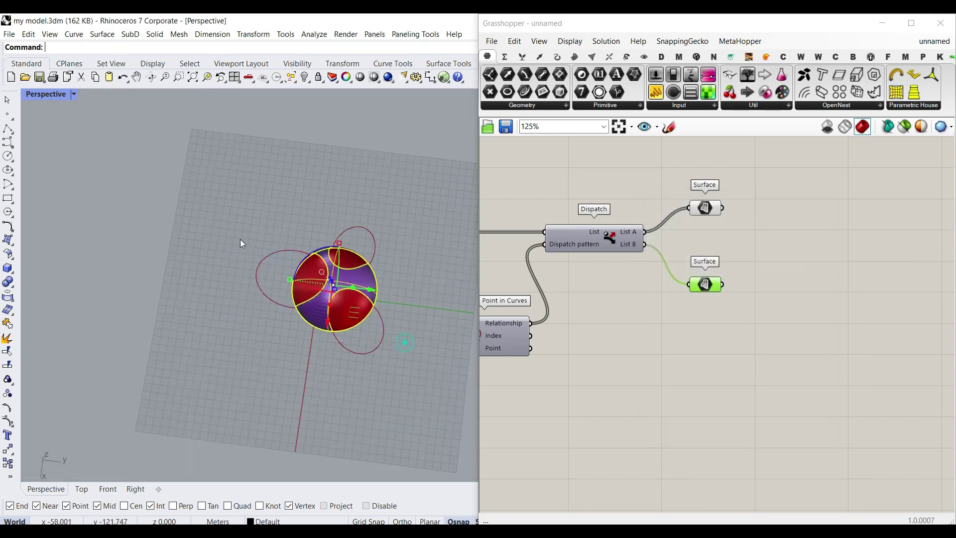
drag(366, 288, 244, 261)
click(240, 227)
Inspect the relocated baked dome and delete all of its surfaces.
right_drag(192, 262, 178, 204)
scroll(184, 249, up, 8)
right_drag(212, 294, 191, 327)
scroll(199, 328, down, 5)
drag(276, 369, 148, 209)
key(Delete)
scroll(341, 316, up, 5)
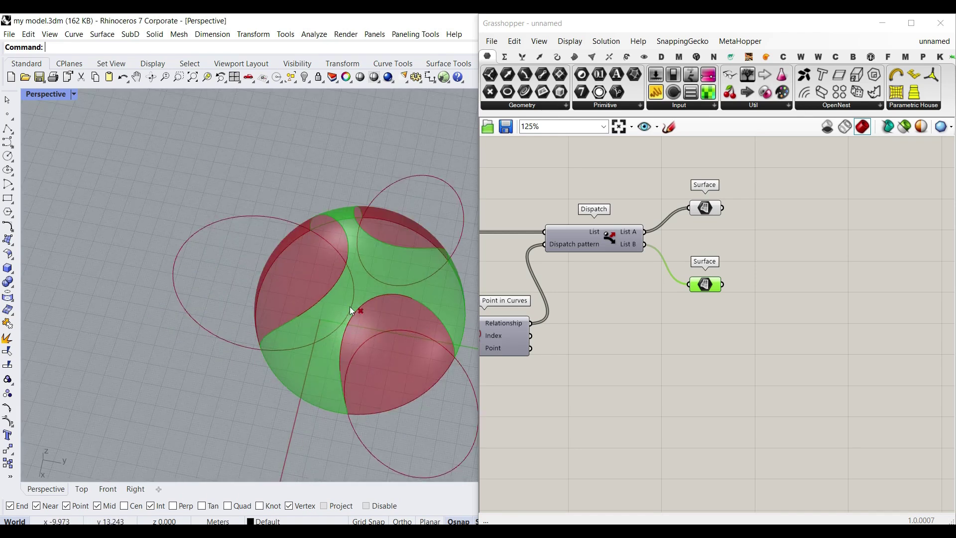
Shift the List B Surface container slightly outward and add a Quad Remesh component after it.
drag(705, 285, 726, 293)
scroll(175, 309, down, 3)
scroll(292, 314, up, 6)
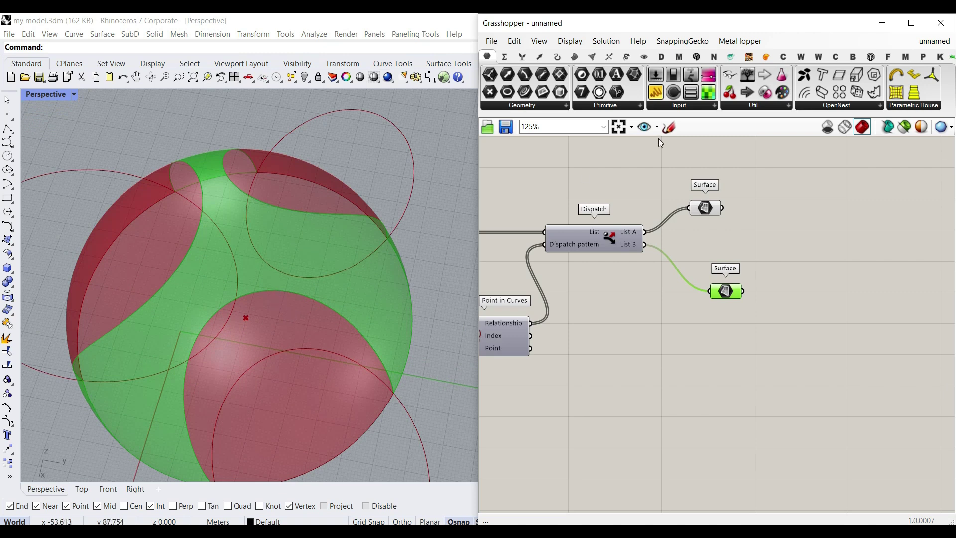
click(592, 57)
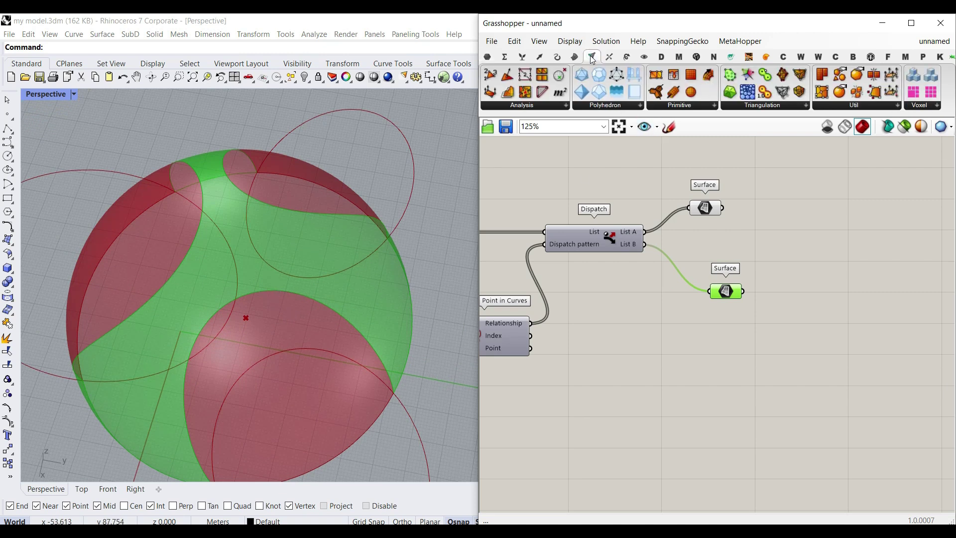
click(792, 106)
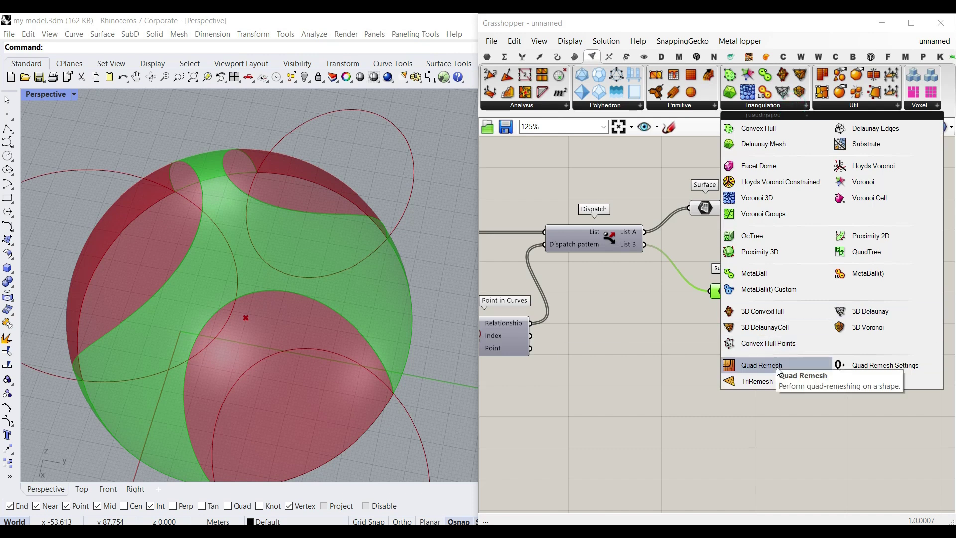
drag(772, 364, 859, 368)
right_drag(864, 365, 746, 295)
Connect the List B Surface to Quad Remesh's Mesh input, reposition the component and check the resulting mesh on the dome.
scroll(647, 219, up, 3)
drag(613, 224, 739, 324)
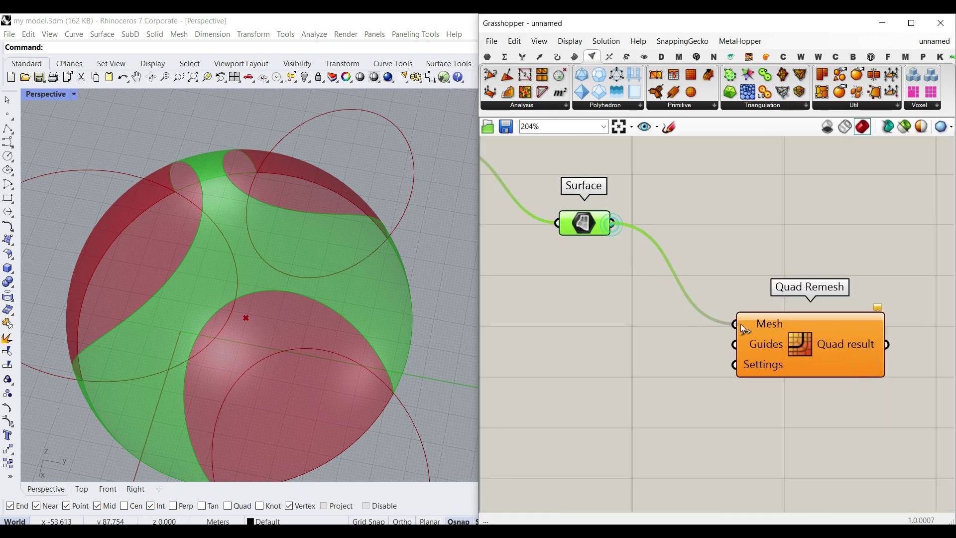
drag(806, 352, 825, 316)
click(698, 238)
scroll(323, 293, up, 5)
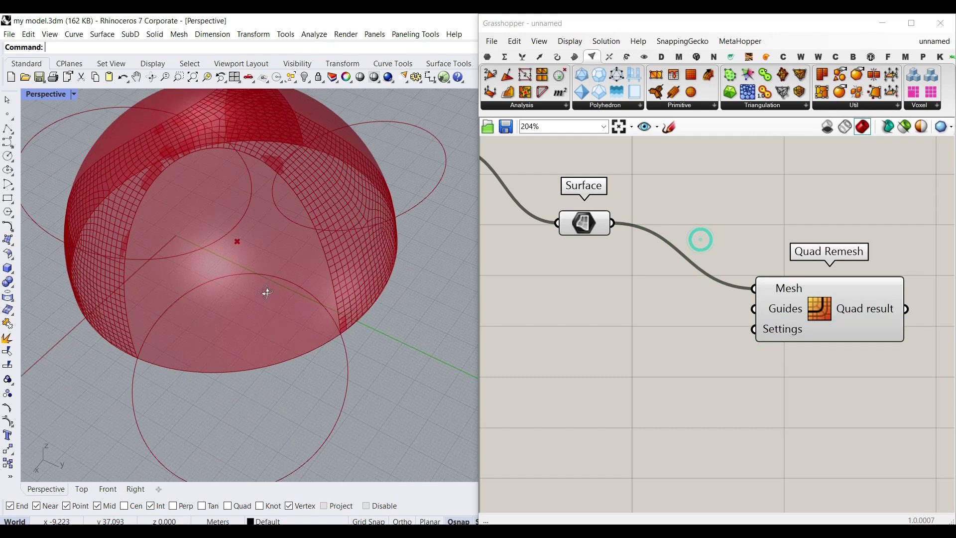
scroll(351, 294, up, 3)
scroll(337, 244, down, 8)
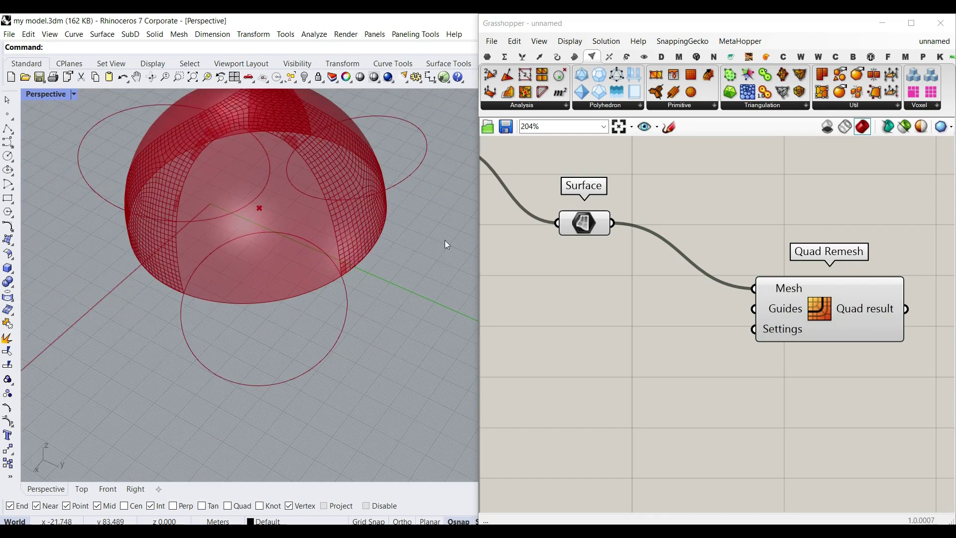
Add a Curve container and feed it from the List B Surface container to extract the shell's edge curves.
click(491, 58)
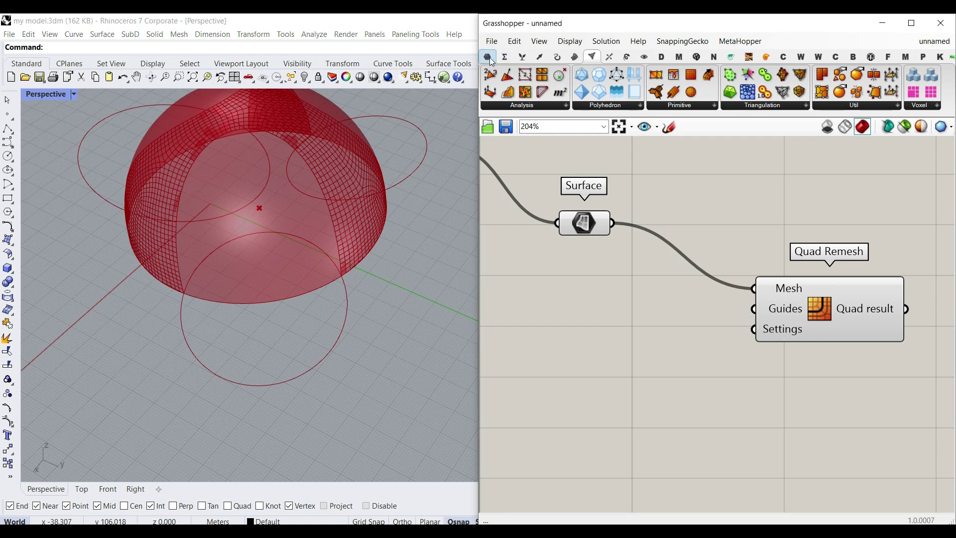
click(490, 58)
drag(525, 92, 629, 286)
drag(608, 232, 626, 302)
scroll(222, 242, down, 8)
right_drag(224, 243, 257, 299)
scroll(207, 308, up, 8)
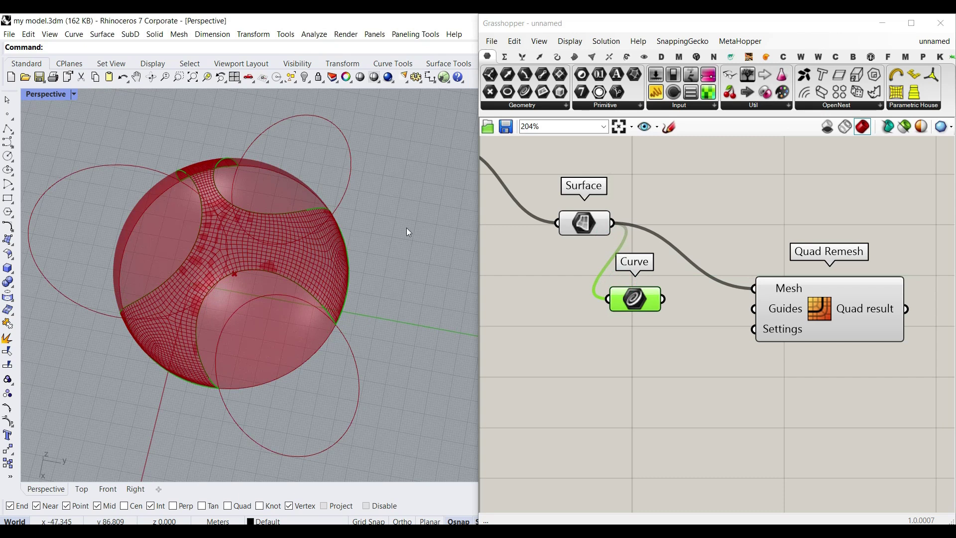
Connect the Curve container to Quad Remesh's Guides input and inspect how the mesh follows the shell edges.
drag(663, 299, 754, 309)
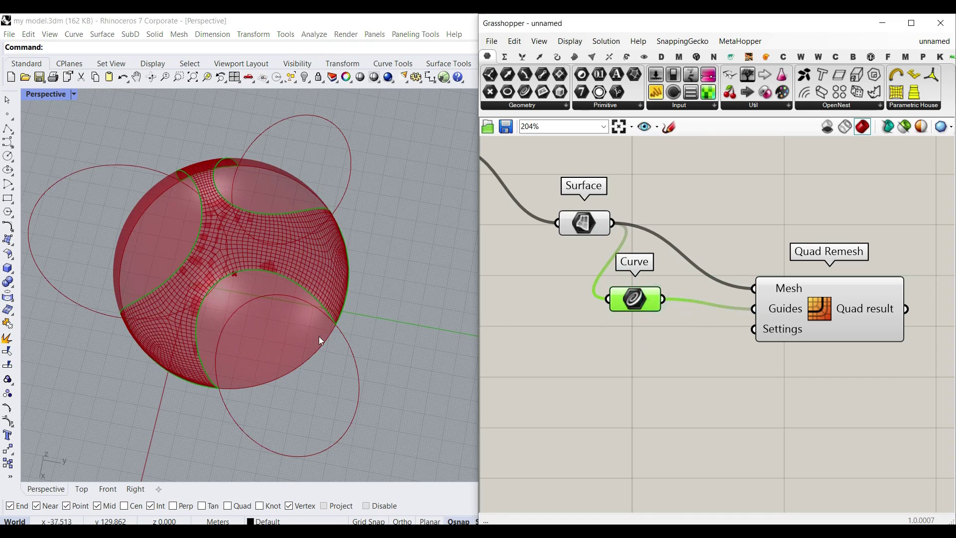
scroll(225, 301, up, 3)
scroll(213, 291, down, 3)
right_drag(229, 286, 284, 296)
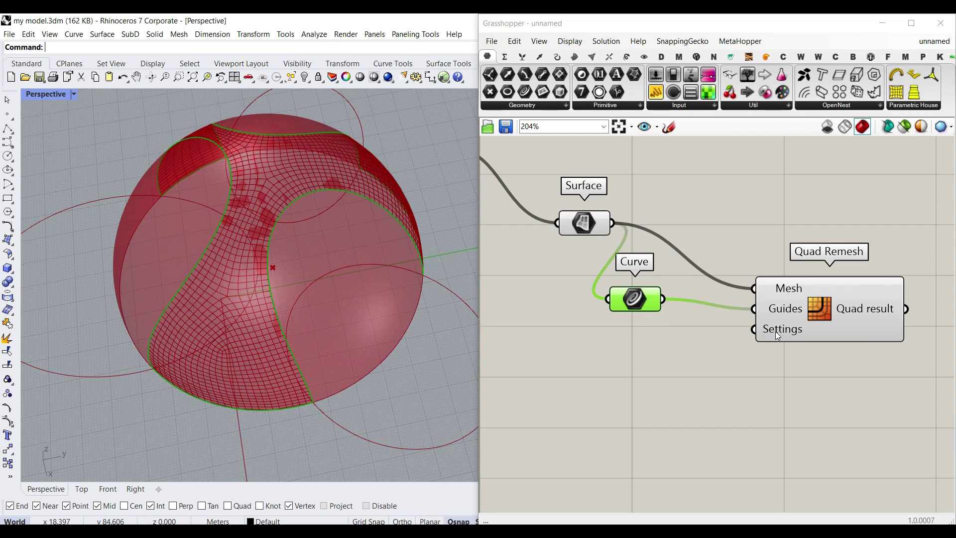
Add a Quad Remesh Settings component and connect it to Quad Remesh's Settings input.
mouse_move(775, 331)
click(574, 56)
click(591, 56)
click(785, 106)
drag(885, 366, 754, 329)
right_drag(602, 379, 784, 345)
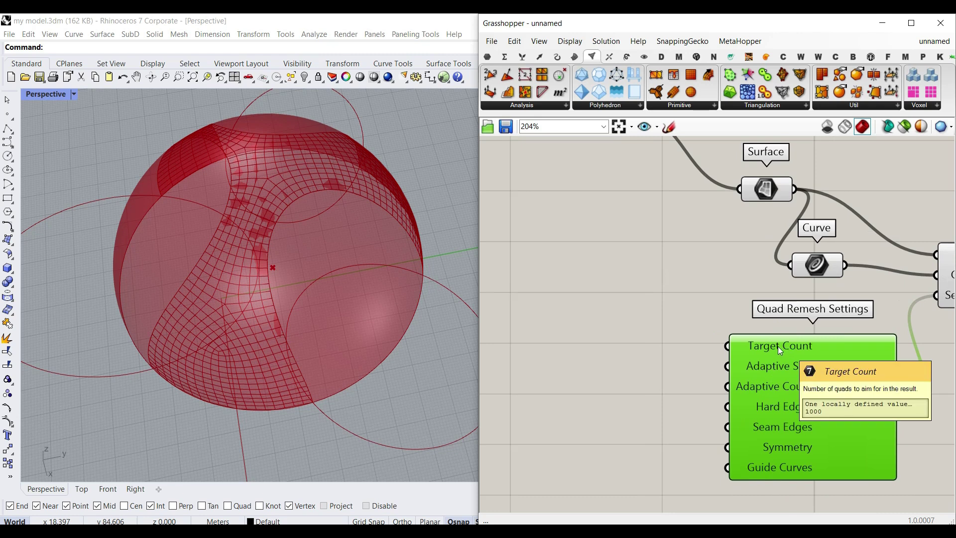
Create a number slider with value 200 and connect it to the settings' Target Count.
double_click(586, 348)
text(200)
key(Return)
drag(692, 346, 708, 351)
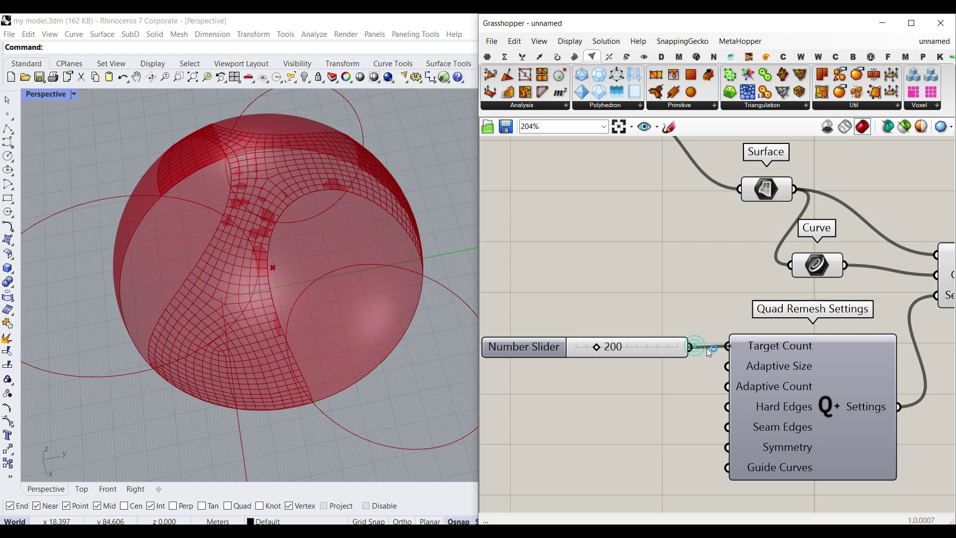
Try several Target Count values while checking the mesh density, and settle the slider at 112.
drag(597, 348, 591, 348)
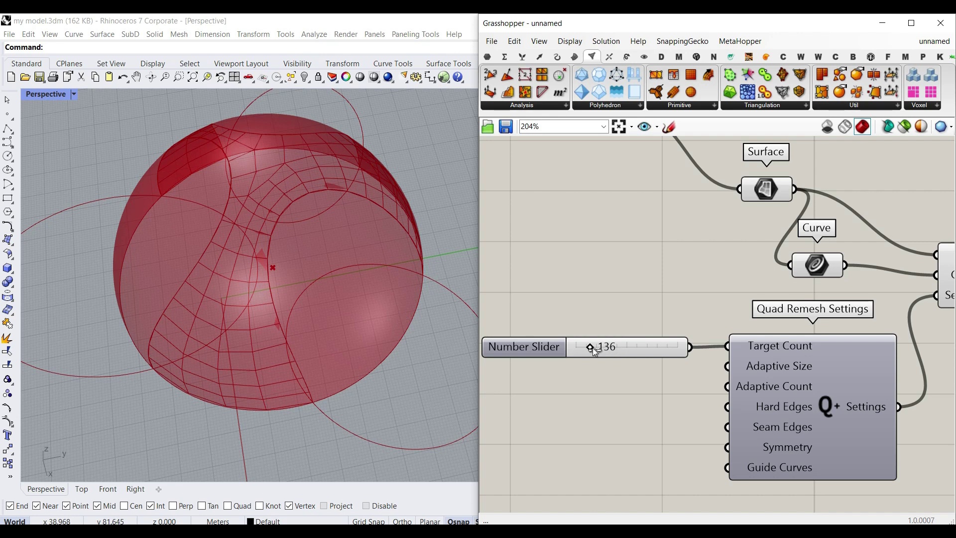
drag(601, 351, 601, 350)
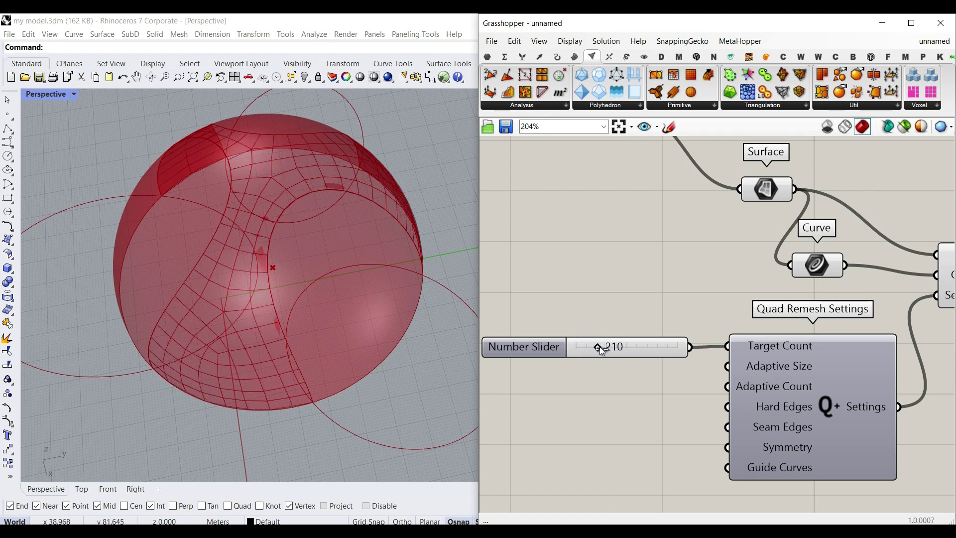
scroll(215, 346, up, 5)
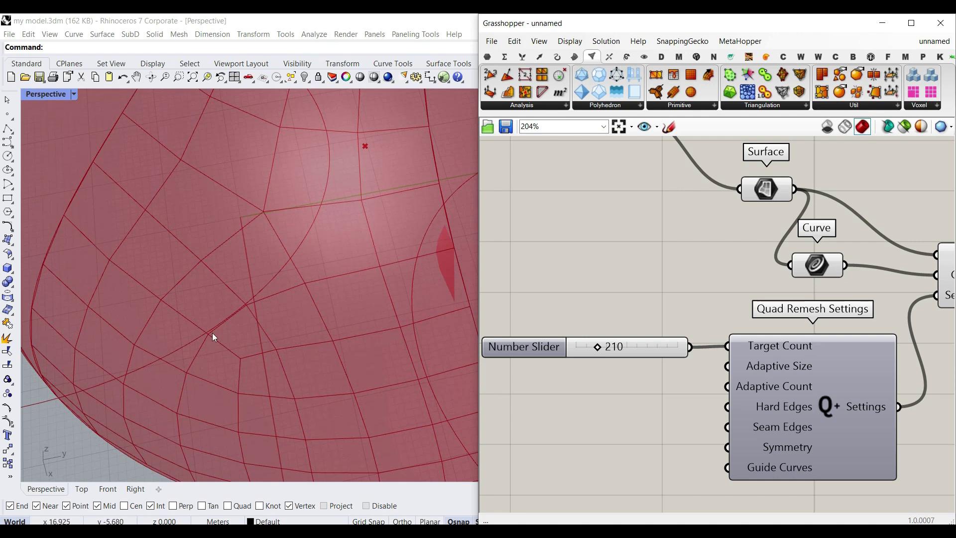
scroll(226, 349, down, 5)
drag(598, 348, 589, 350)
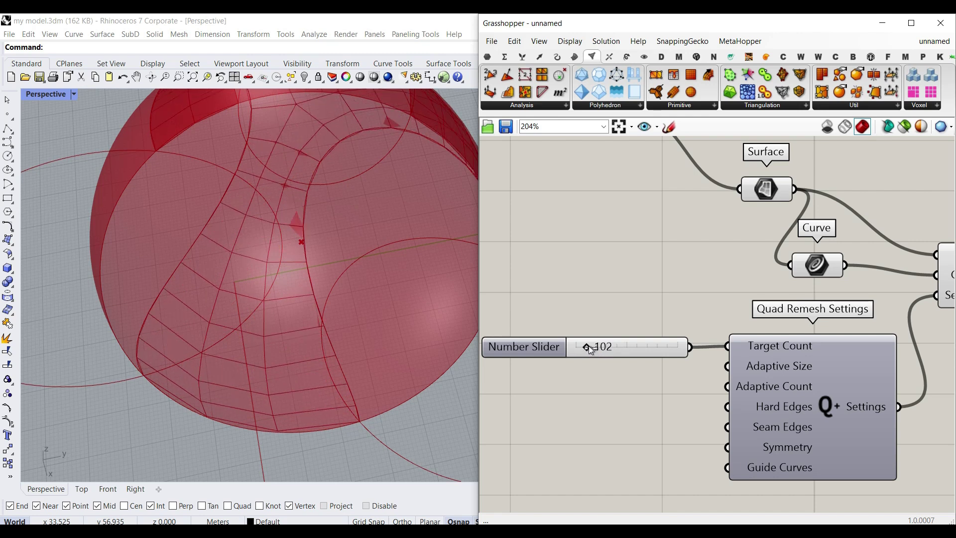
right_drag(274, 379, 281, 312)
scroll(209, 334, down, 8)
scroll(220, 372, up, 6)
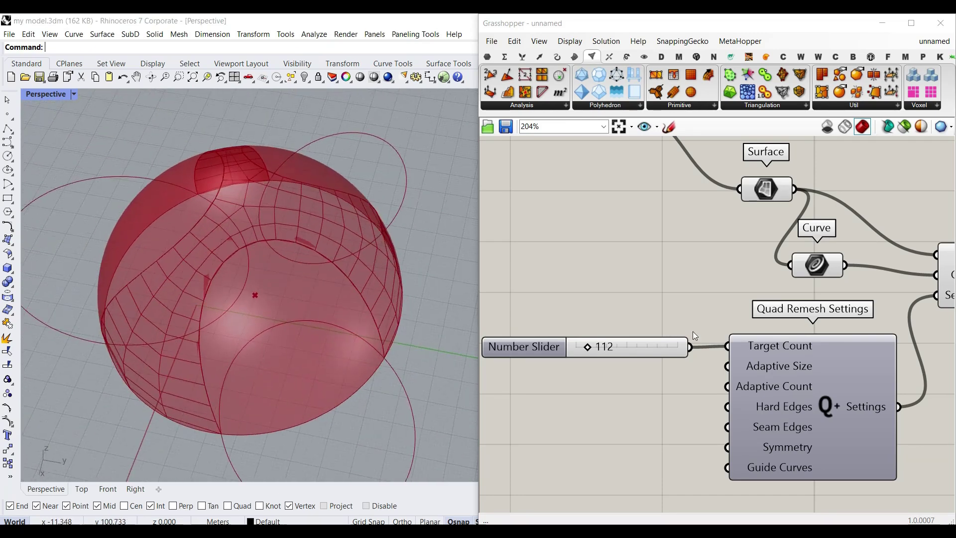
Hide the preview of the dome's split surfaces so only the quad-remeshed shell and the ellipses are displayed.
scroll(778, 261, down, 2)
right_drag(778, 261, 667, 268)
scroll(667, 269, down, 3)
click(581, 266)
right_click(543, 217)
click(563, 235)
right_drag(279, 269, 244, 259)
scroll(344, 222, down, 6)
scroll(400, 245, up, 6)
right_drag(401, 245, 326, 255)
scroll(277, 227, down, 7)
scroll(799, 328, up, 3)
Bake the Quad Remesh result and move the baked mesh beside the Grasshopper preview.
right_click(752, 332)
click(762, 351)
click(785, 469)
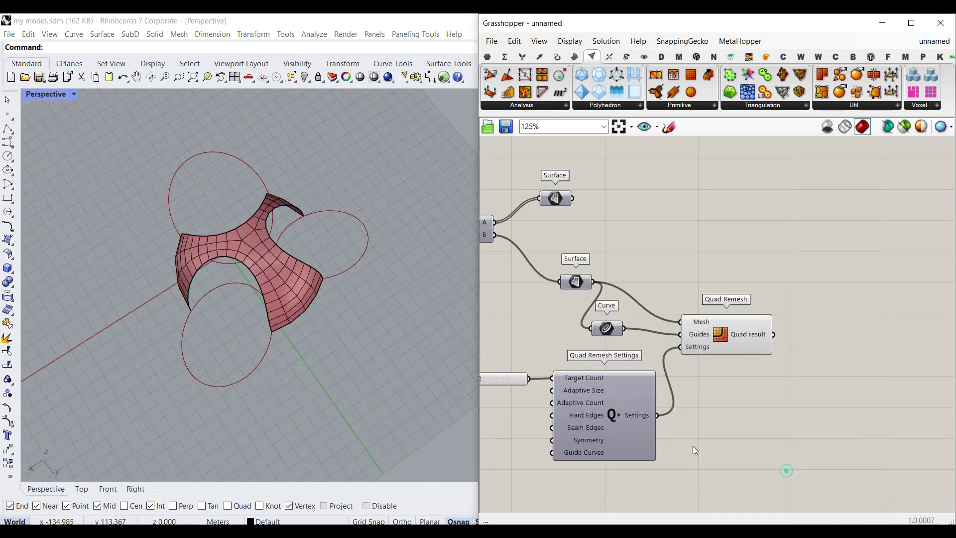
drag(299, 305, 456, 359)
click(398, 404)
Inspect the baked mesh from several angles, and undo its move and bake.
right_drag(398, 405, 259, 304)
scroll(219, 276, down, 6)
scroll(369, 278, up, 6)
right_drag(219, 276, 357, 314)
scroll(356, 316, down, 2)
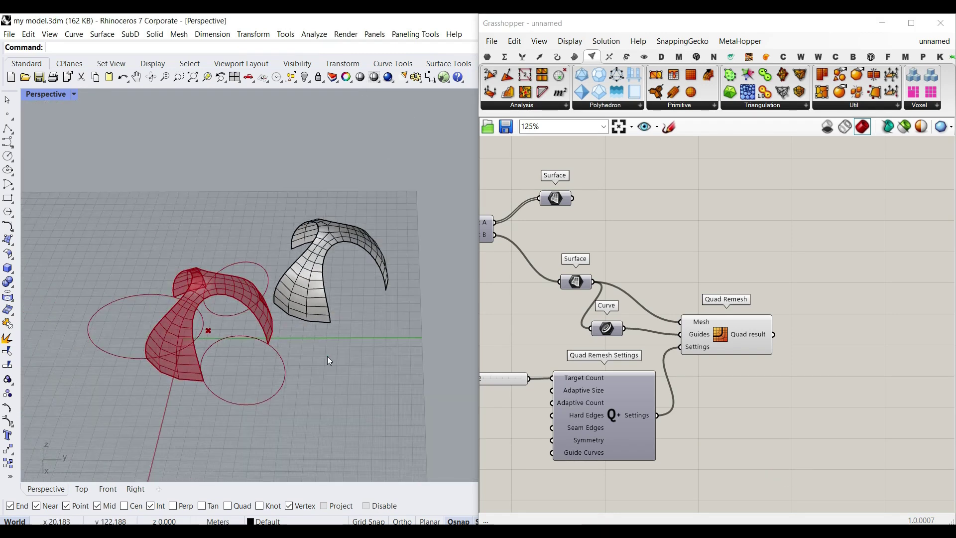
key(ctrl+z)
key(ctrl+z)
Set the first Radius 1 gene of the Ellipse component to 27.04 and check the remeshed shell.
right_drag(597, 356, 728, 342)
right_drag(553, 377, 768, 359)
scroll(769, 361, down, 8)
scroll(748, 344, up, 10)
right_drag(817, 330, 708, 348)
drag(742, 309, 732, 312)
right_drag(323, 325, 181, 352)
scroll(152, 358, up, 3)
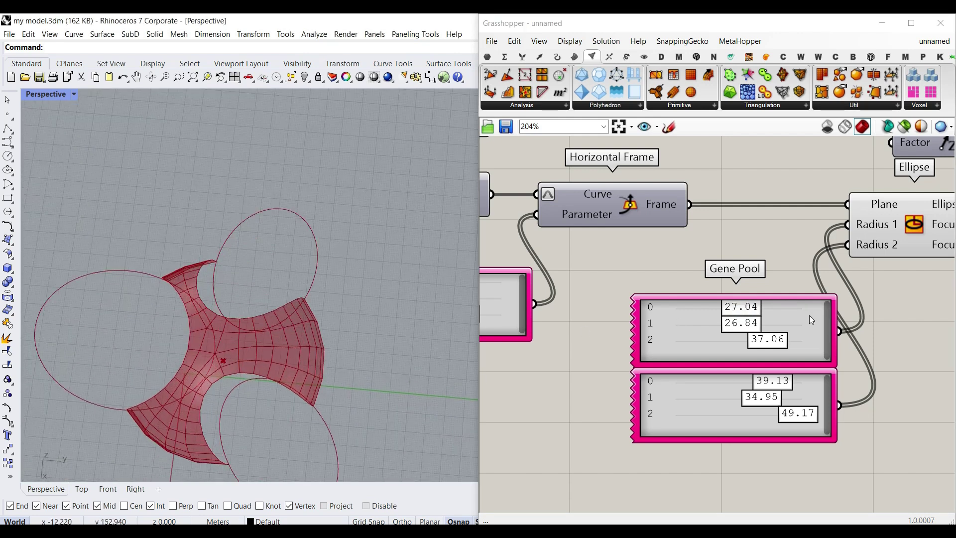
Move the List B Surface and Quad Remesh components away from Dispatch and rearrange the Curve container between them.
scroll(812, 320, down, 4)
right_drag(847, 317, 695, 312)
right_drag(937, 299, 621, 301)
right_drag(941, 316, 580, 314)
drag(863, 387, 582, 252)
drag(835, 268, 952, 261)
right_drag(861, 271, 659, 287)
drag(768, 269, 820, 254)
right_drag(619, 257, 755, 274)
drag(647, 254, 739, 268)
drag(854, 270, 854, 279)
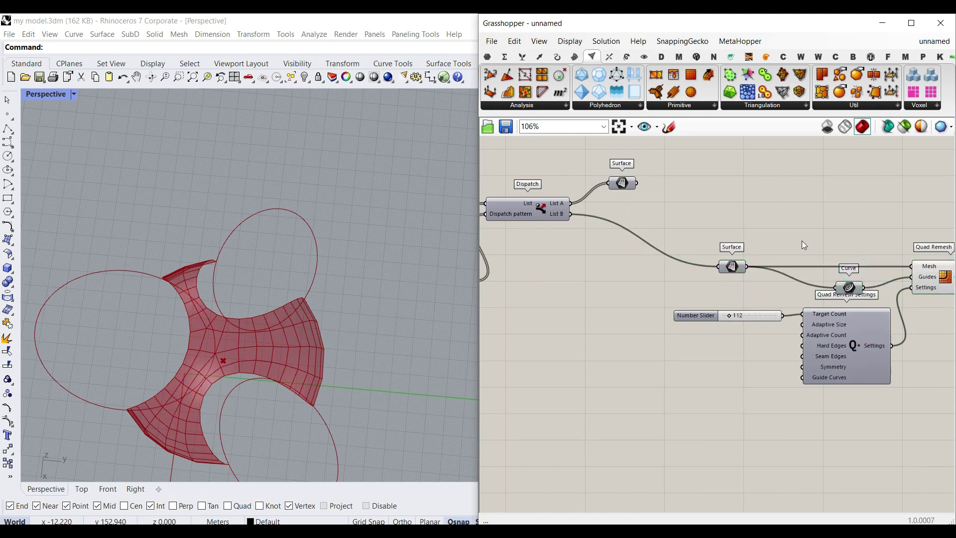
Disconnect the Surface container from Dispatch's List B and connect List B to a new Cull Pattern component instead.
ctrl+drag(703, 257, 717, 266)
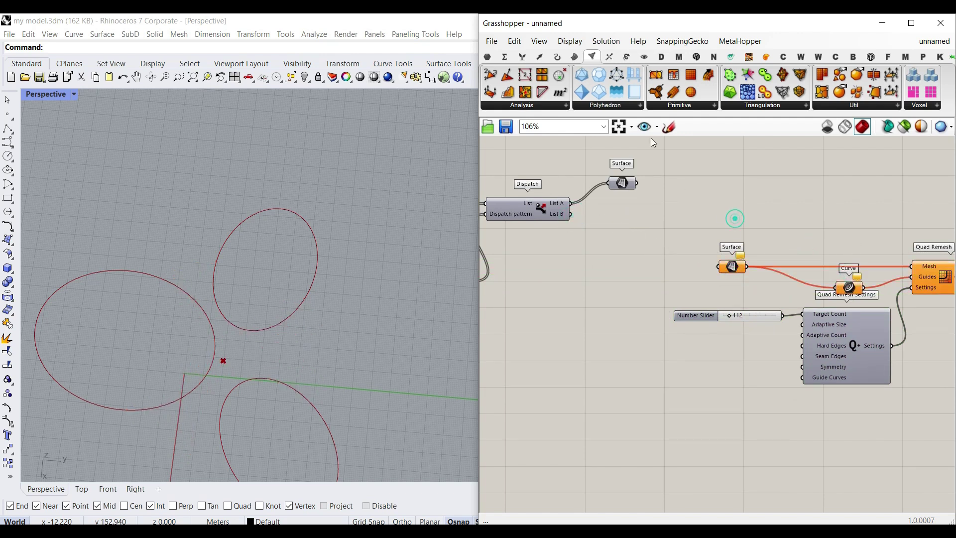
click(519, 58)
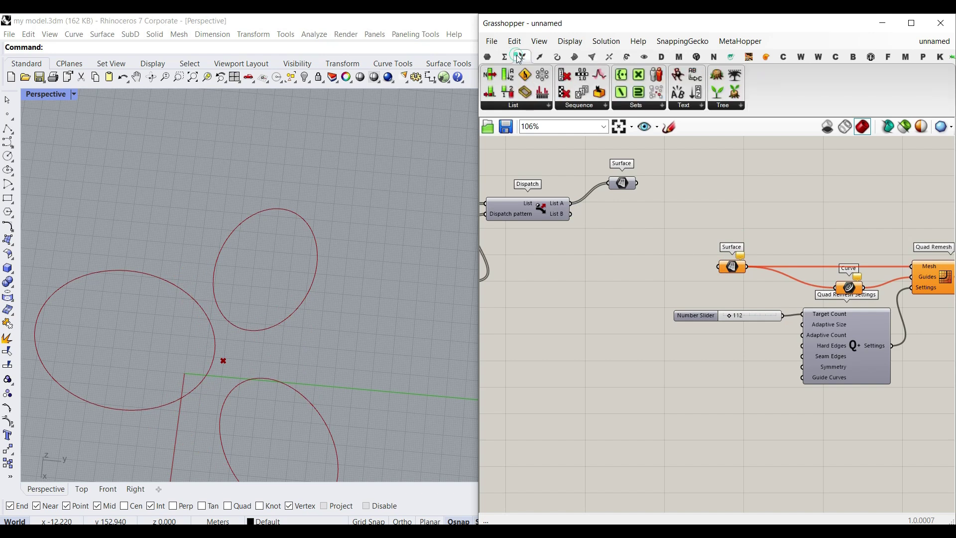
click(595, 108)
click(604, 163)
scroll(669, 252, up, 3)
click(634, 244)
right_drag(553, 252, 634, 244)
drag(668, 225, 667, 225)
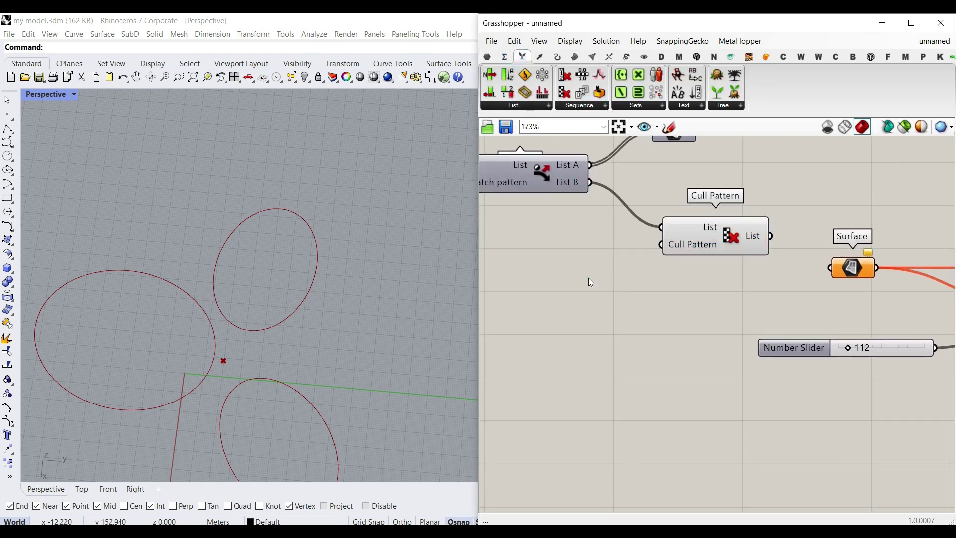
Add a Boolean Toggle, connect it to the Cull Pattern input and rename it "Quad?".
double_click(588, 278)
text(tog)
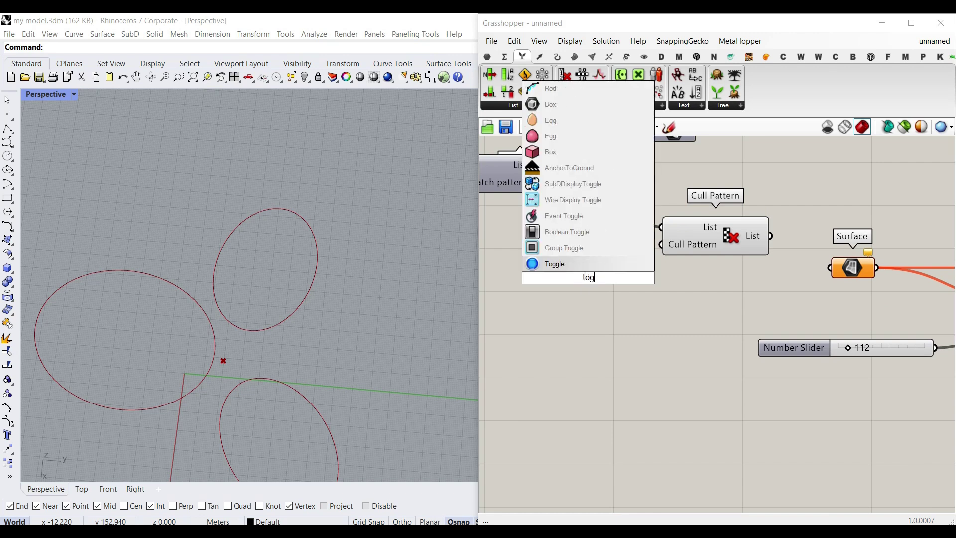
click(572, 232)
drag(653, 278, 666, 255)
right_click(596, 277)
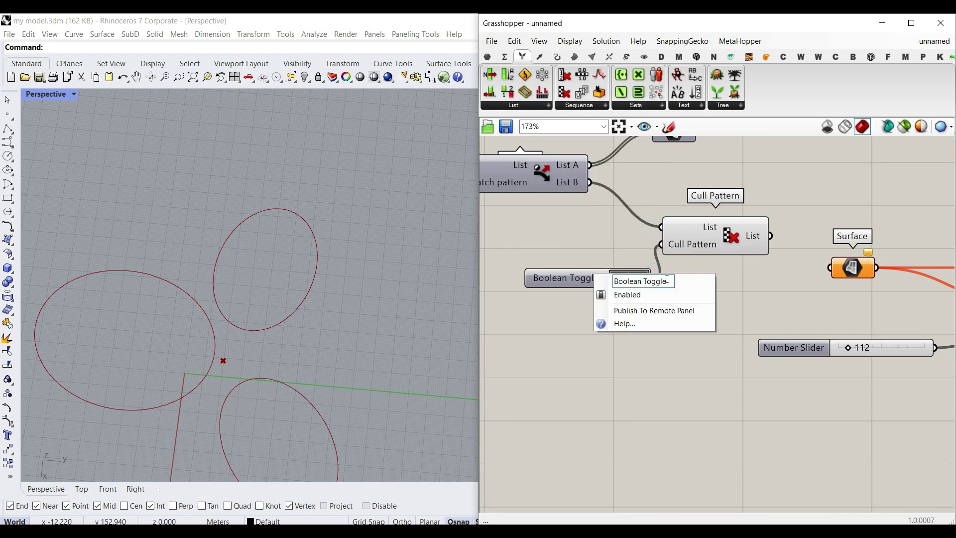
text(M)
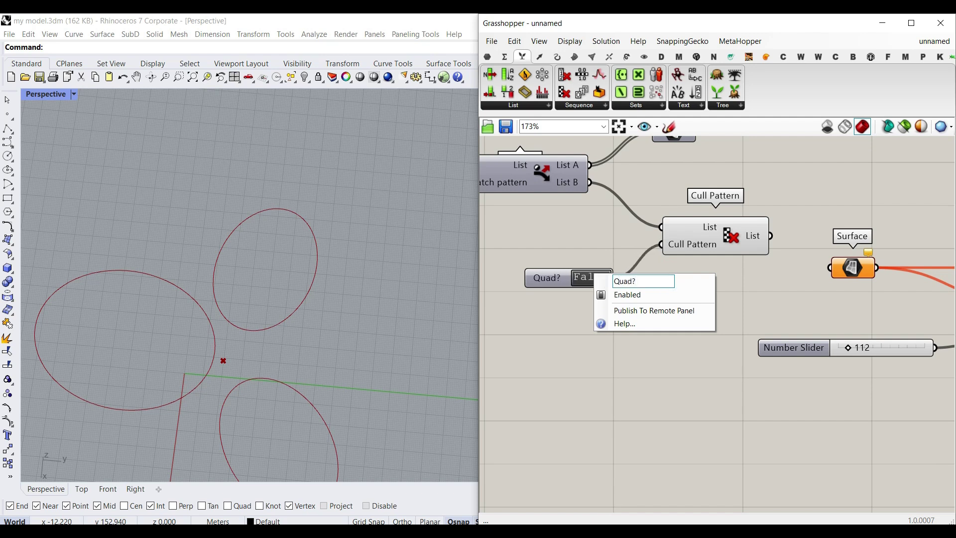
key(Return)
click(573, 212)
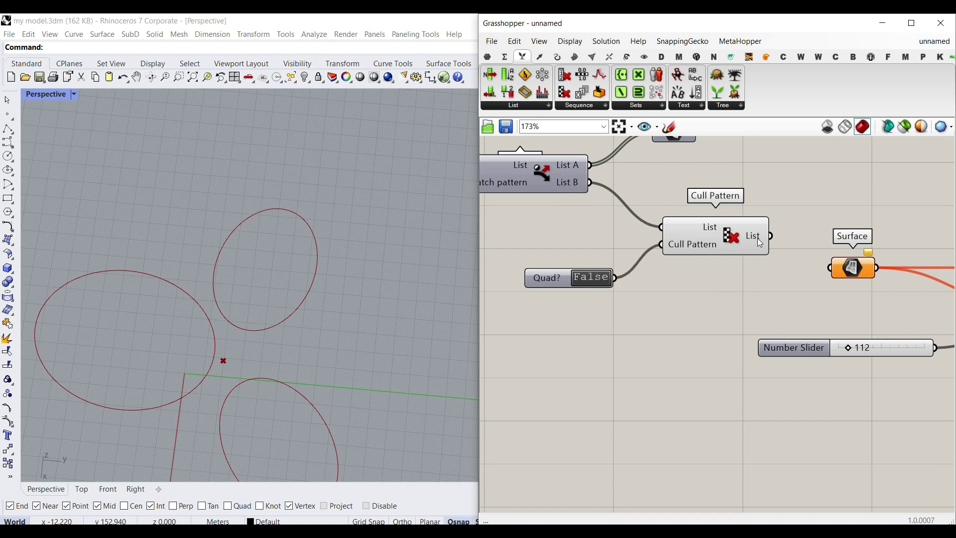
Connect Cull Pattern's list output to the Surface container and test the Quad? toggle at True and False.
drag(767, 238, 825, 279)
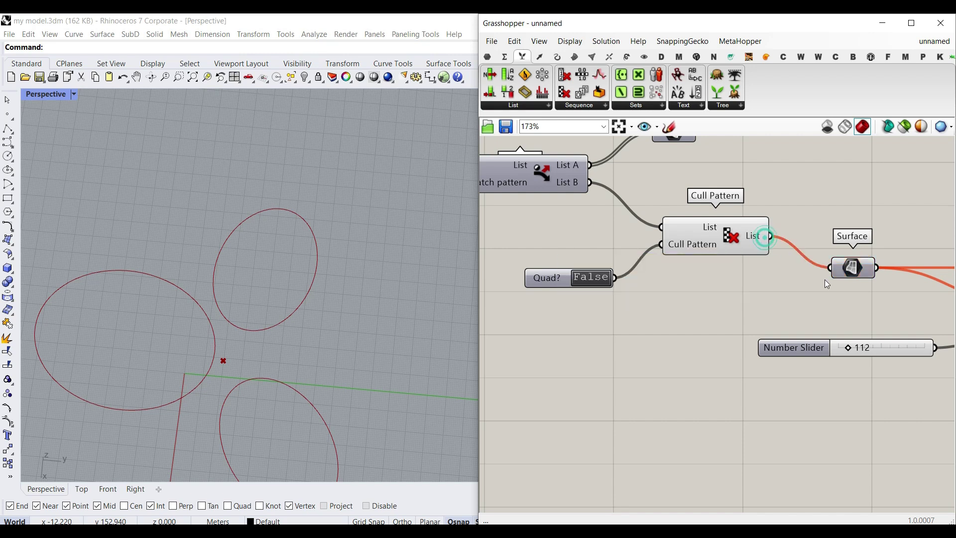
double_click(581, 287)
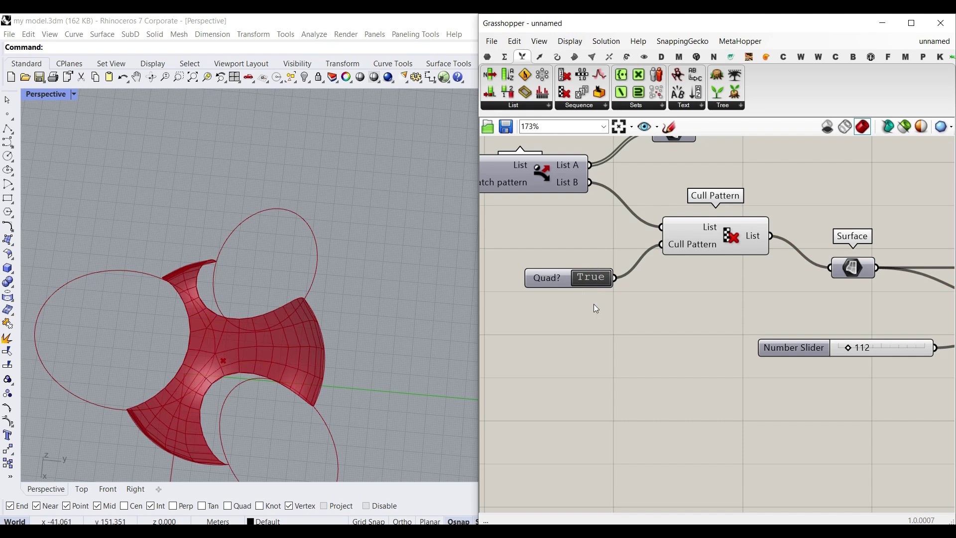
double_click(590, 283)
right_drag(251, 344, 249, 309)
Duplicate the Cull Pattern component above the original and invert the copy's Cull Pattern input.
right_drag(773, 247, 720, 299)
click(686, 287)
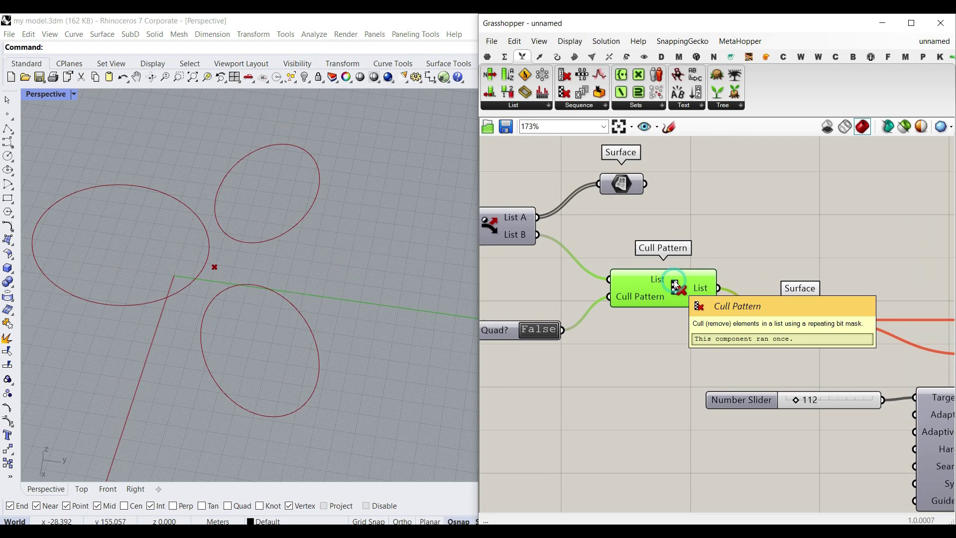
alt+drag(686, 287, 686, 242)
right_click(641, 250)
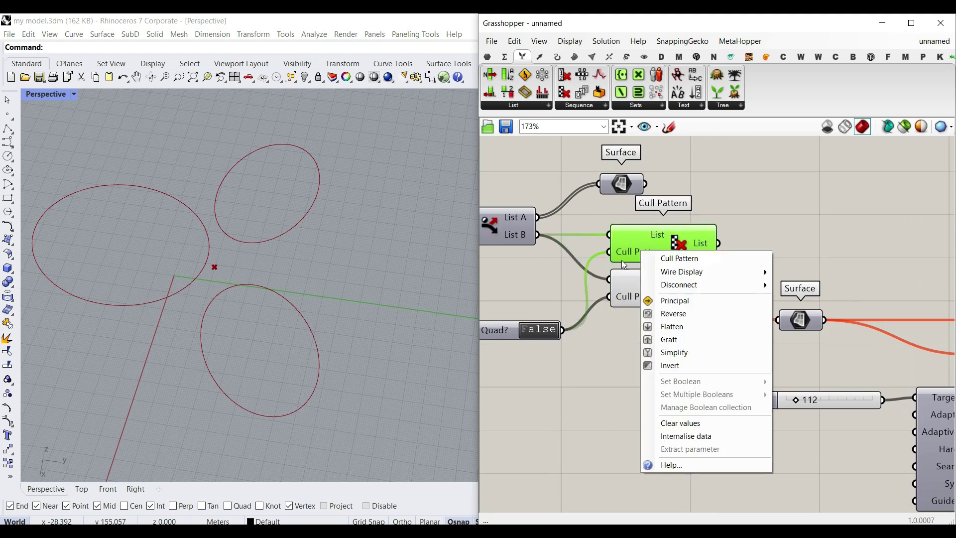
click(685, 367)
click(681, 364)
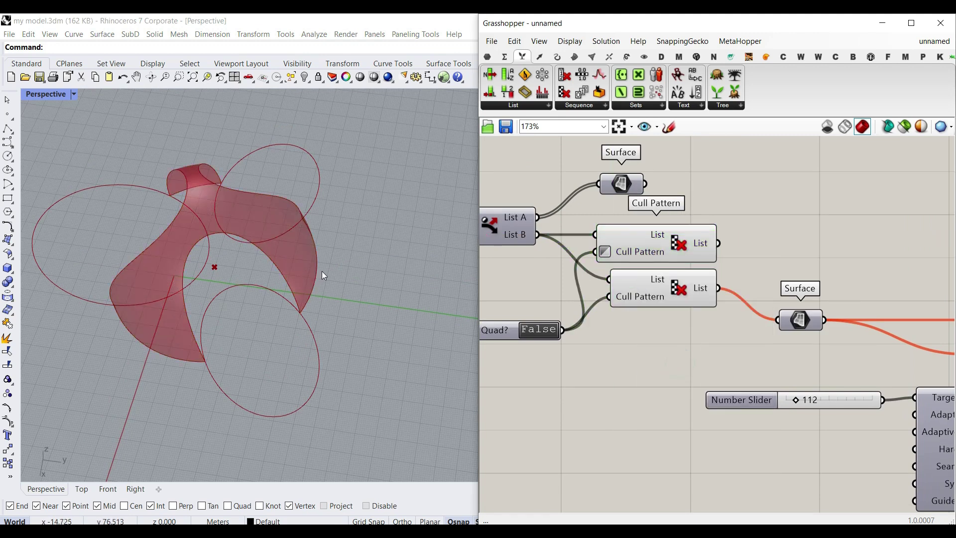
Set the Quad? toggle to True and hide the preview of the Cull Pattern feeding the Surface container.
double_click(532, 334)
right_click(684, 287)
click(696, 306)
right_drag(868, 357, 640, 324)
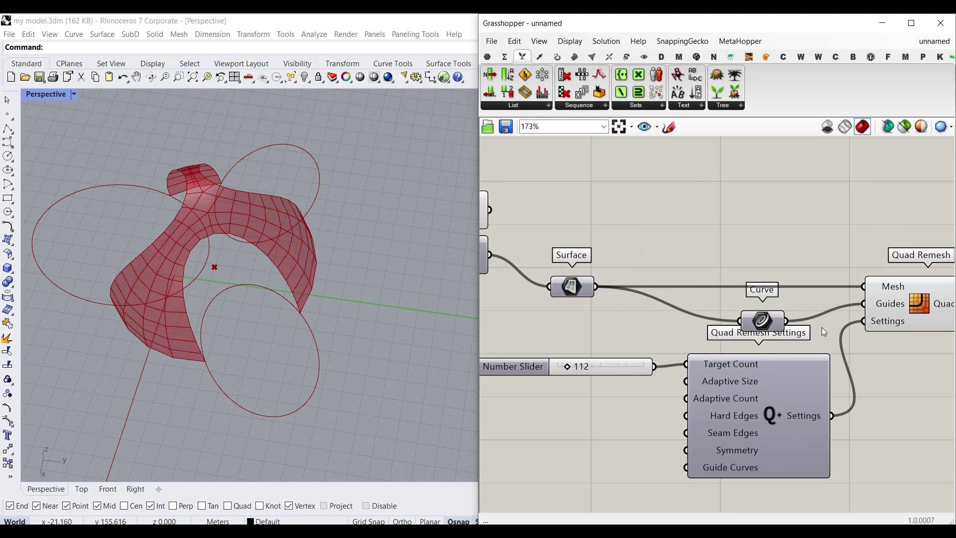
Set the Quad? toggle to False to bypass the remeshing branch.
scroll(668, 318, down, 3)
right_drag(530, 320, 720, 332)
click(767, 313)
Turn on the Circle component's preview and turn off the Ellipse component's preview.
scroll(731, 333, down, 4)
right_drag(586, 324, 597, 327)
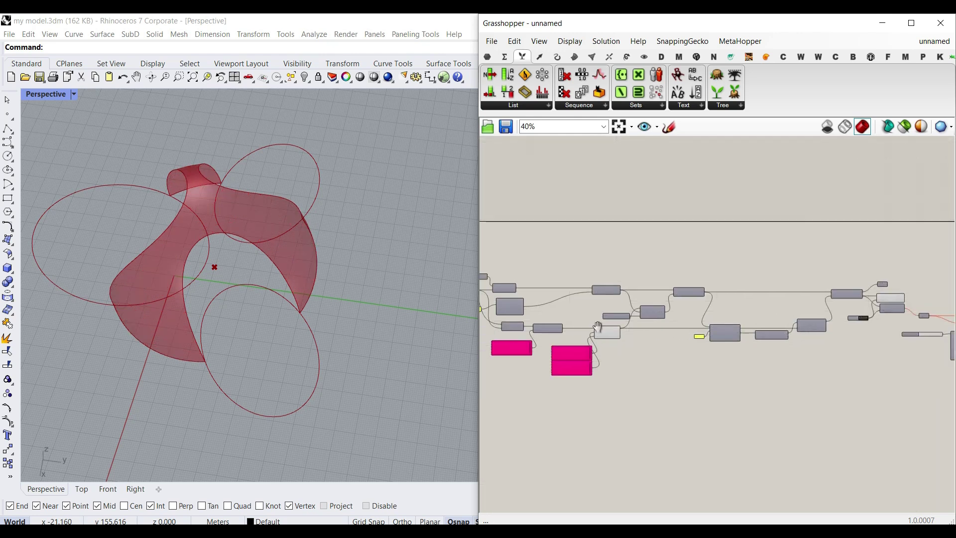
scroll(598, 326, up, 3)
right_click(540, 335)
click(561, 356)
right_drag(254, 342, 279, 326)
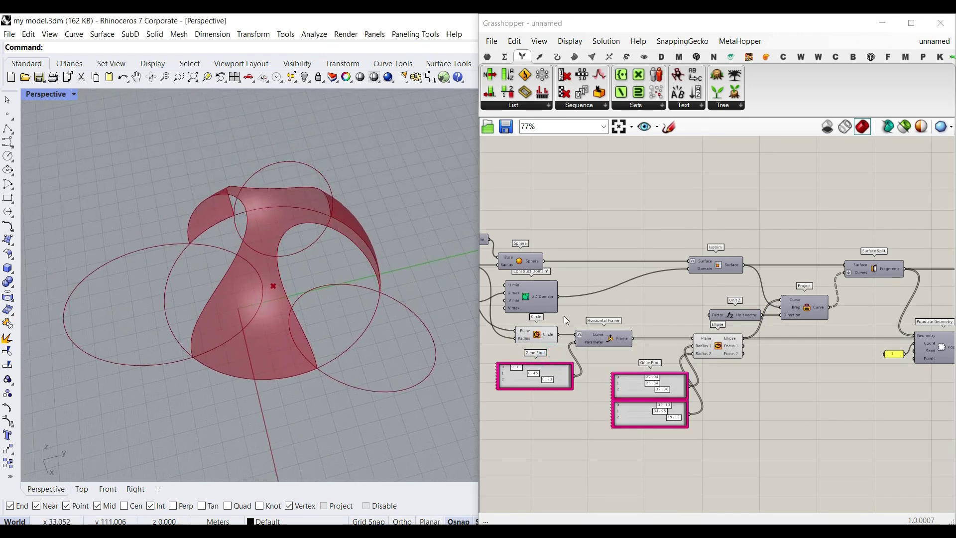
scroll(728, 378, up, 4)
right_click(686, 315)
click(697, 332)
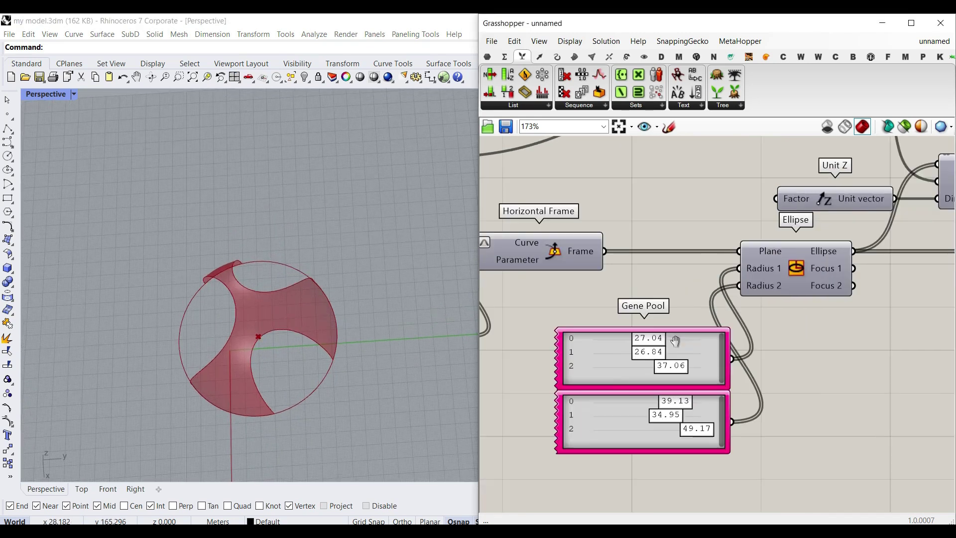
Adjust the three genes driving Horizontal Frame's Parameter to reposition the openings around the base circle.
right_drag(493, 334, 678, 317)
scroll(543, 297, up, 5)
drag(578, 298, 585, 305)
mouse_move(662, 333)
mouse_down()
mouse_move(673, 334)
mouse_move(653, 338)
mouse_up()
mouse_move(739, 370)
mouse_down()
mouse_move(703, 369)
mouse_move(752, 359)
mouse_up()
right_drag(753, 359, 625, 320)
scroll(624, 321, down, 3)
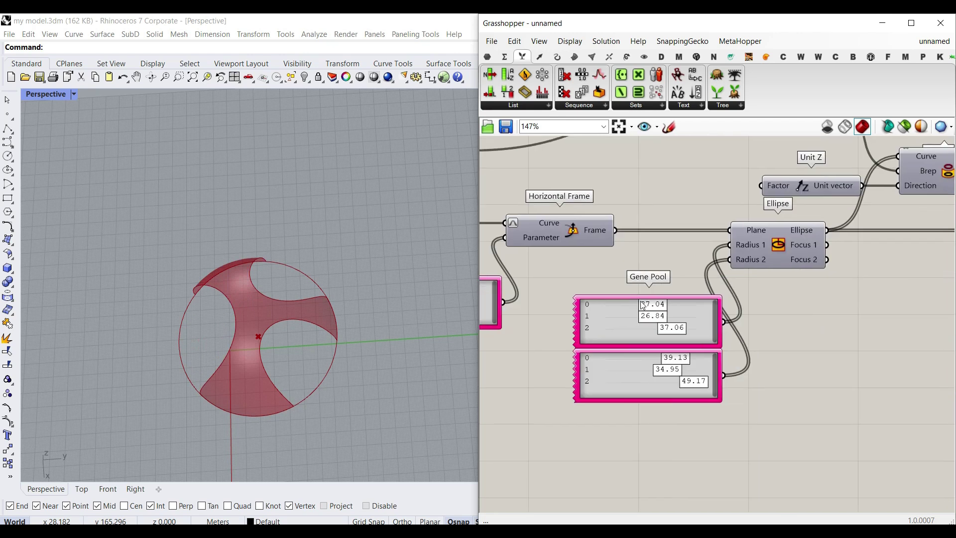
Set the first ellipse's radius genes to 17.68 and 15.72, and the second's to 15.75 and 23.37.
scroll(624, 320, up, 3)
drag(666, 310, 624, 309)
drag(710, 430, 619, 427)
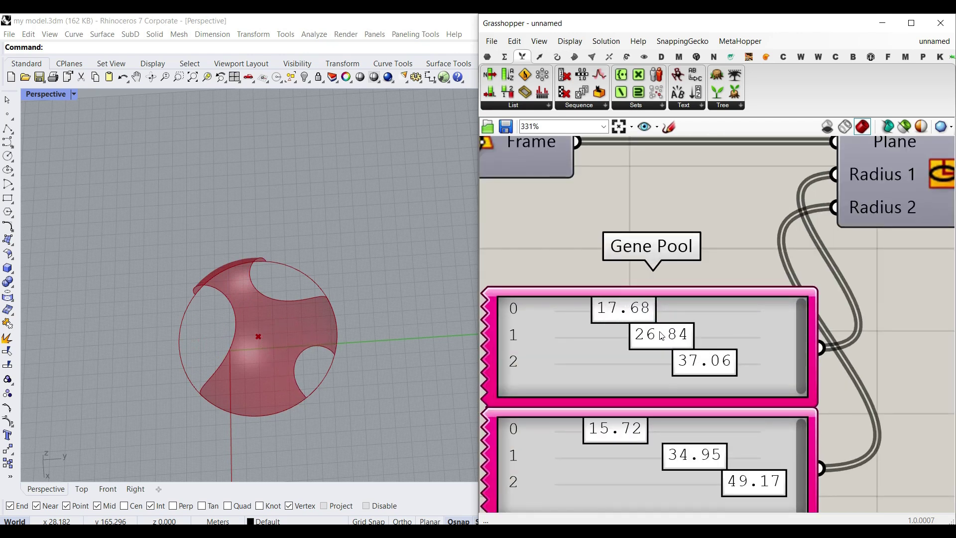
drag(662, 337, 617, 346)
drag(704, 457, 657, 458)
Set the third ellipse's Radius 1 gene to 18.09 and its Radius 2 gene to 50.00, checking the dome opening.
right_drag(359, 344, 319, 277)
scroll(272, 339, up, 7)
drag(697, 367, 621, 364)
scroll(271, 286, down, 5)
right_drag(272, 289, 420, 329)
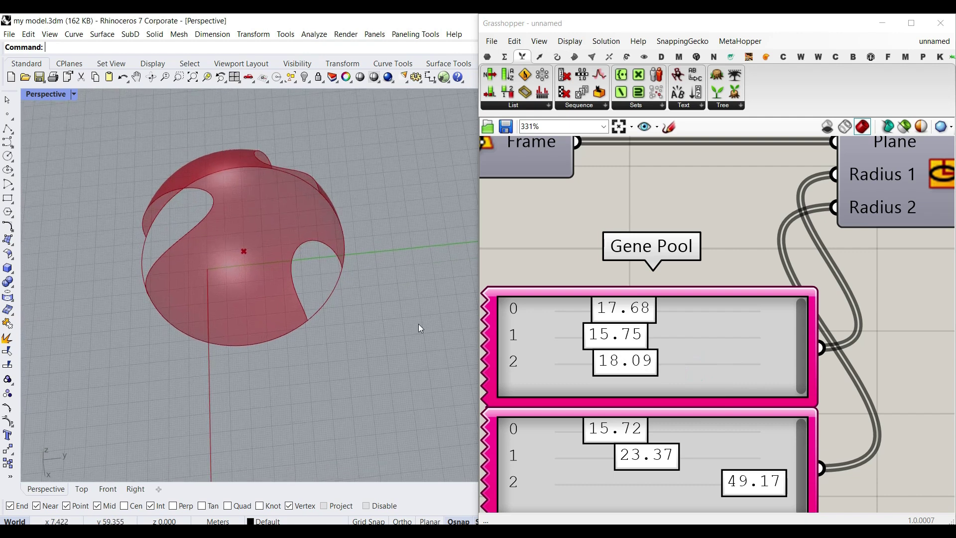
drag(750, 481, 799, 484)
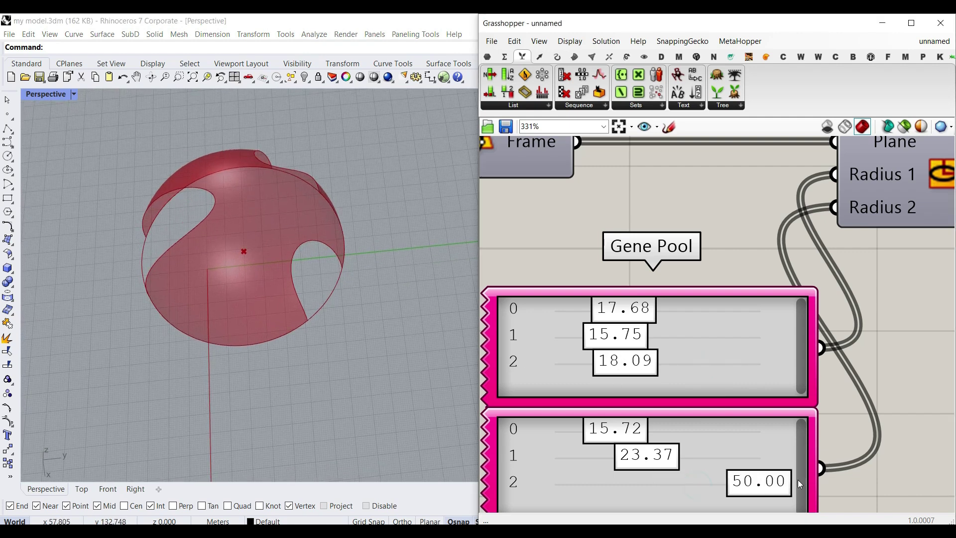
Raise the Radius 2 gene pool's maximum to 80 and set its first two genes to 17.98 and 22.17.
double_click(675, 497)
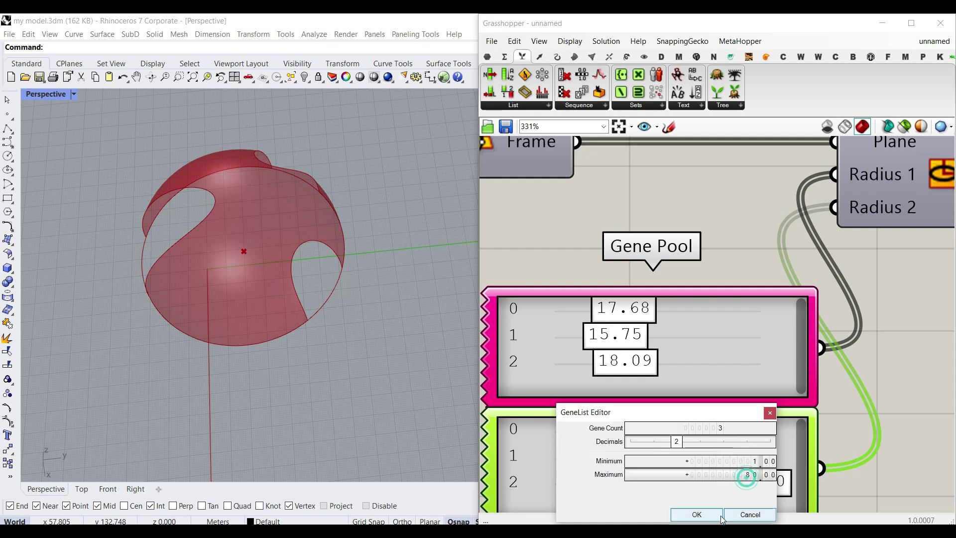
click(703, 514)
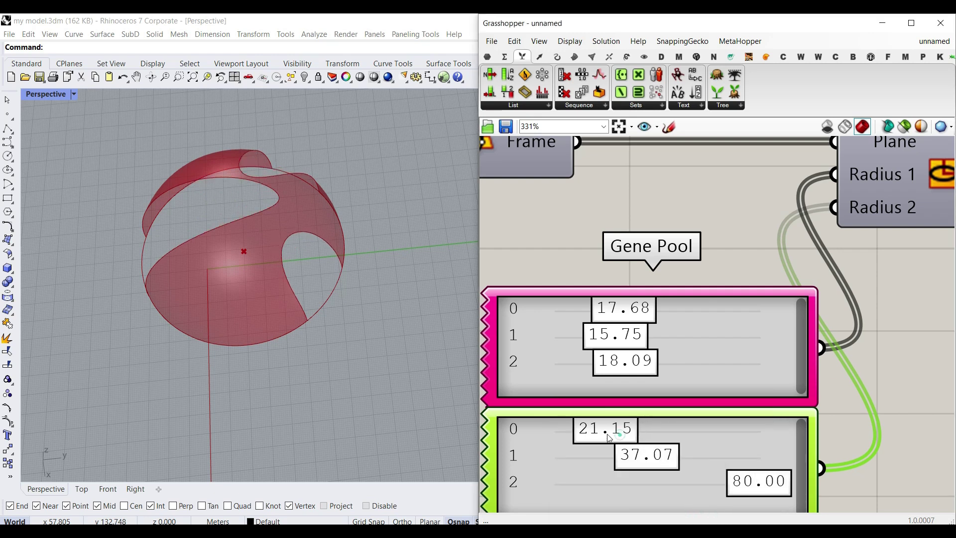
drag(647, 465, 643, 467)
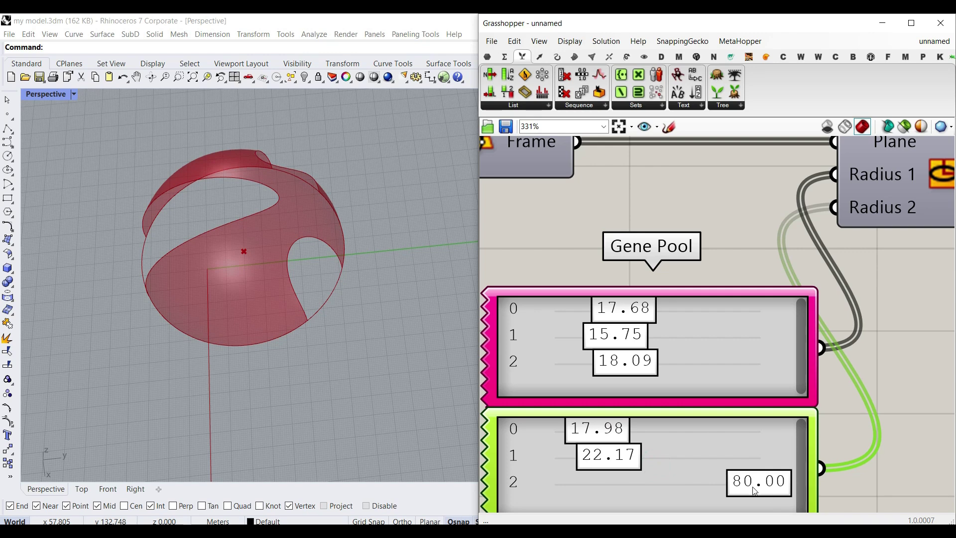
Set the first two genes driving Horizontal Frame's Parameter to 0.00 and 0.50 to reposition those openings.
right_drag(378, 343, 235, 310)
right_drag(601, 326, 866, 339)
scroll(857, 335, down, 5)
scroll(674, 319, up, 4)
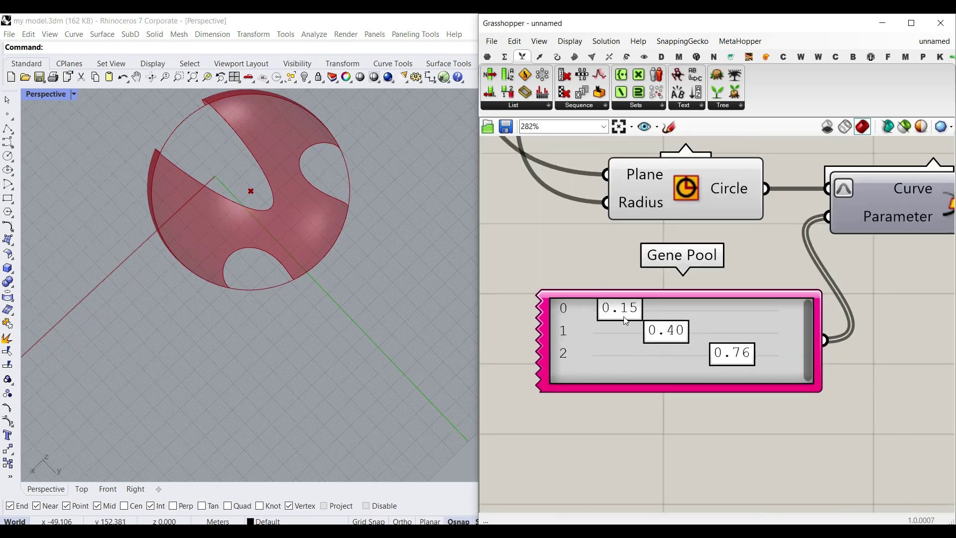
drag(608, 313, 601, 313)
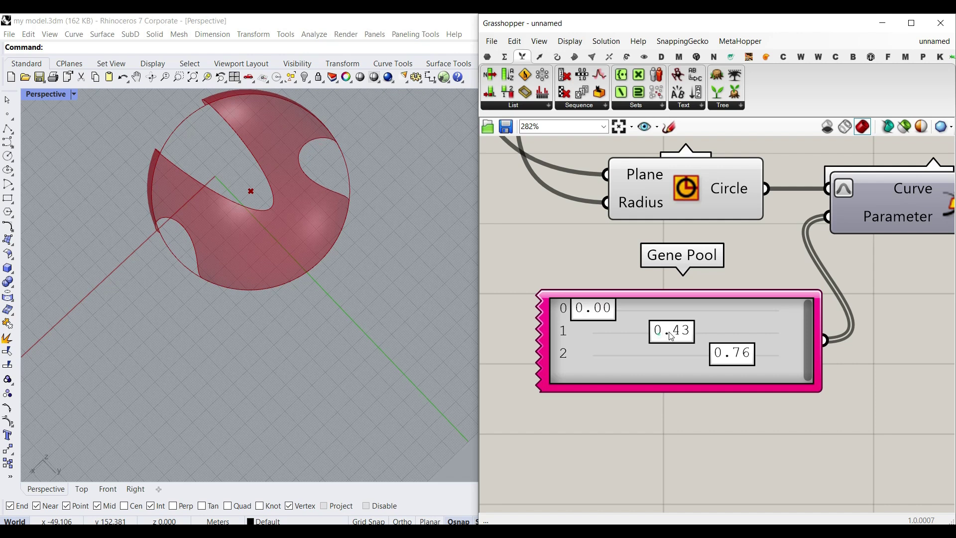
drag(671, 336, 682, 334)
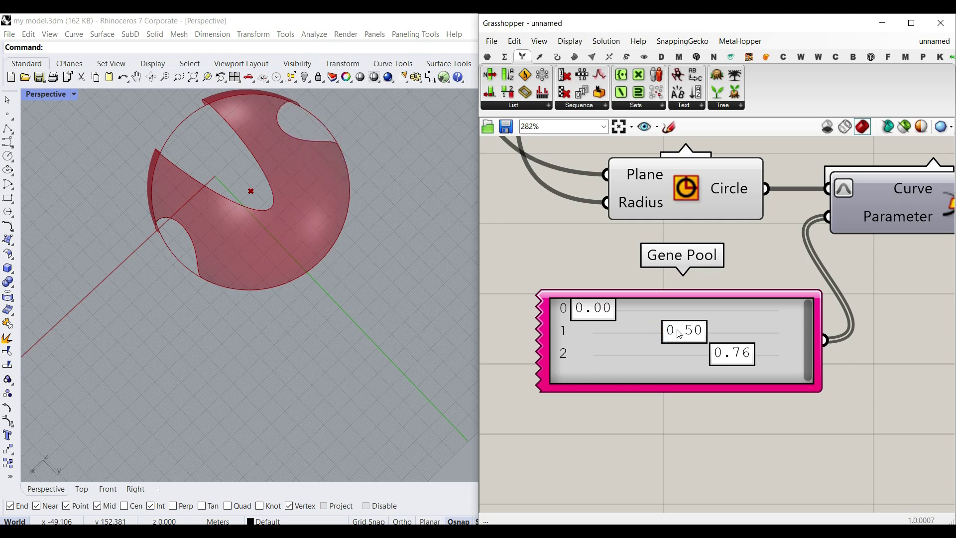
Set the second ellipse's Radius 1 gene to 17.63 and its Radius 2 gene to 19.83.
right_drag(294, 308, 304, 266)
scroll(284, 196, up, 9)
right_drag(284, 196, 250, 352)
scroll(270, 229, down, 9)
scroll(250, 352, up, 9)
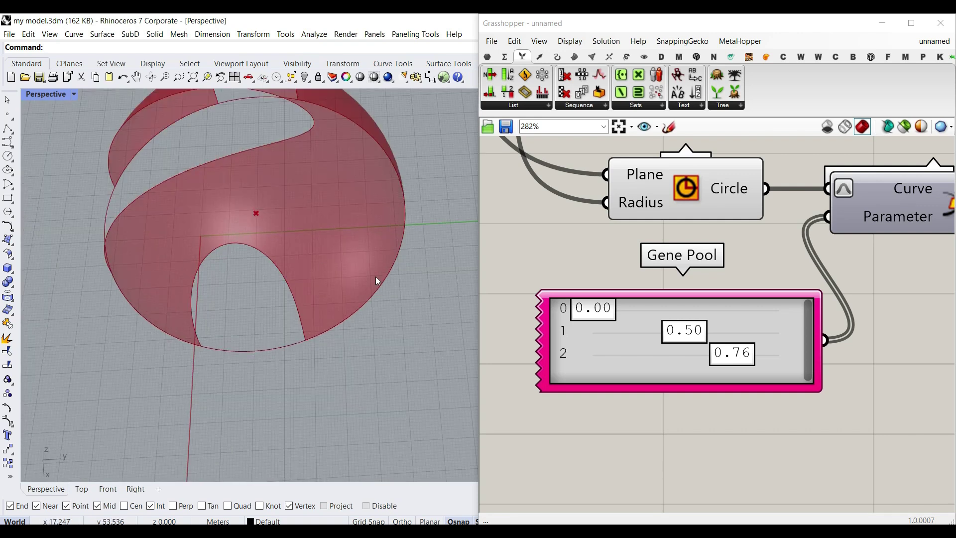
scroll(502, 290, down, 5)
scroll(766, 324, up, 3)
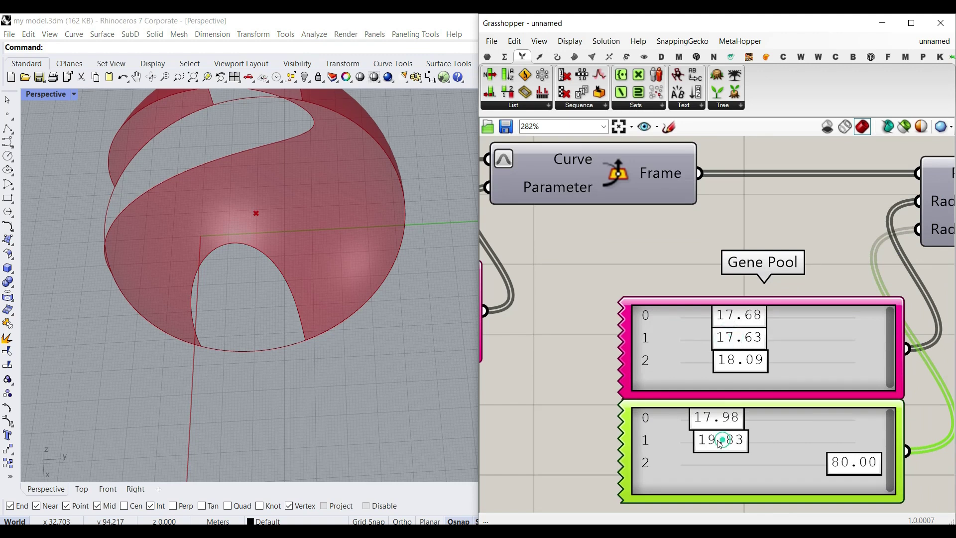
Bake the output of the upper Cull Pattern component into Rhino with the default attributes.
scroll(264, 232, down, 5)
right_drag(266, 233, 268, 386)
right_drag(790, 262, 751, 261)
scroll(751, 261, down, 6)
right_drag(898, 246, 593, 292)
right_drag(907, 283, 518, 298)
right_drag(941, 234, 602, 220)
right_click(581, 206)
click(598, 225)
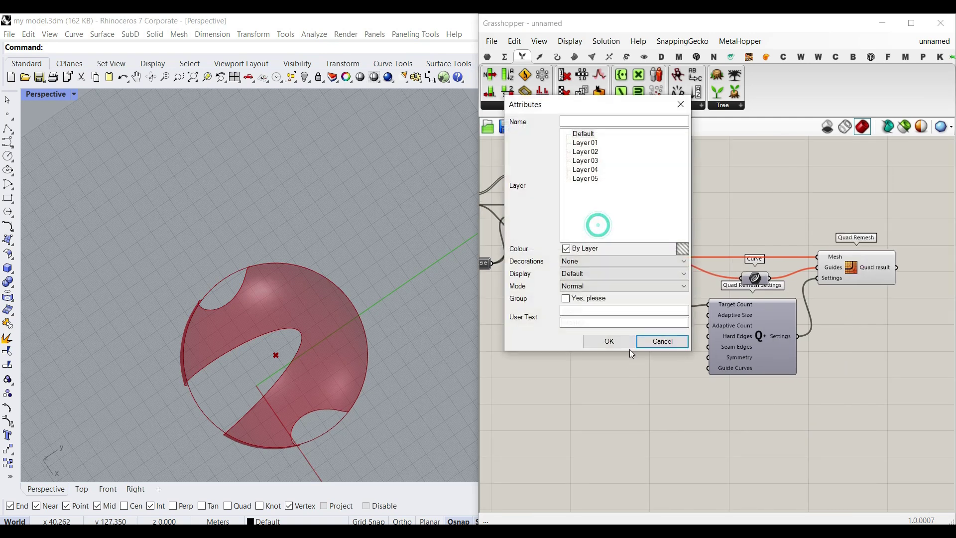
click(610, 340)
Delete the baked dome from the Rhino model.
scroll(350, 299, down, 7)
right_drag(354, 325, 273, 294)
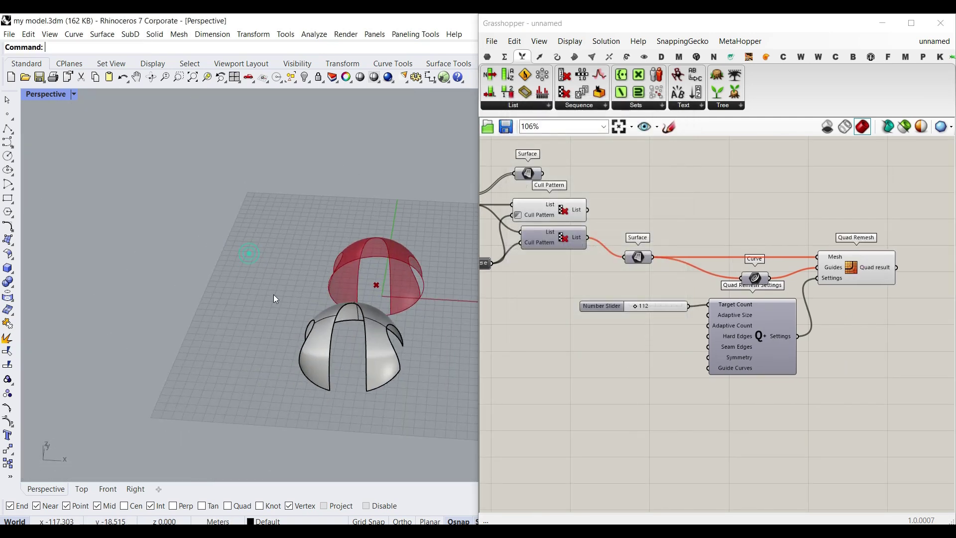
scroll(364, 362, up, 3)
click(347, 387)
key(Delete)
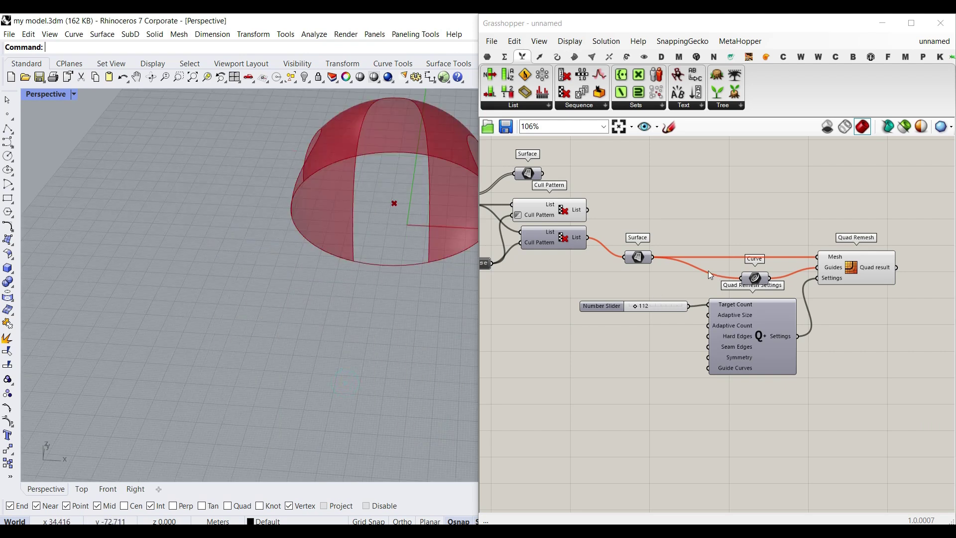
Switch the Quad? toggle to True to show the dome as a quad-remeshed shell.
right_drag(476, 264, 589, 264)
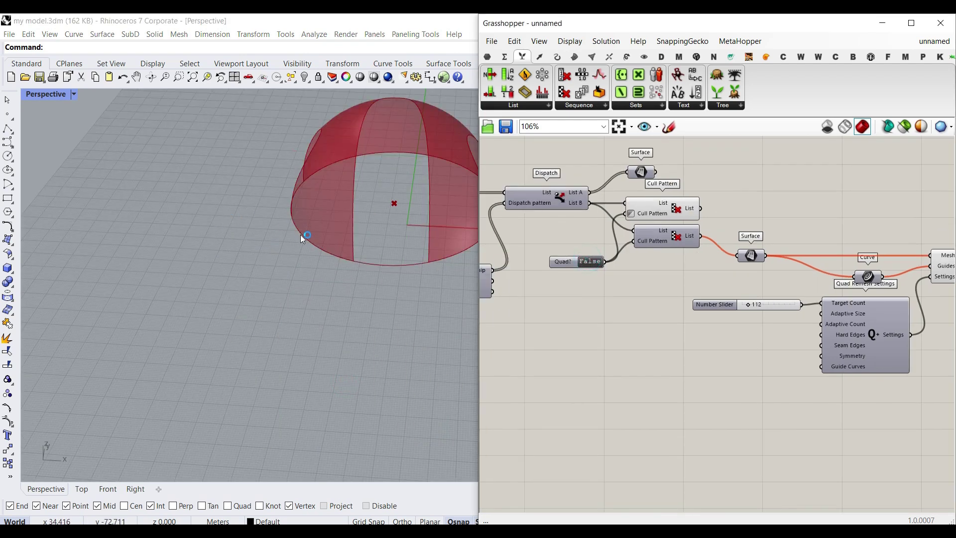
right_drag(345, 216, 311, 198)
scroll(207, 274, up, 6)
scroll(232, 259, down, 5)
scroll(772, 317, up, 5)
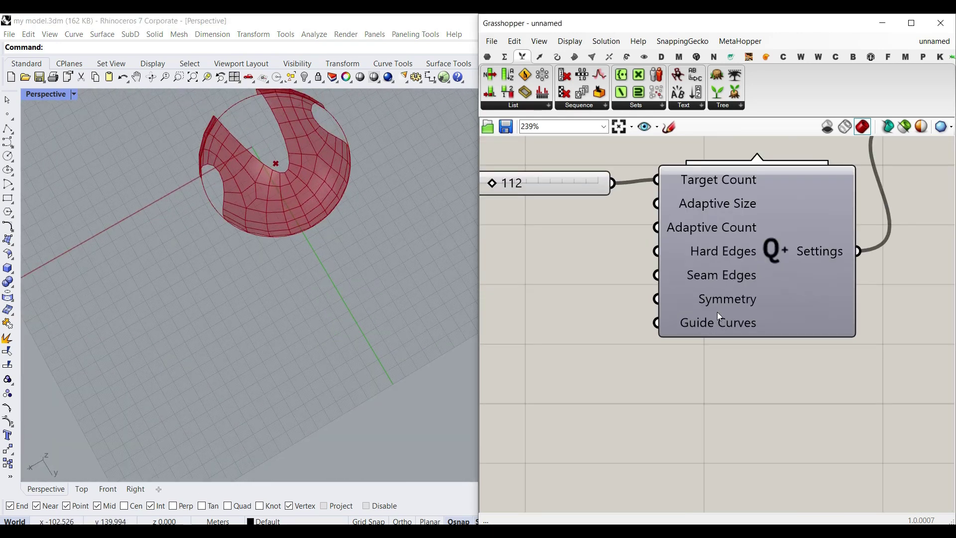
Set the Symmetry input of Quad Remesh Settings to Y-Axis and inspect the remeshed dome.
mouse_move(717, 302)
right_click(724, 301)
click(724, 423)
right_drag(288, 271, 344, 304)
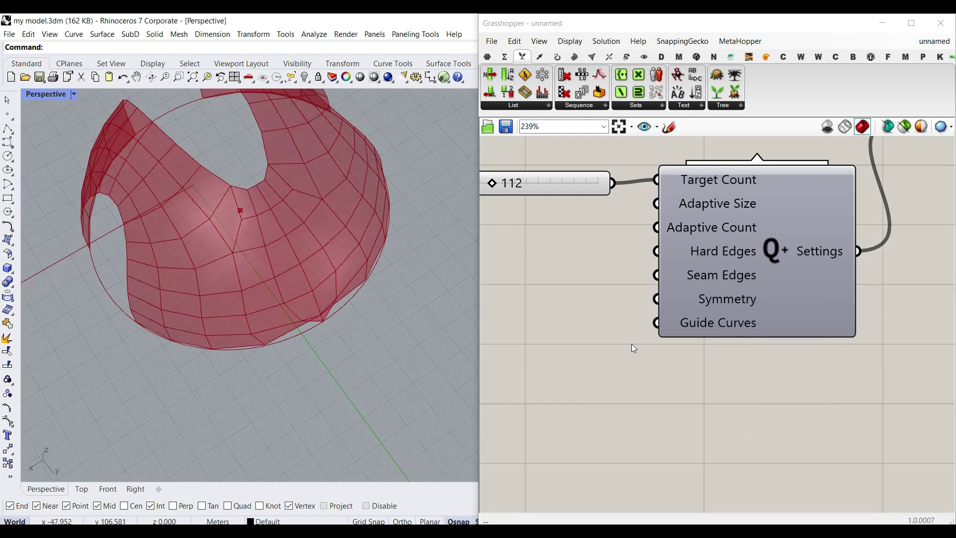
Change the quad-remesh Symmetry to X-Axis and inspect the dome from around its openings.
right_click(713, 299)
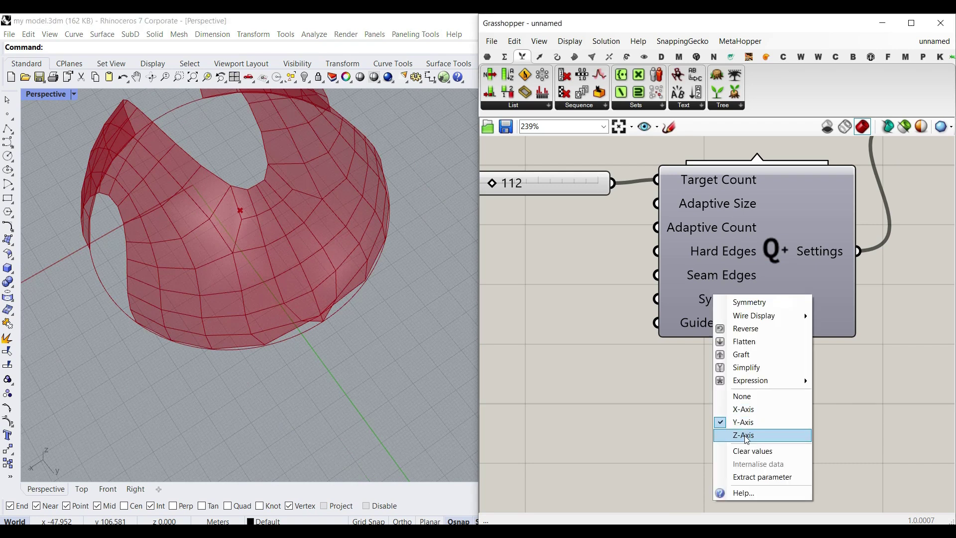
click(746, 410)
right_drag(395, 346, 367, 309)
Try Z-Axis as the Symmetry option in Quad Remesh Settings and check the mesh.
right_click(710, 298)
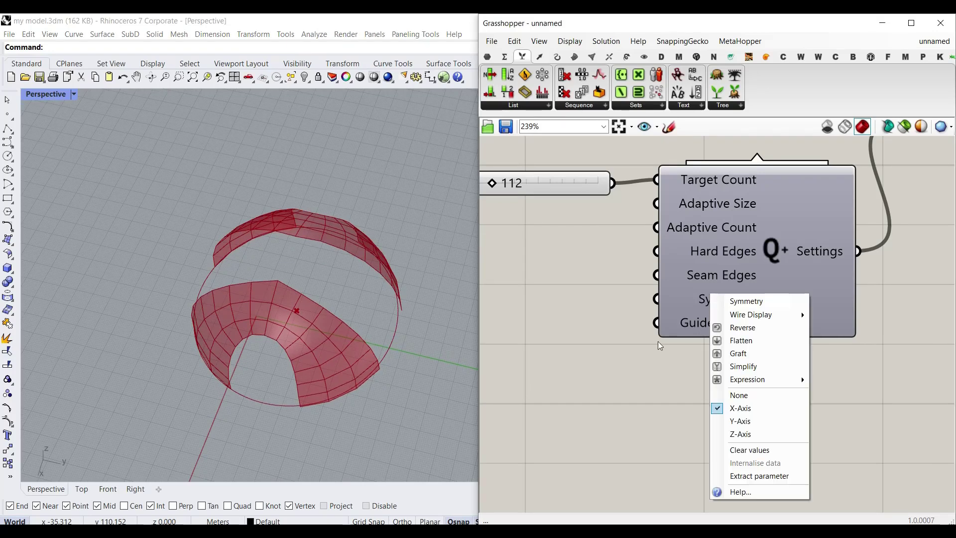
click(732, 435)
mouse_move(342, 319)
right_down()
mouse_move(357, 356)
mouse_move(336, 322)
right_up()
Reset the Symmetry input of Quad Remesh Settings to None and review the dome mesh.
right_click(714, 302)
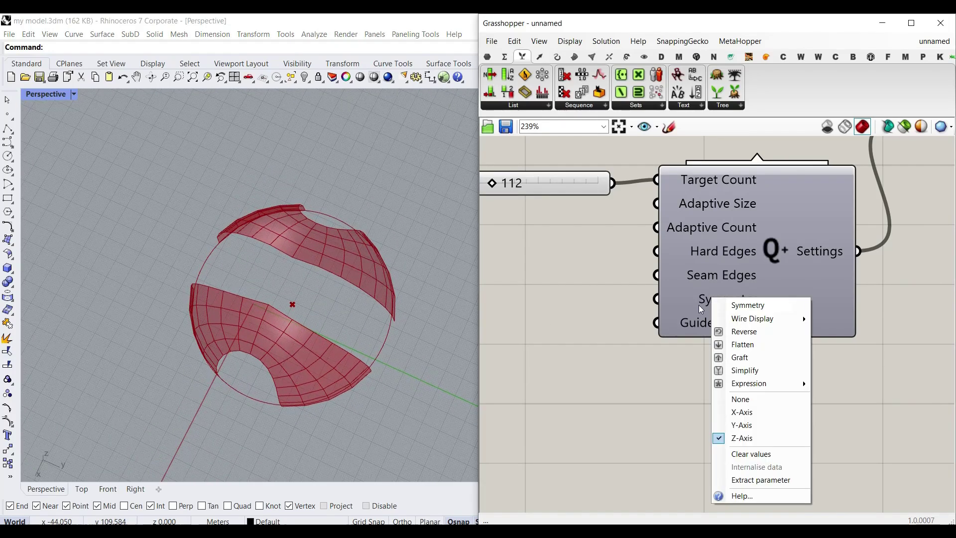
click(743, 399)
right_drag(310, 353, 279, 329)
scroll(660, 327, down, 5)
scroll(743, 333, down, 4)
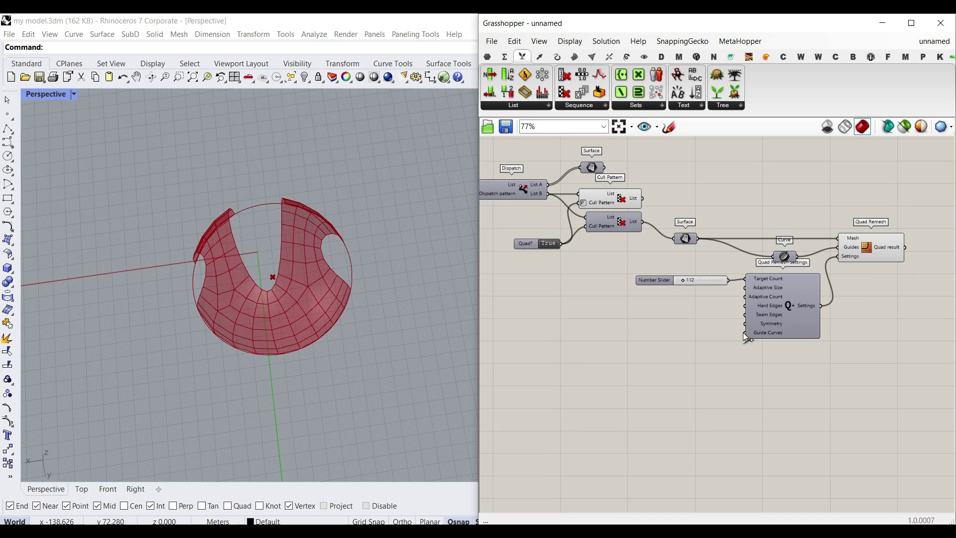
right_drag(278, 297, 251, 294)
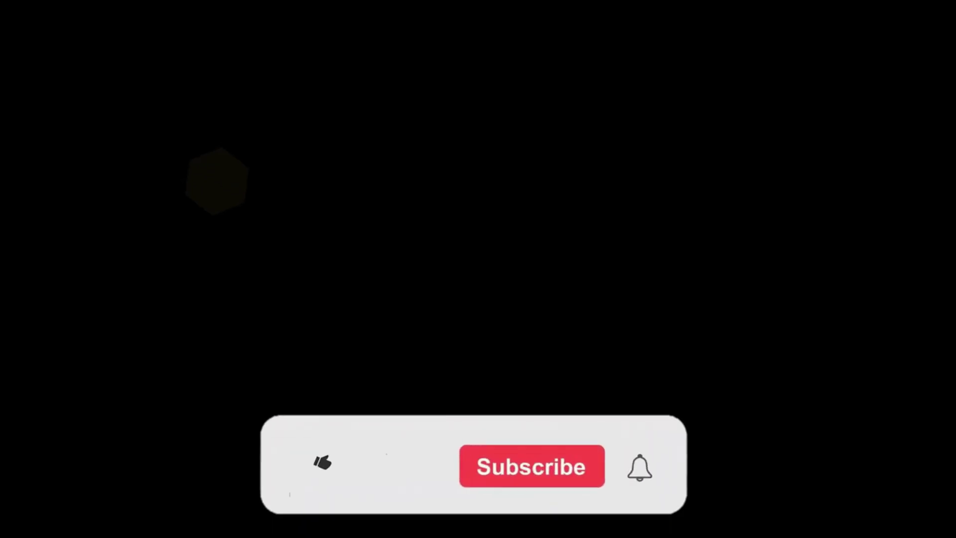